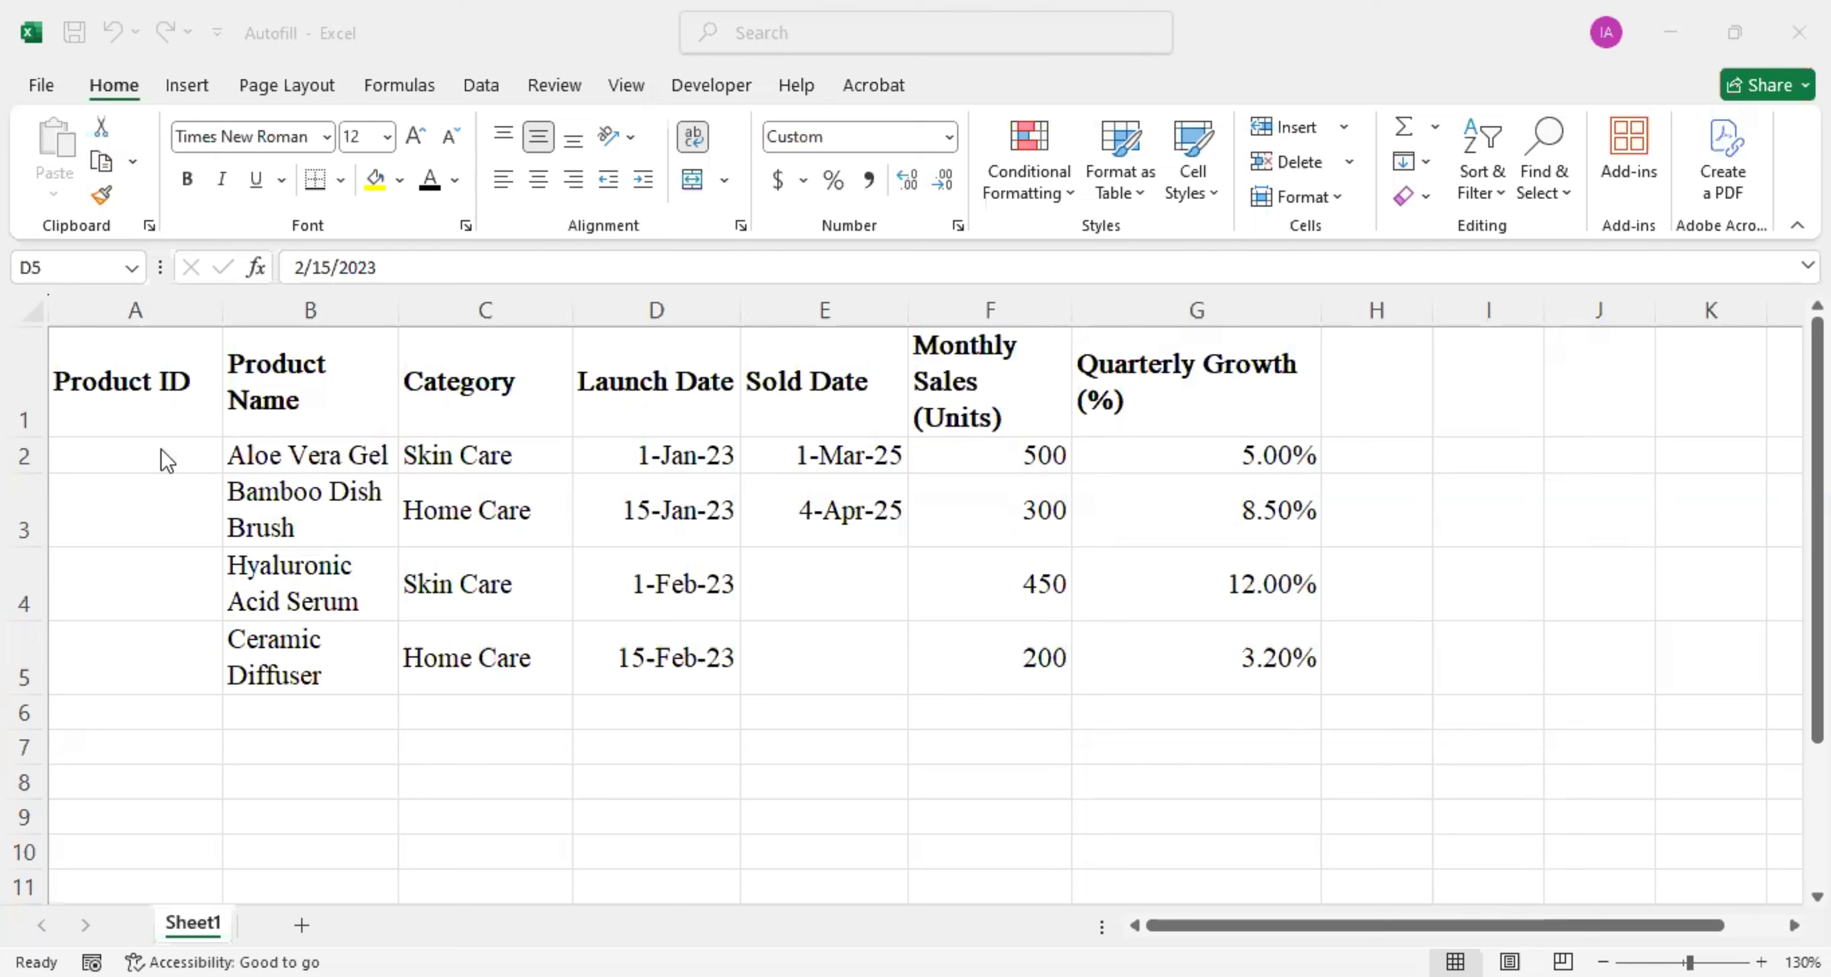
Enter SKU-105 as the Product ID in A2 and autofill the ID series down to A5
{"action": "left_click", "coordinate": [128, 453]}
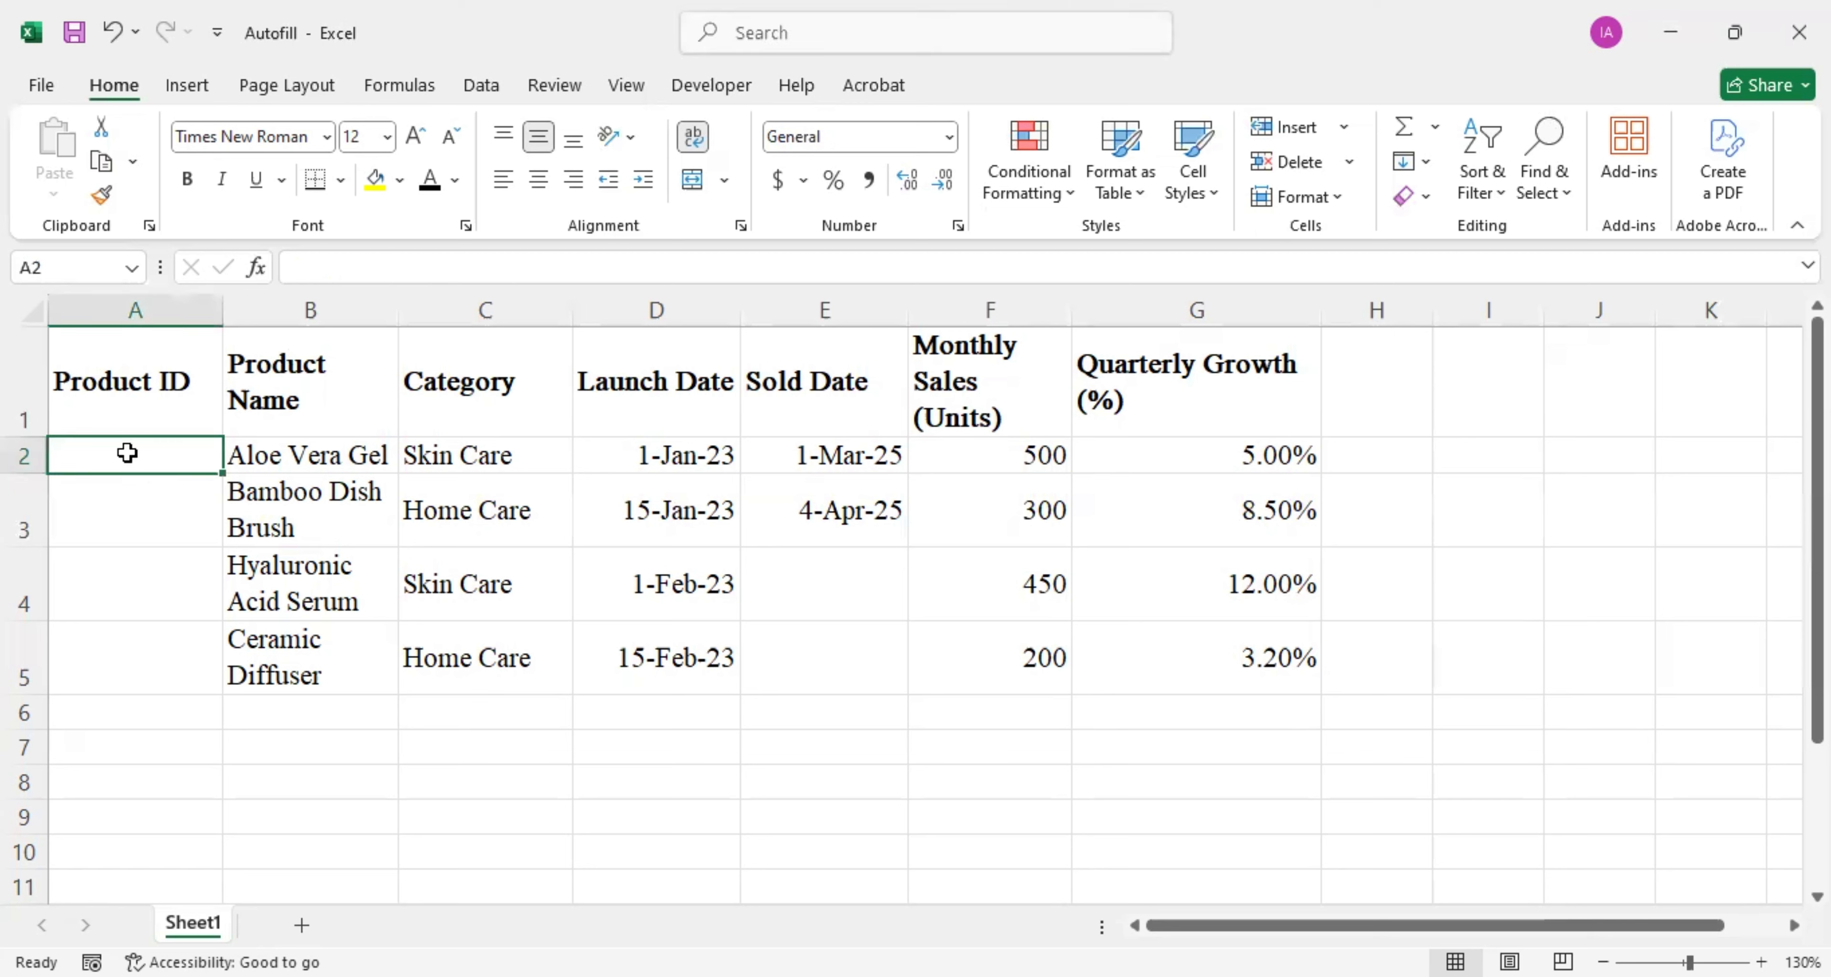
{"action": "type", "text": "SKU"}
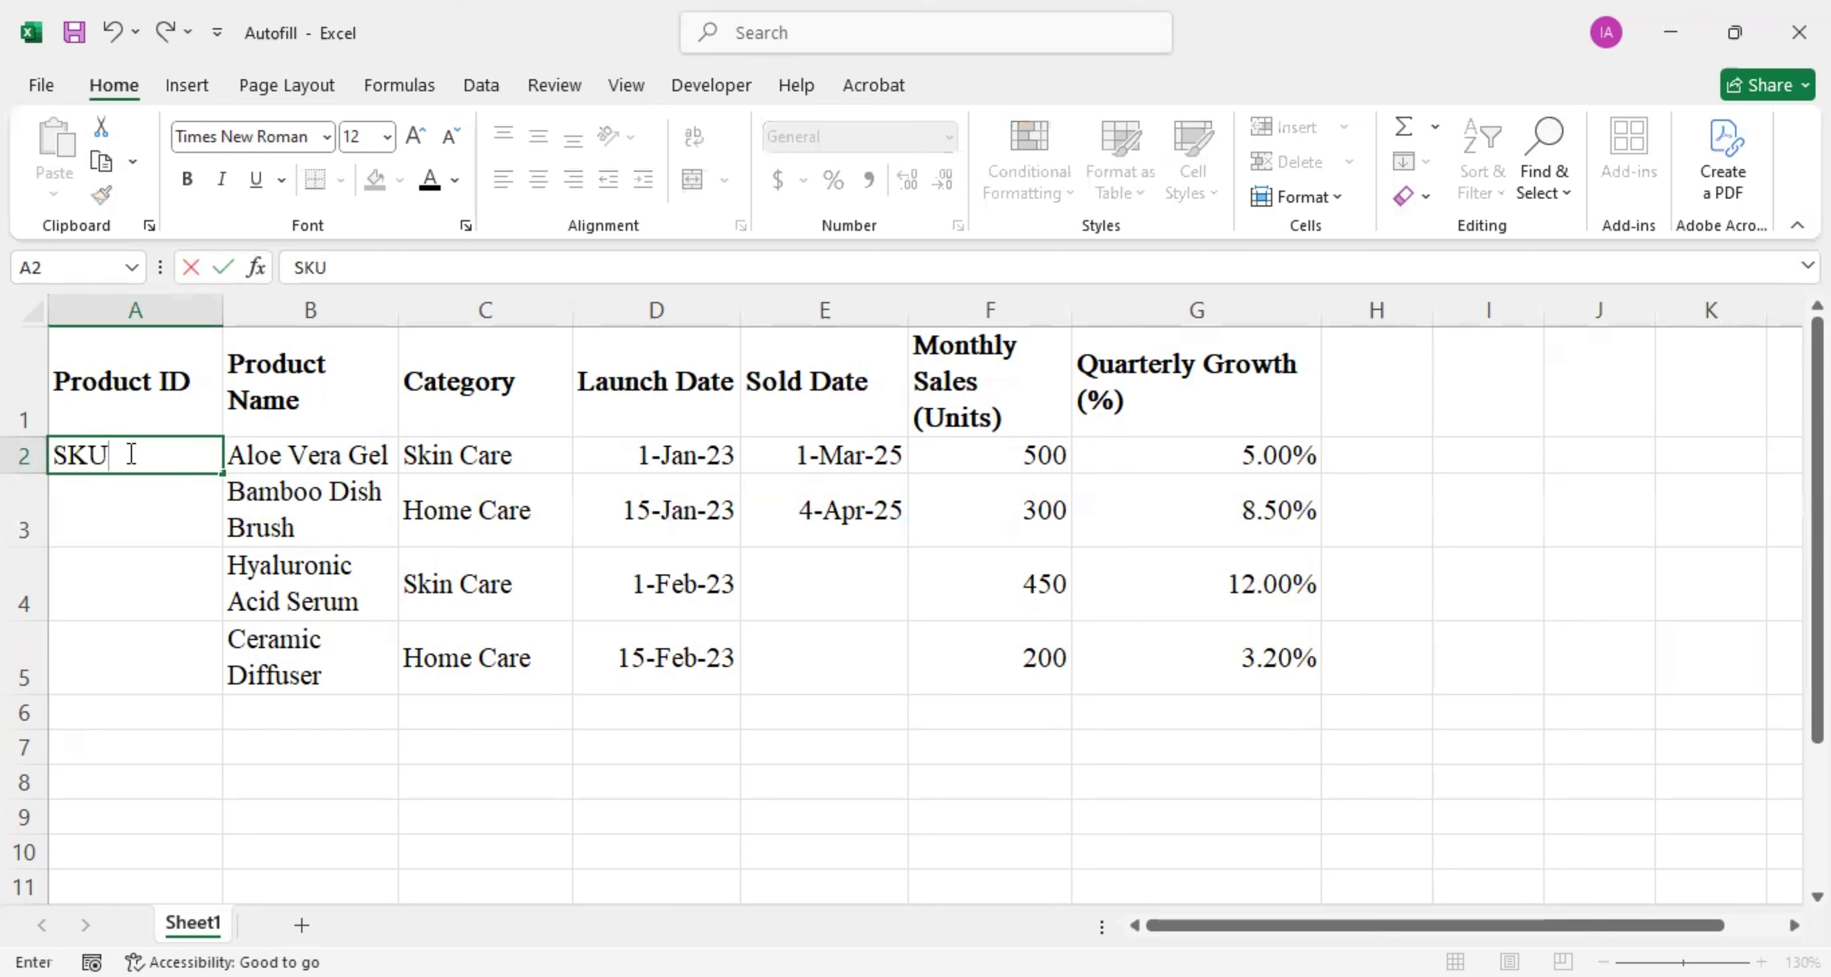
{"action": "type", "text": "-105"}
{"action": "left_click", "coordinate": [140, 492]}
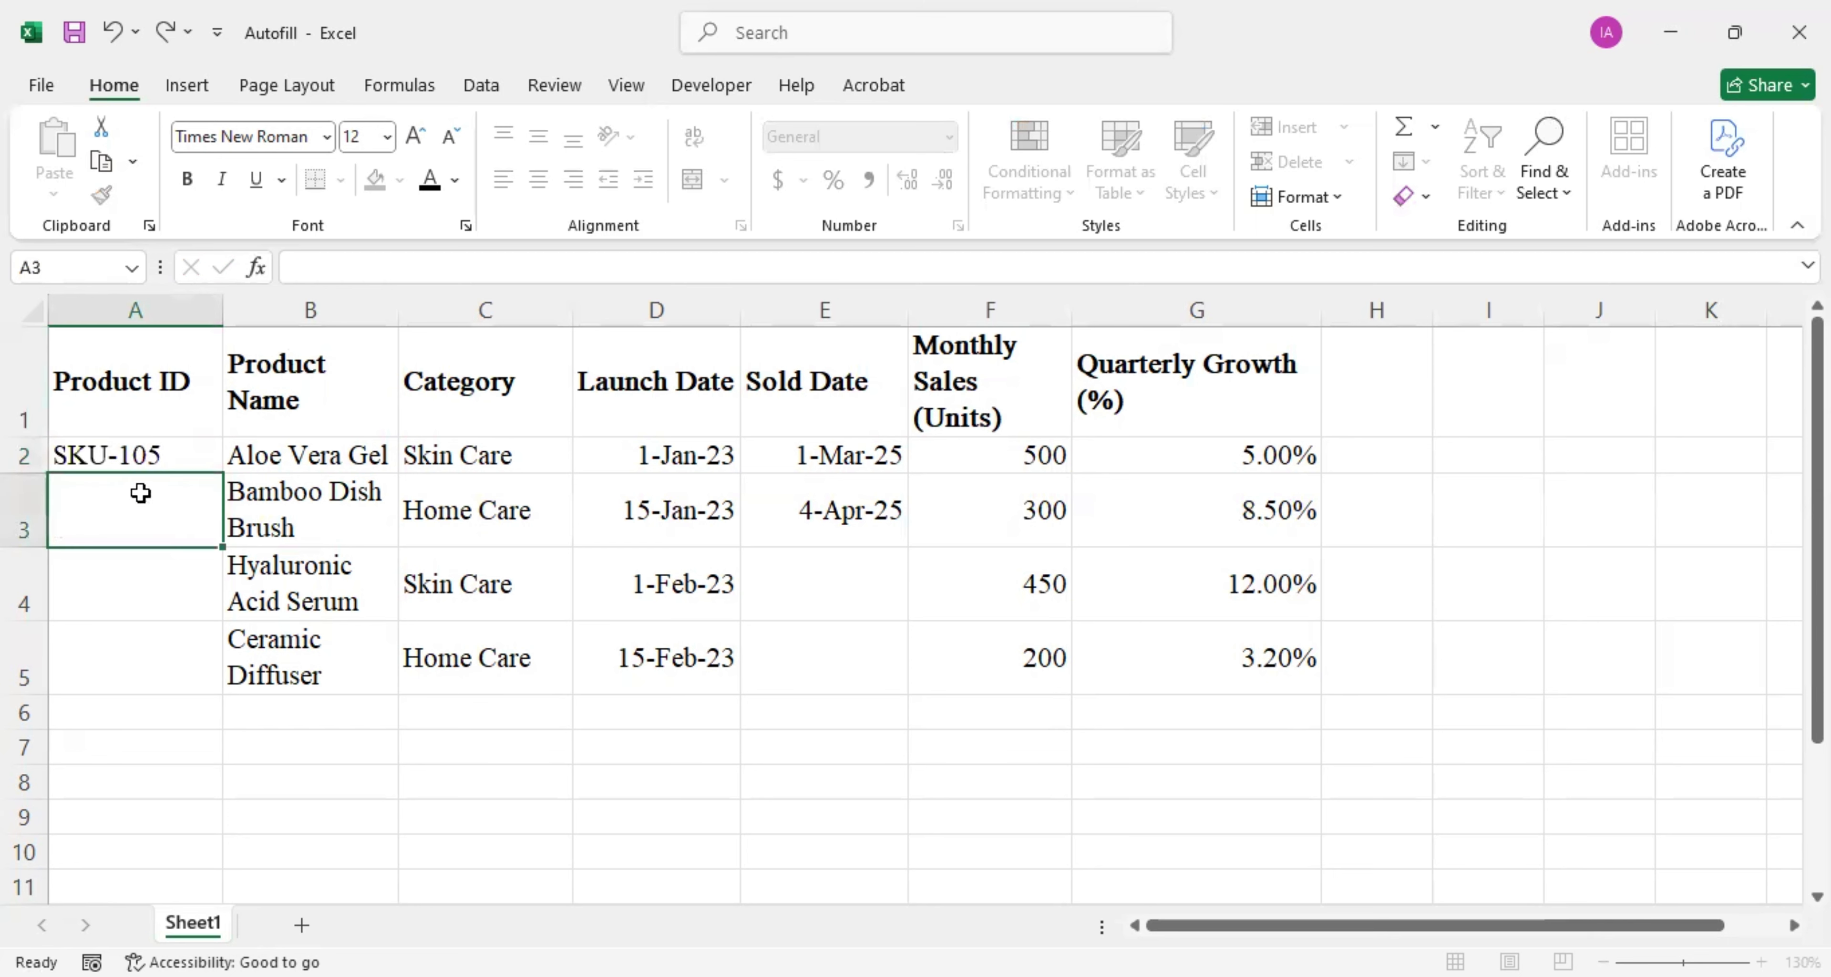
{"action": "left_click", "coordinate": [149, 455]}
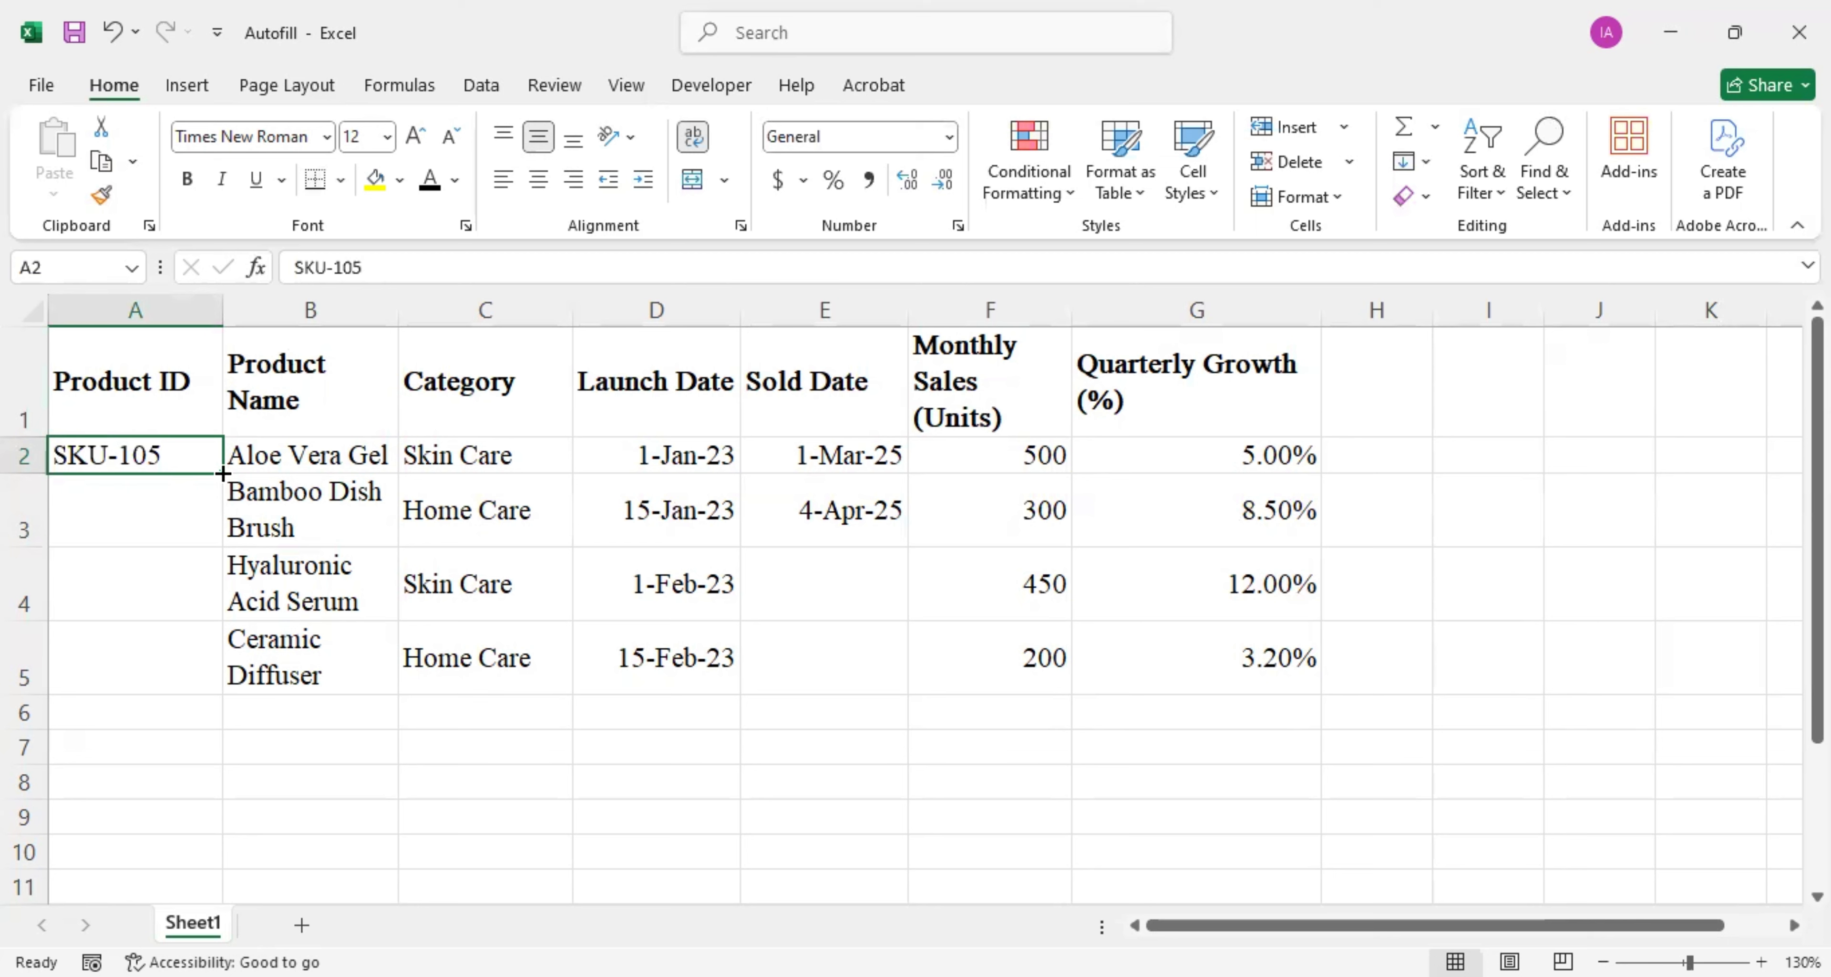
{"action": "left_click_drag", "start_coordinate": [223, 474], "coordinate": [198, 678]}
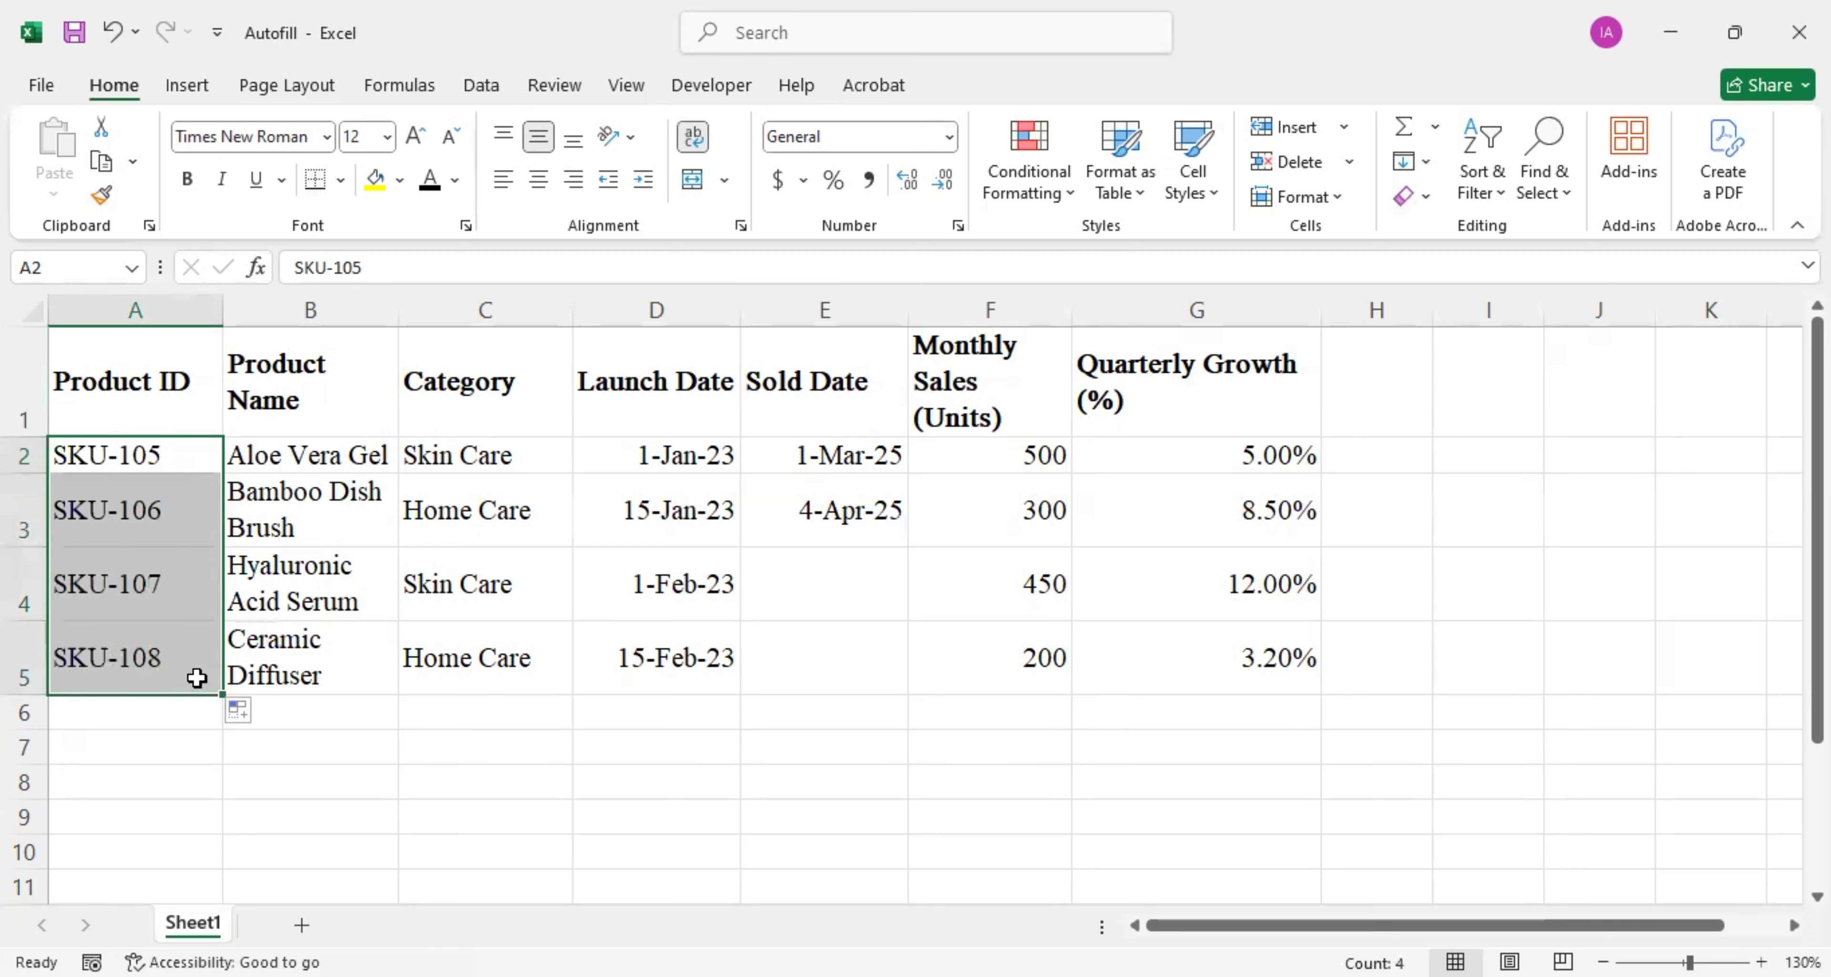
{"action": "left_click", "coordinate": [148, 536]}
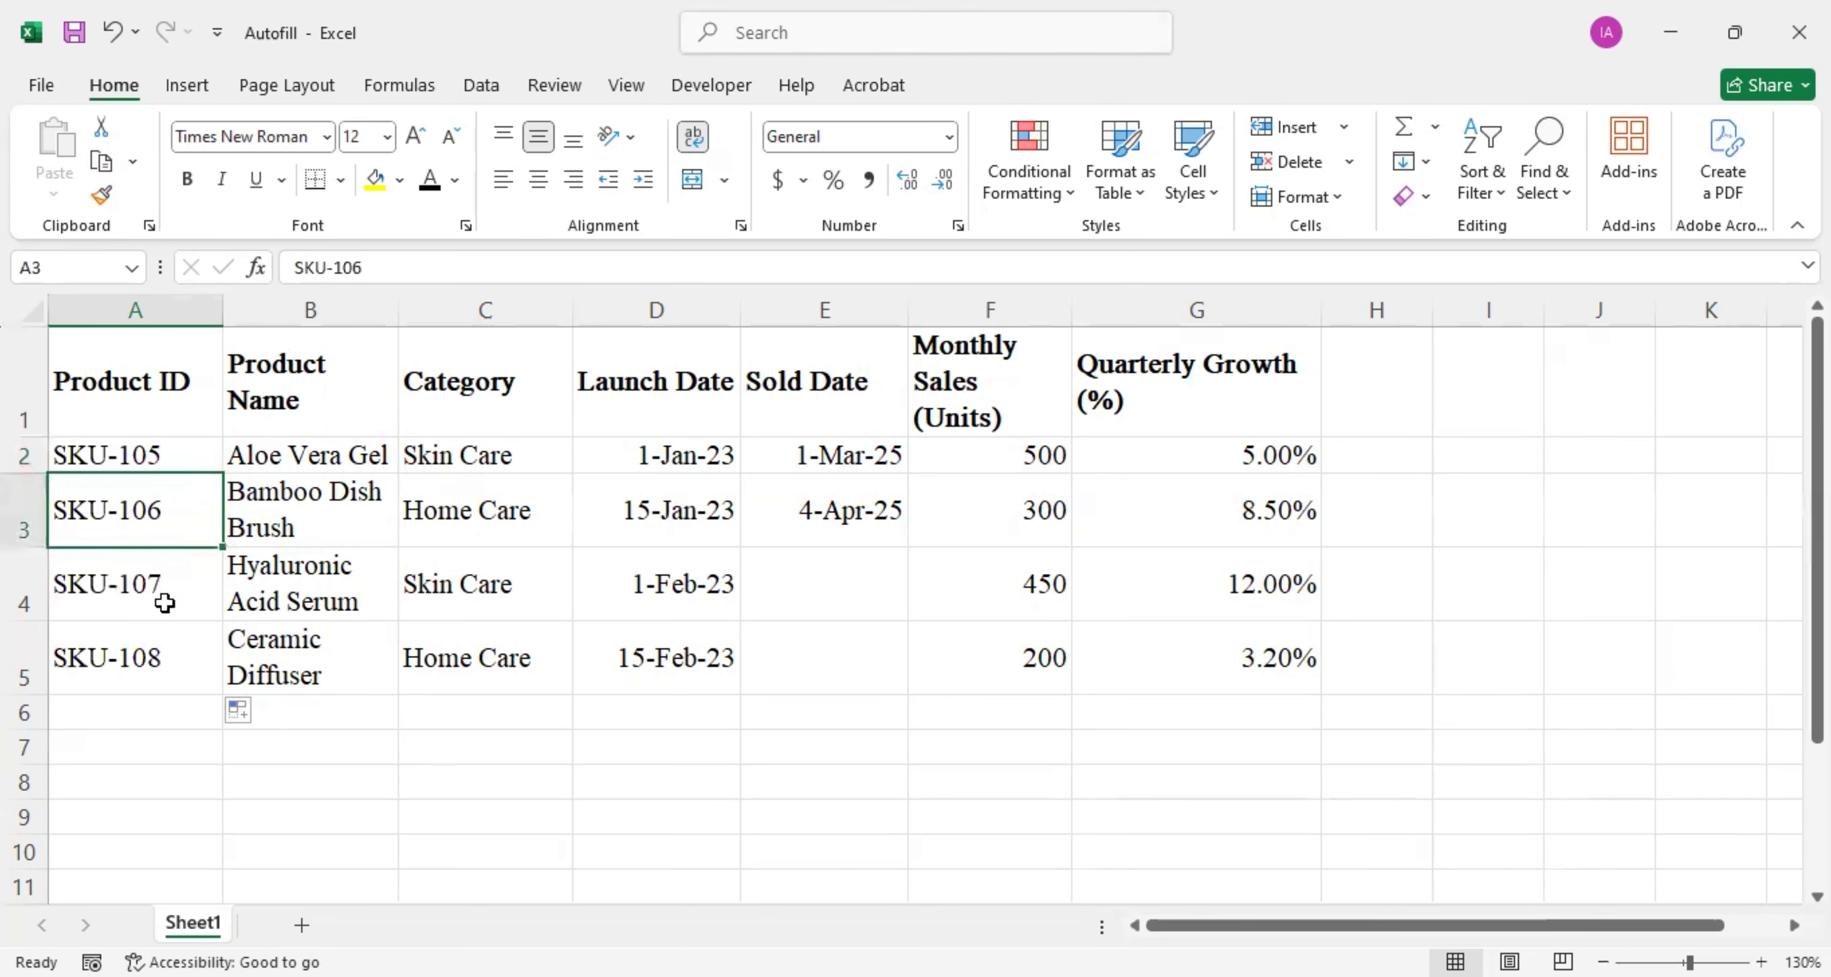
Extend the Sold Date pattern from the two dates in E2:E3 down to E5 with autofill
{"action": "left_click", "coordinate": [823, 459]}
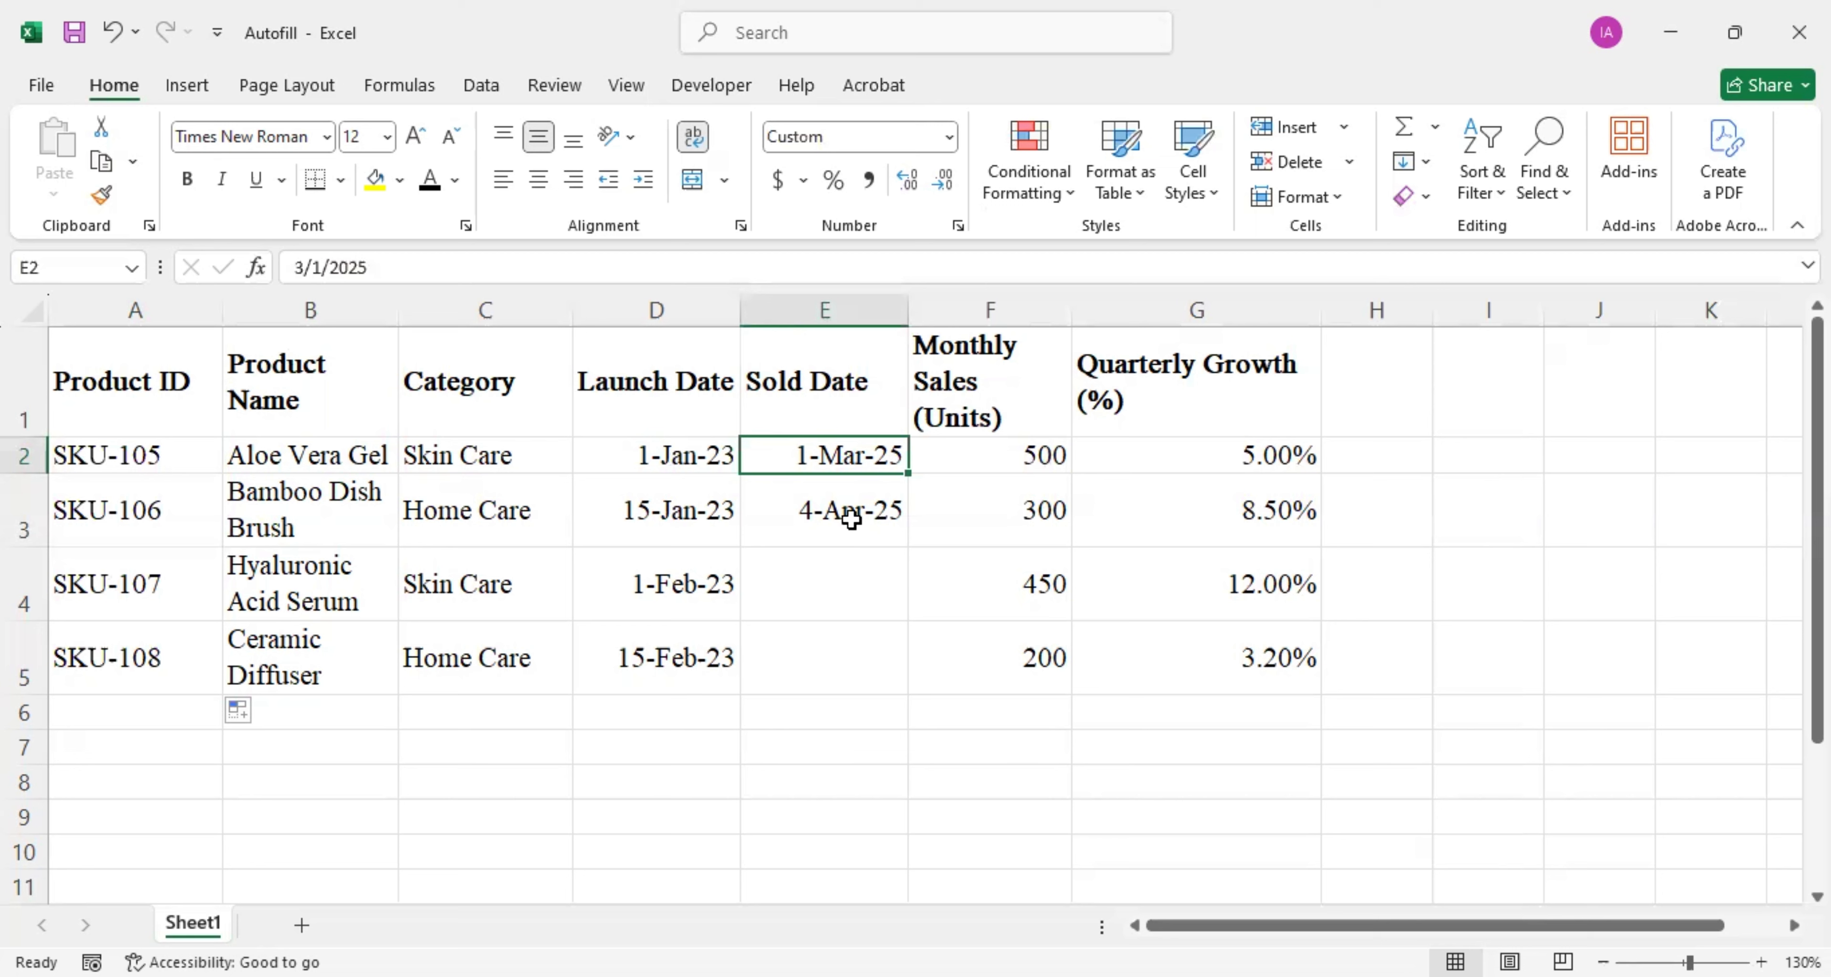
{"action": "left_click_drag", "start_coordinate": [839, 458], "coordinate": [812, 506]}
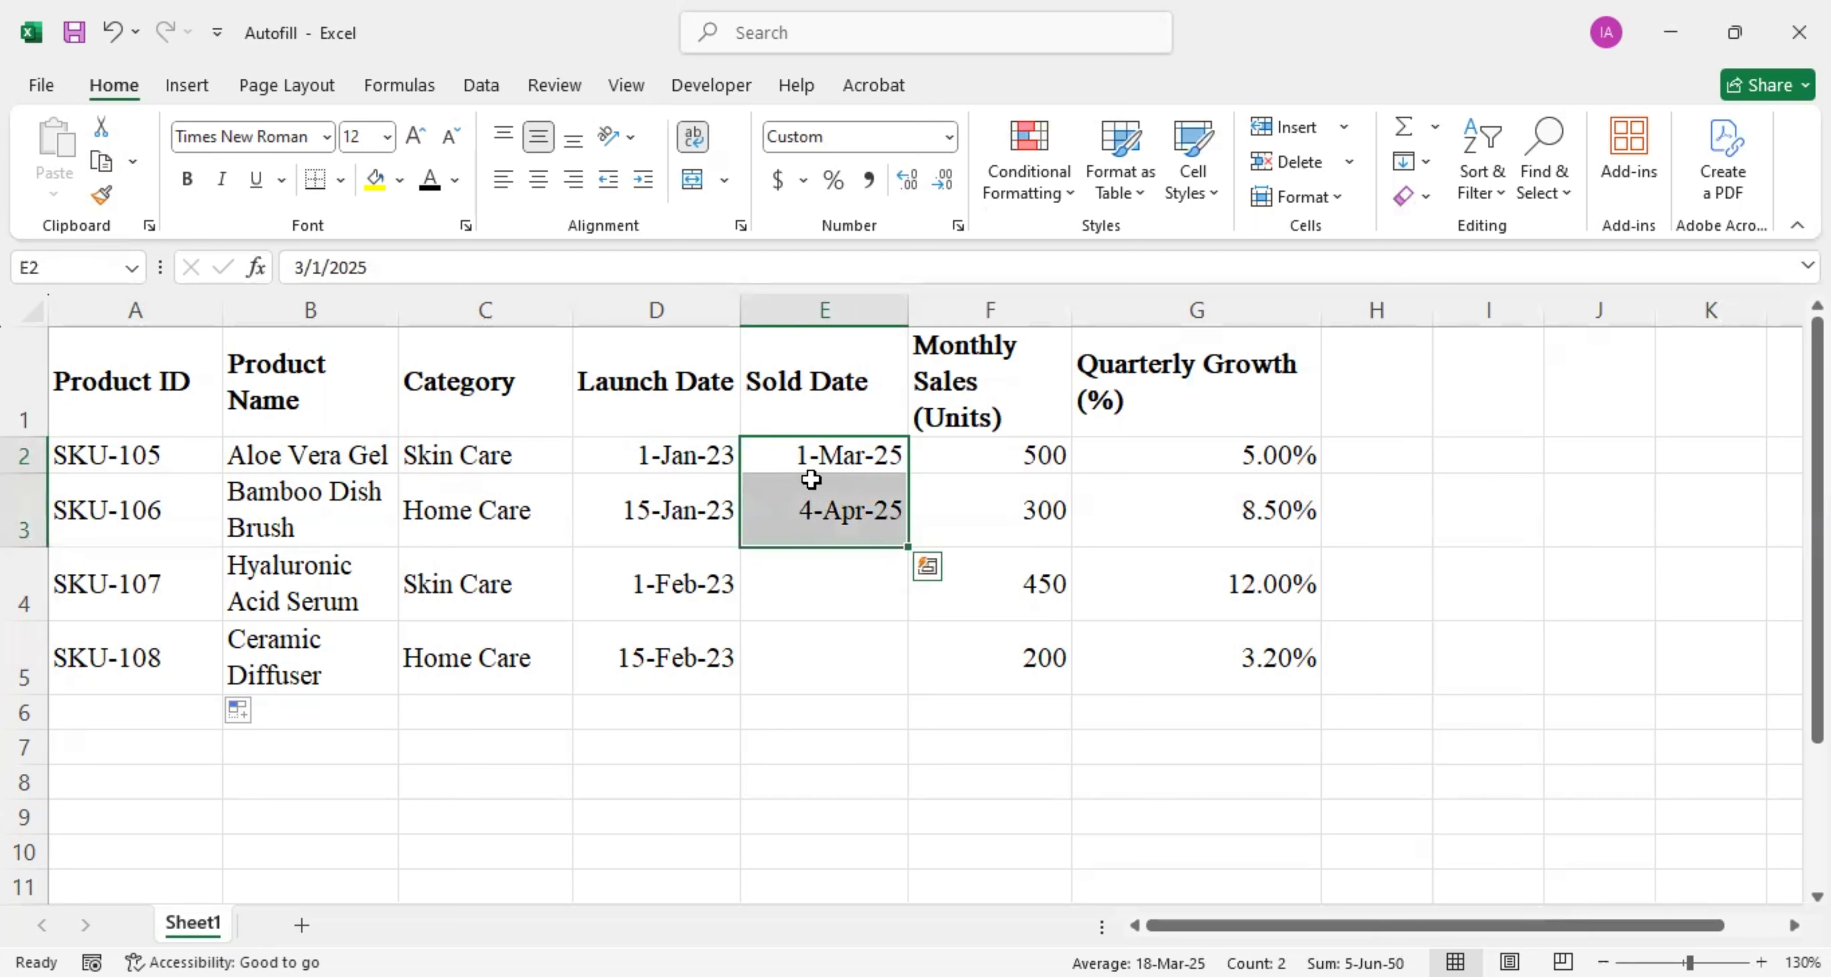
{"action": "left_click_drag", "start_coordinate": [907, 547], "coordinate": [885, 675]}
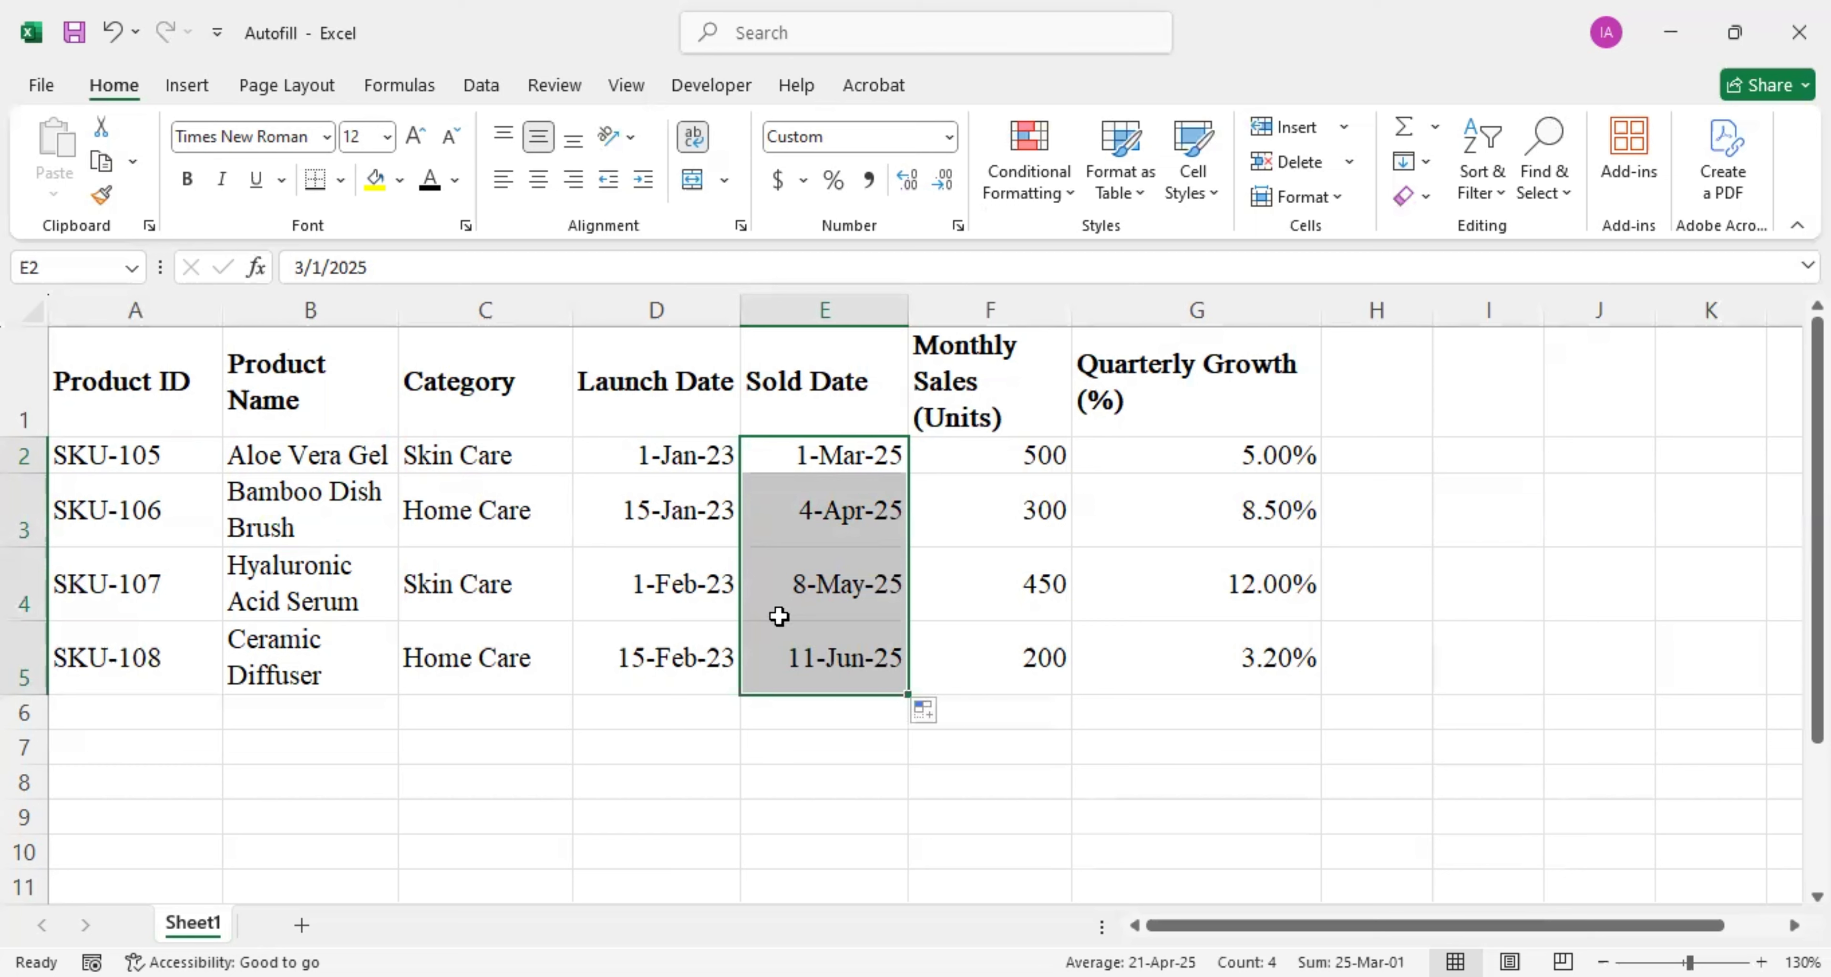
Clear the Category entries in C2:C5 and select C2
{"action": "left_click_drag", "start_coordinate": [435, 453], "coordinate": [463, 650]}
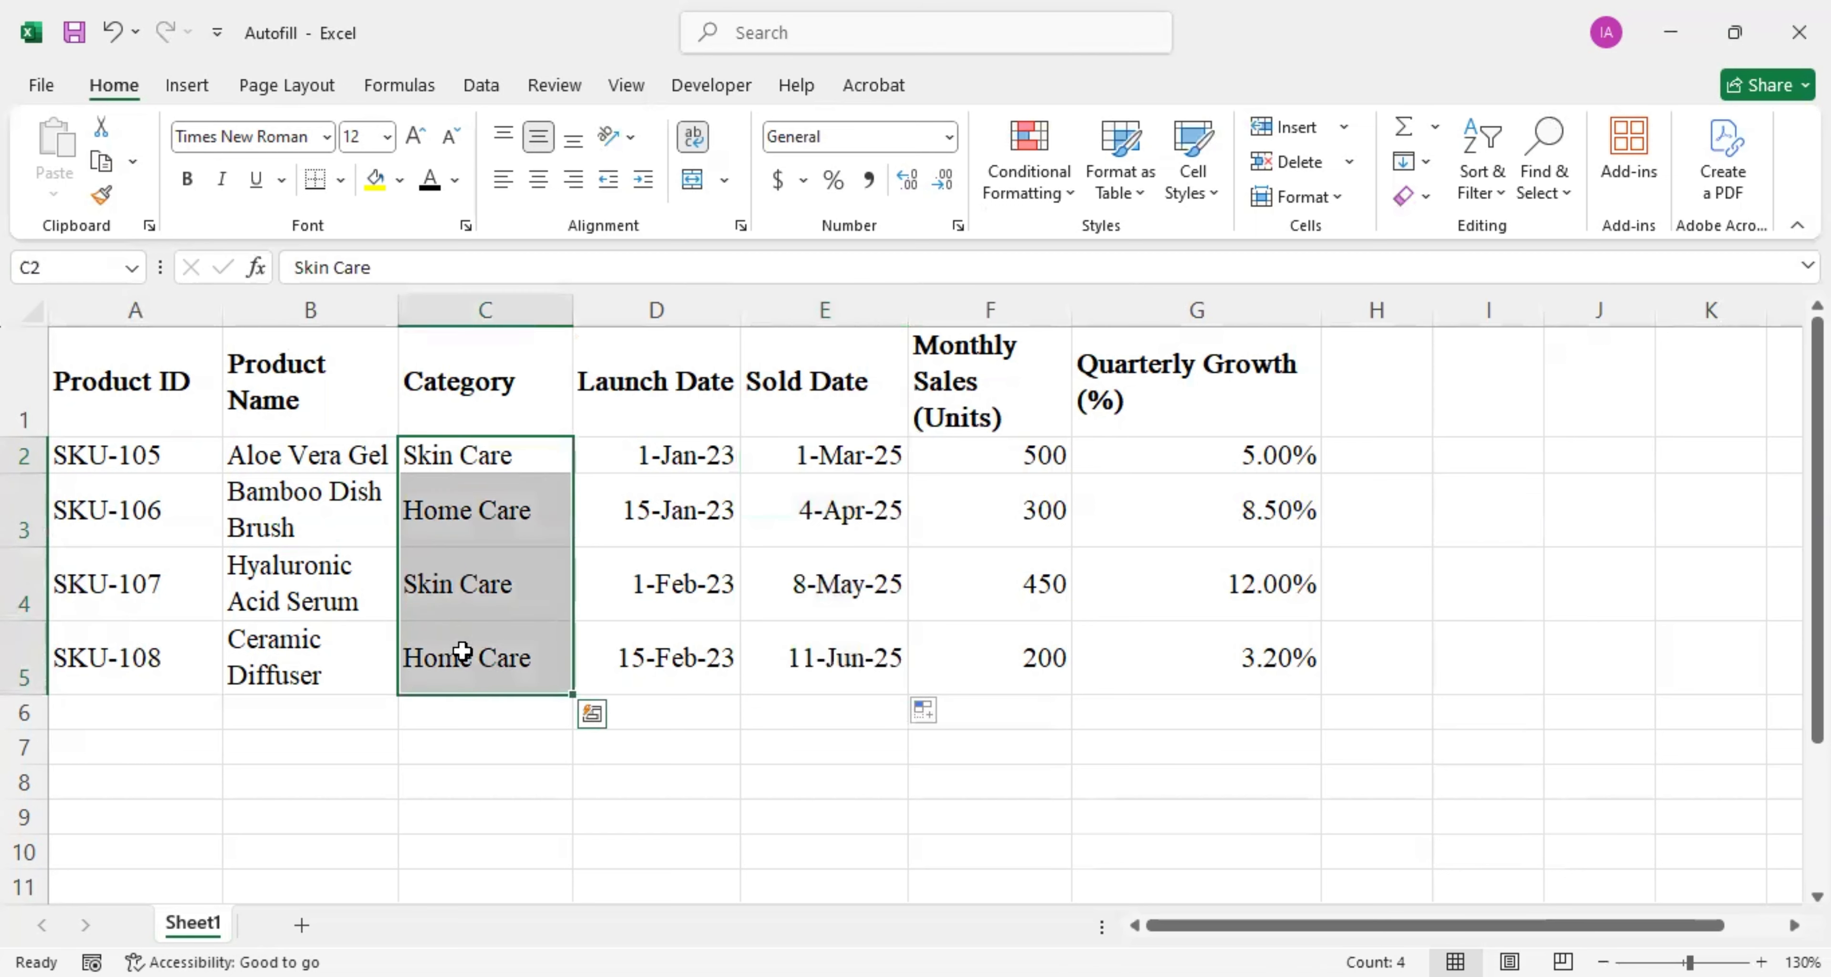
{"action": "key", "text": "Delete"}
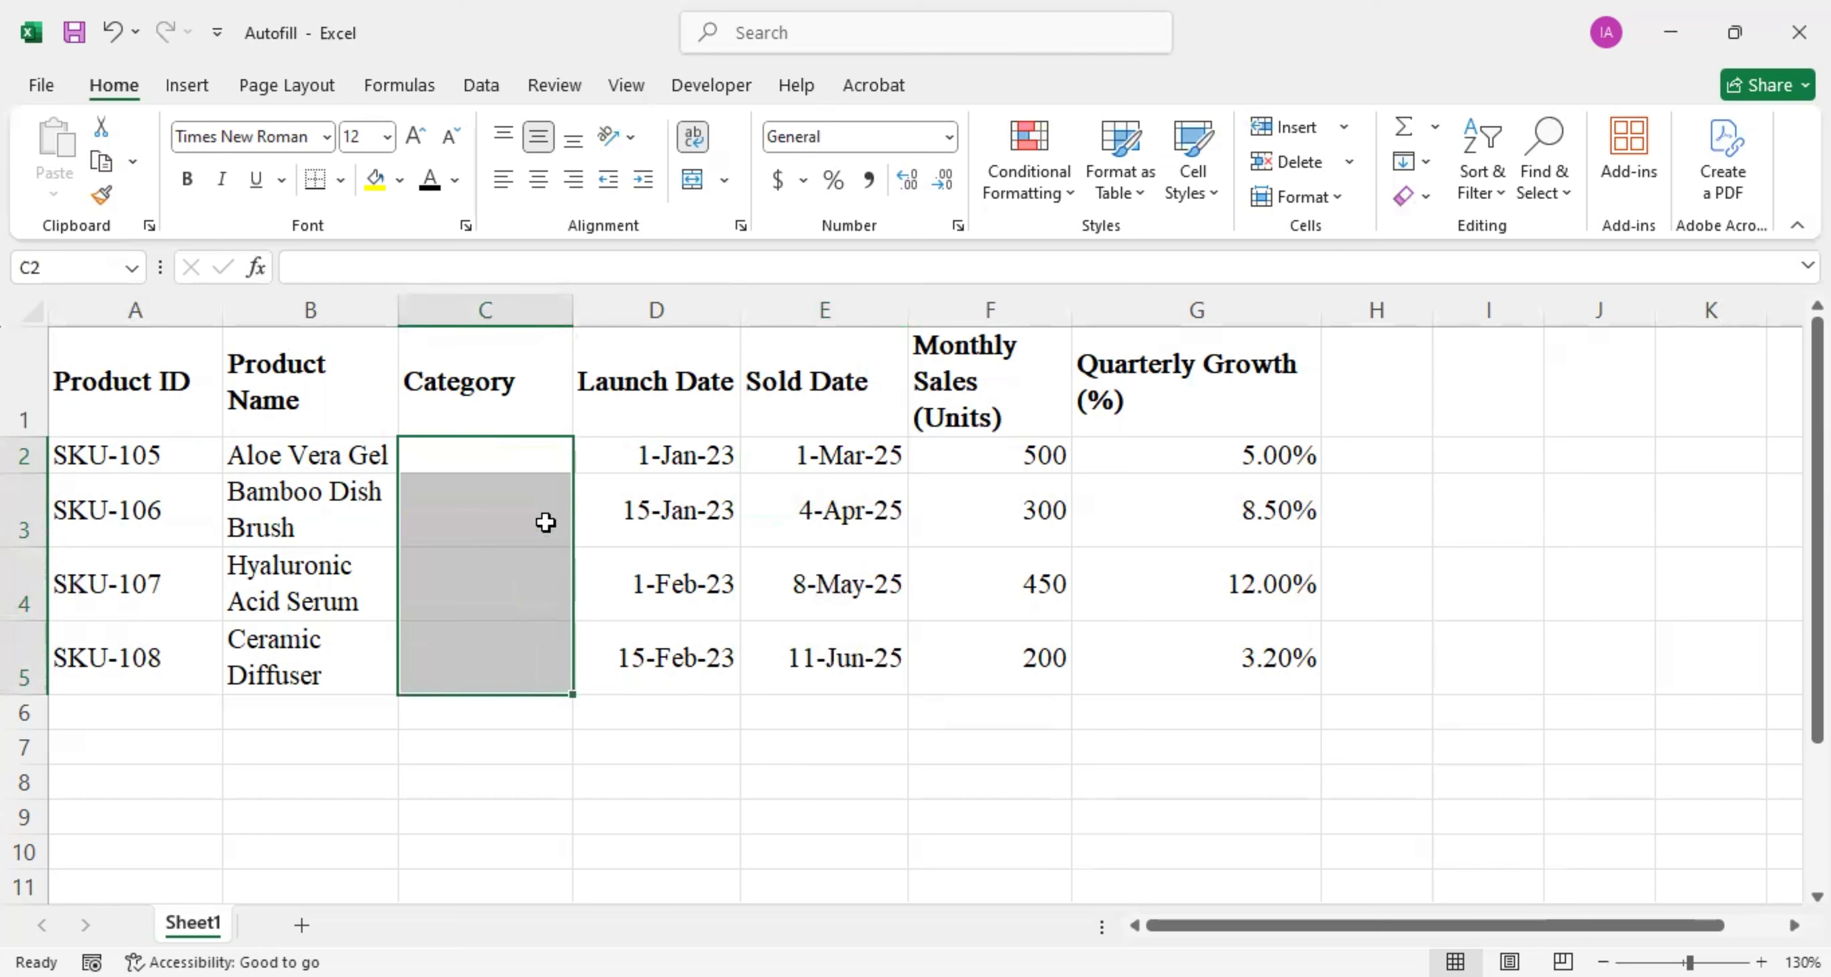
{"action": "left_click", "coordinate": [509, 462]}
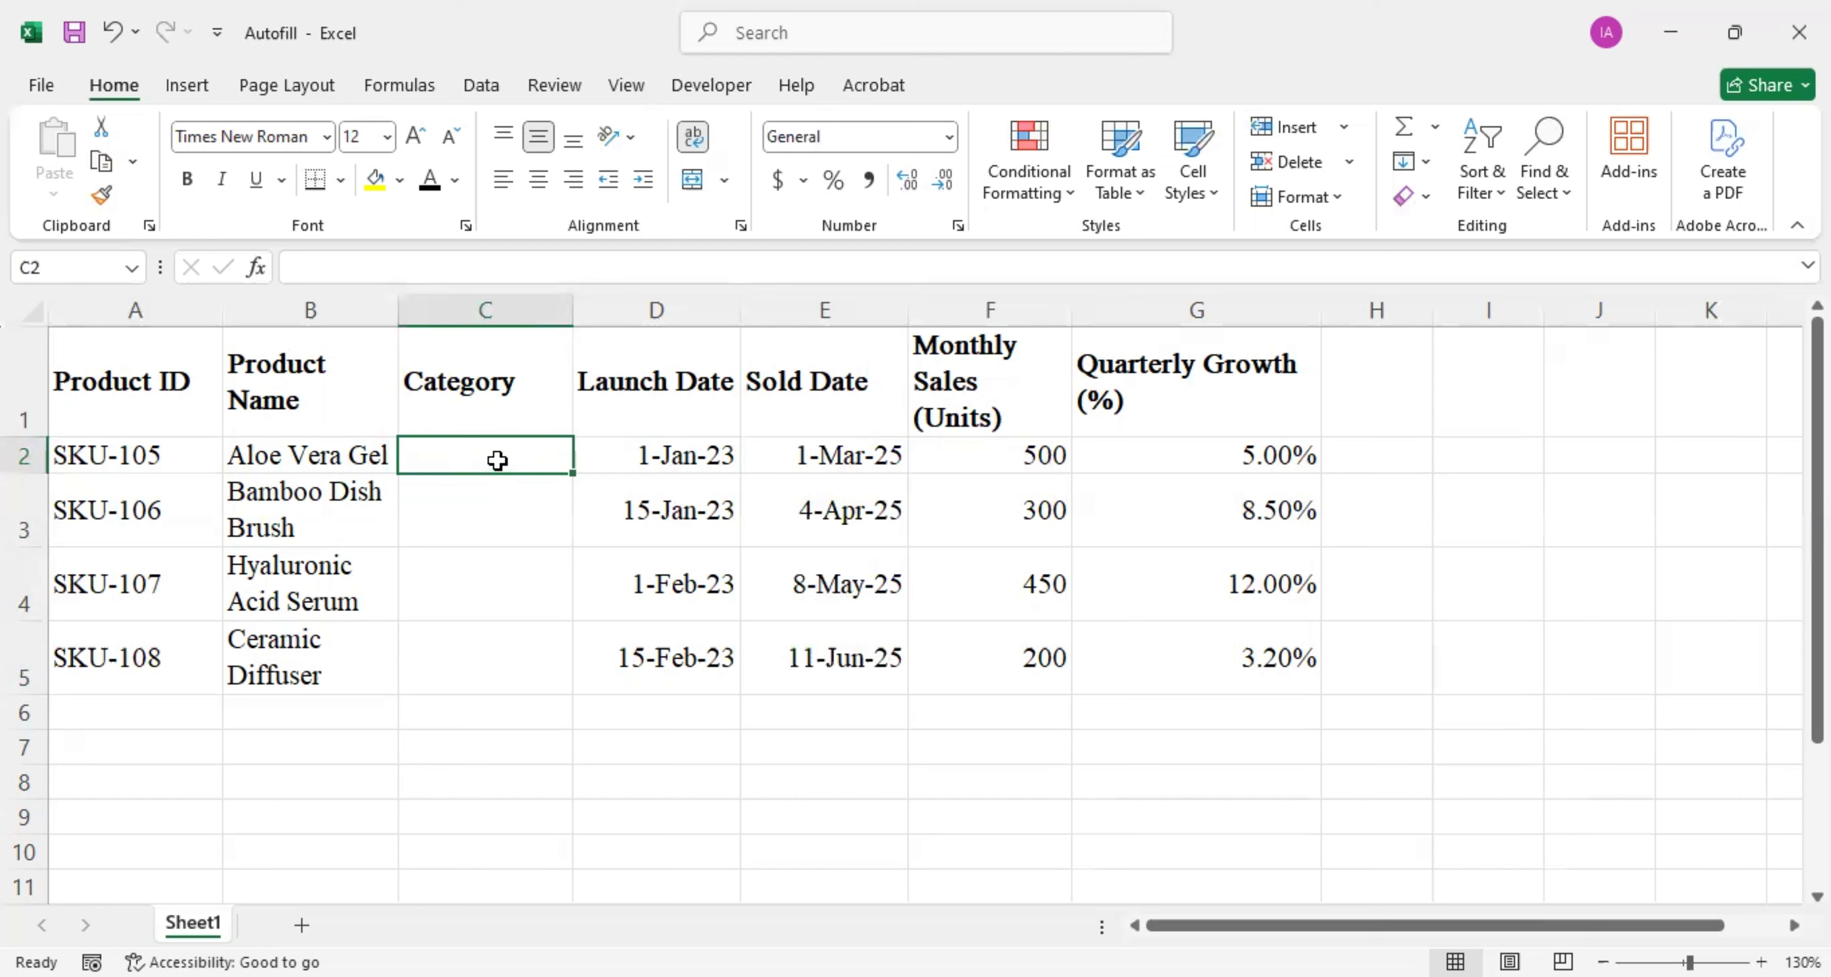
Open the Custom Lists editor from the advanced Excel options
{"action": "left_click", "coordinate": [39, 86]}
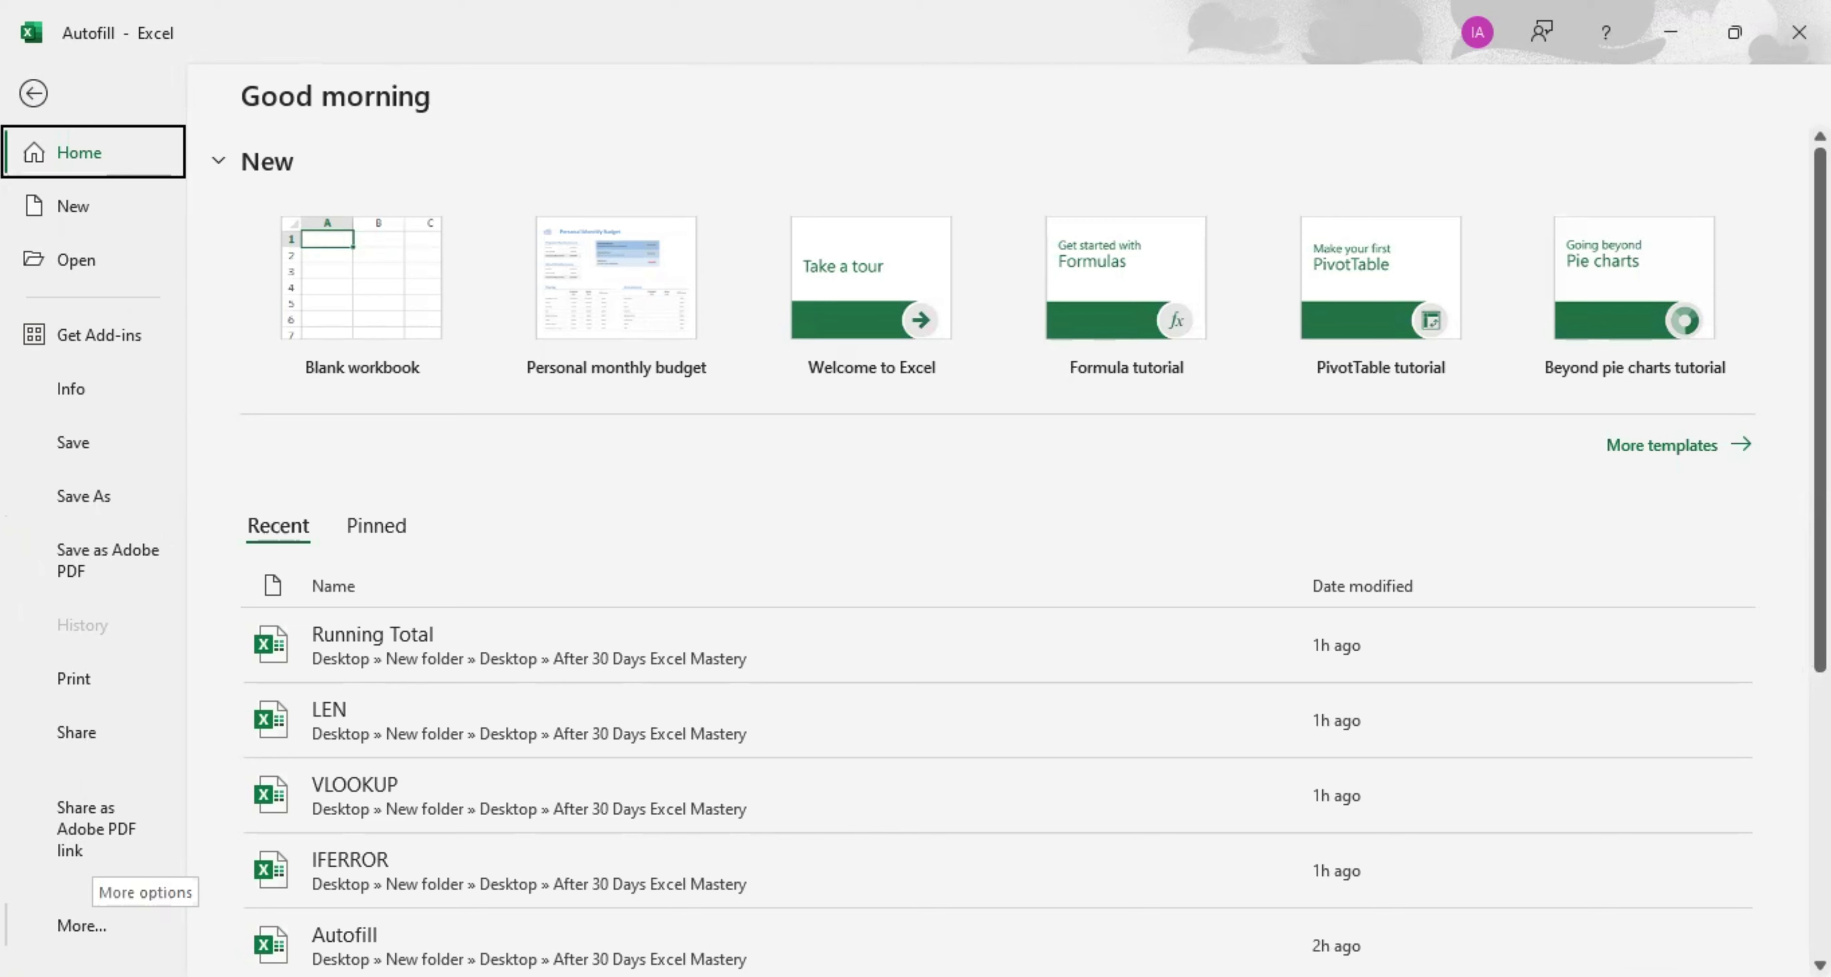
{"action": "left_click", "coordinate": [82, 925]}
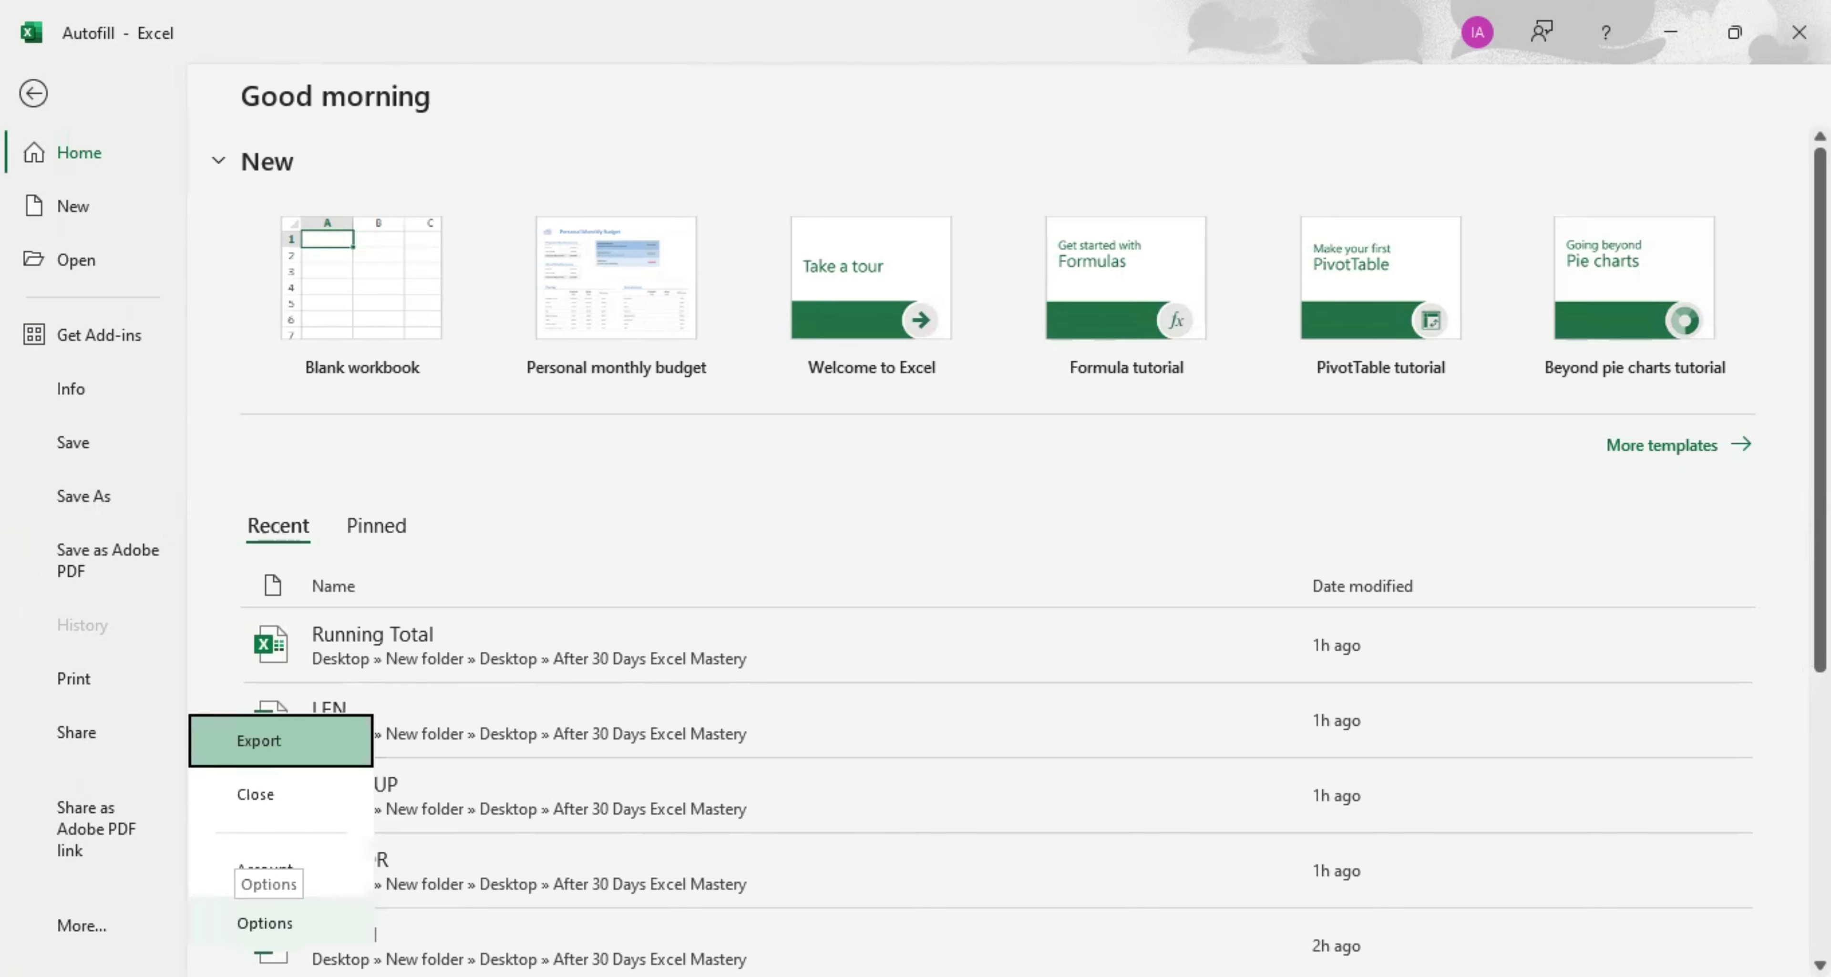
{"action": "left_click", "coordinate": [242, 923]}
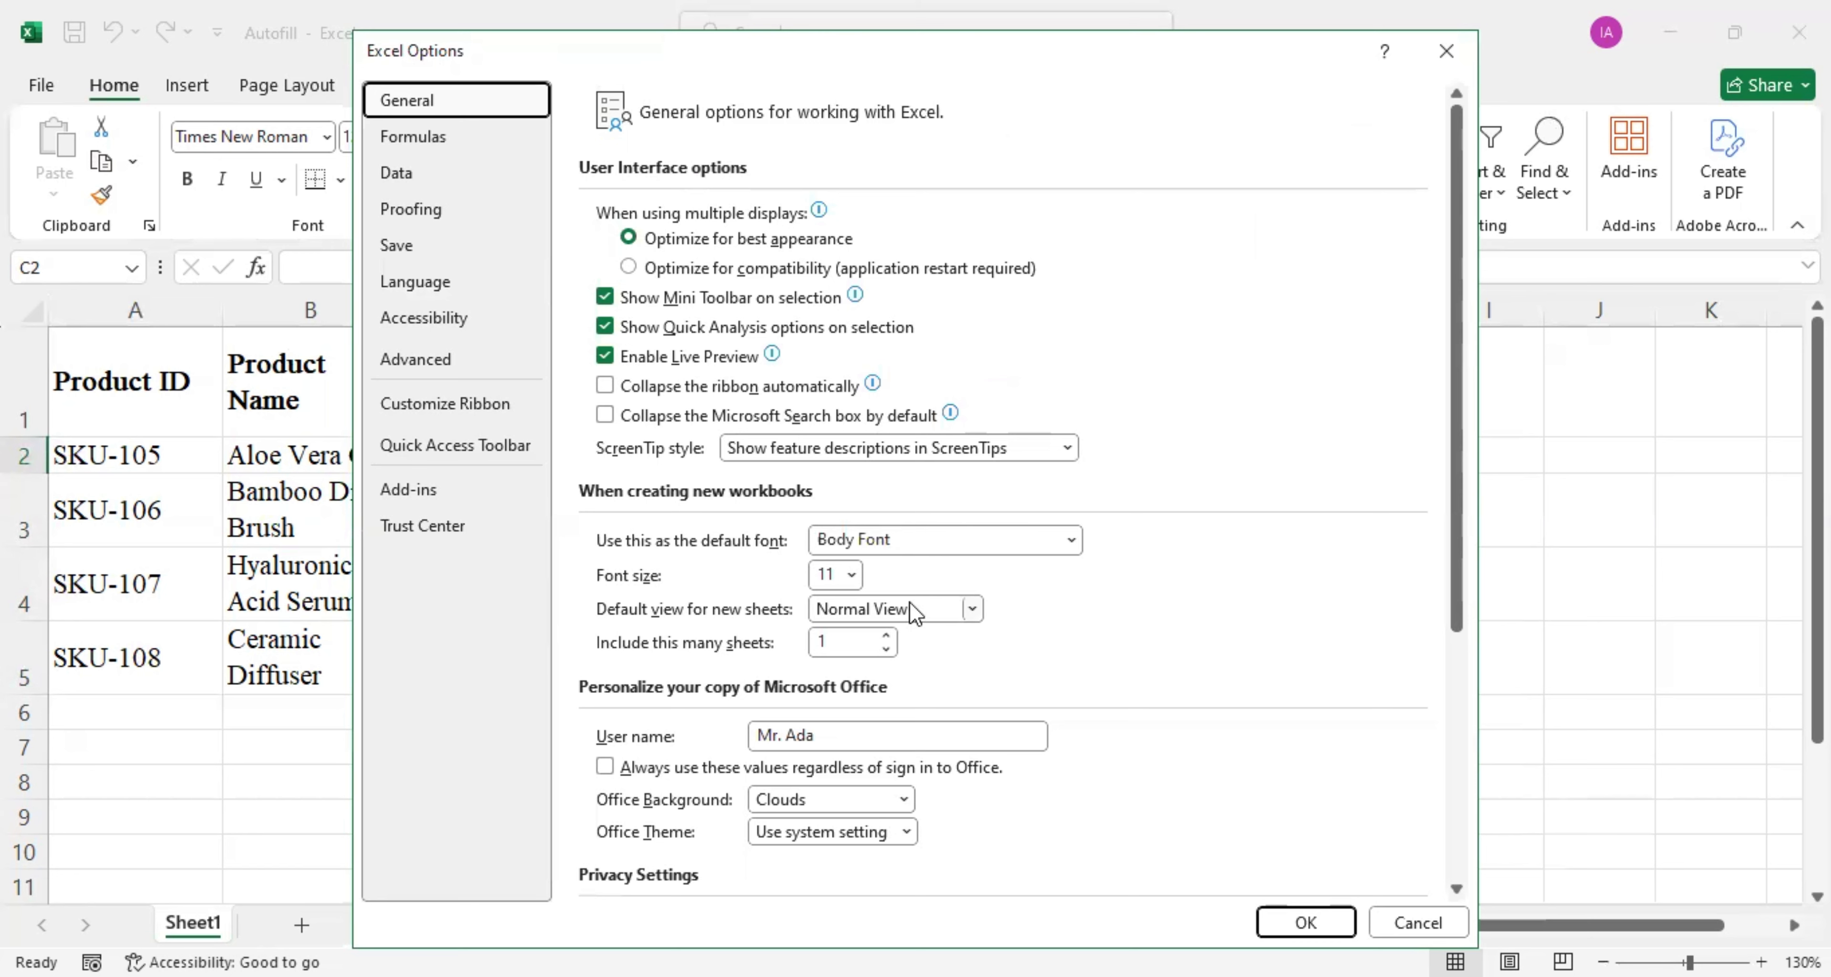
{"action": "left_click", "coordinate": [435, 355]}
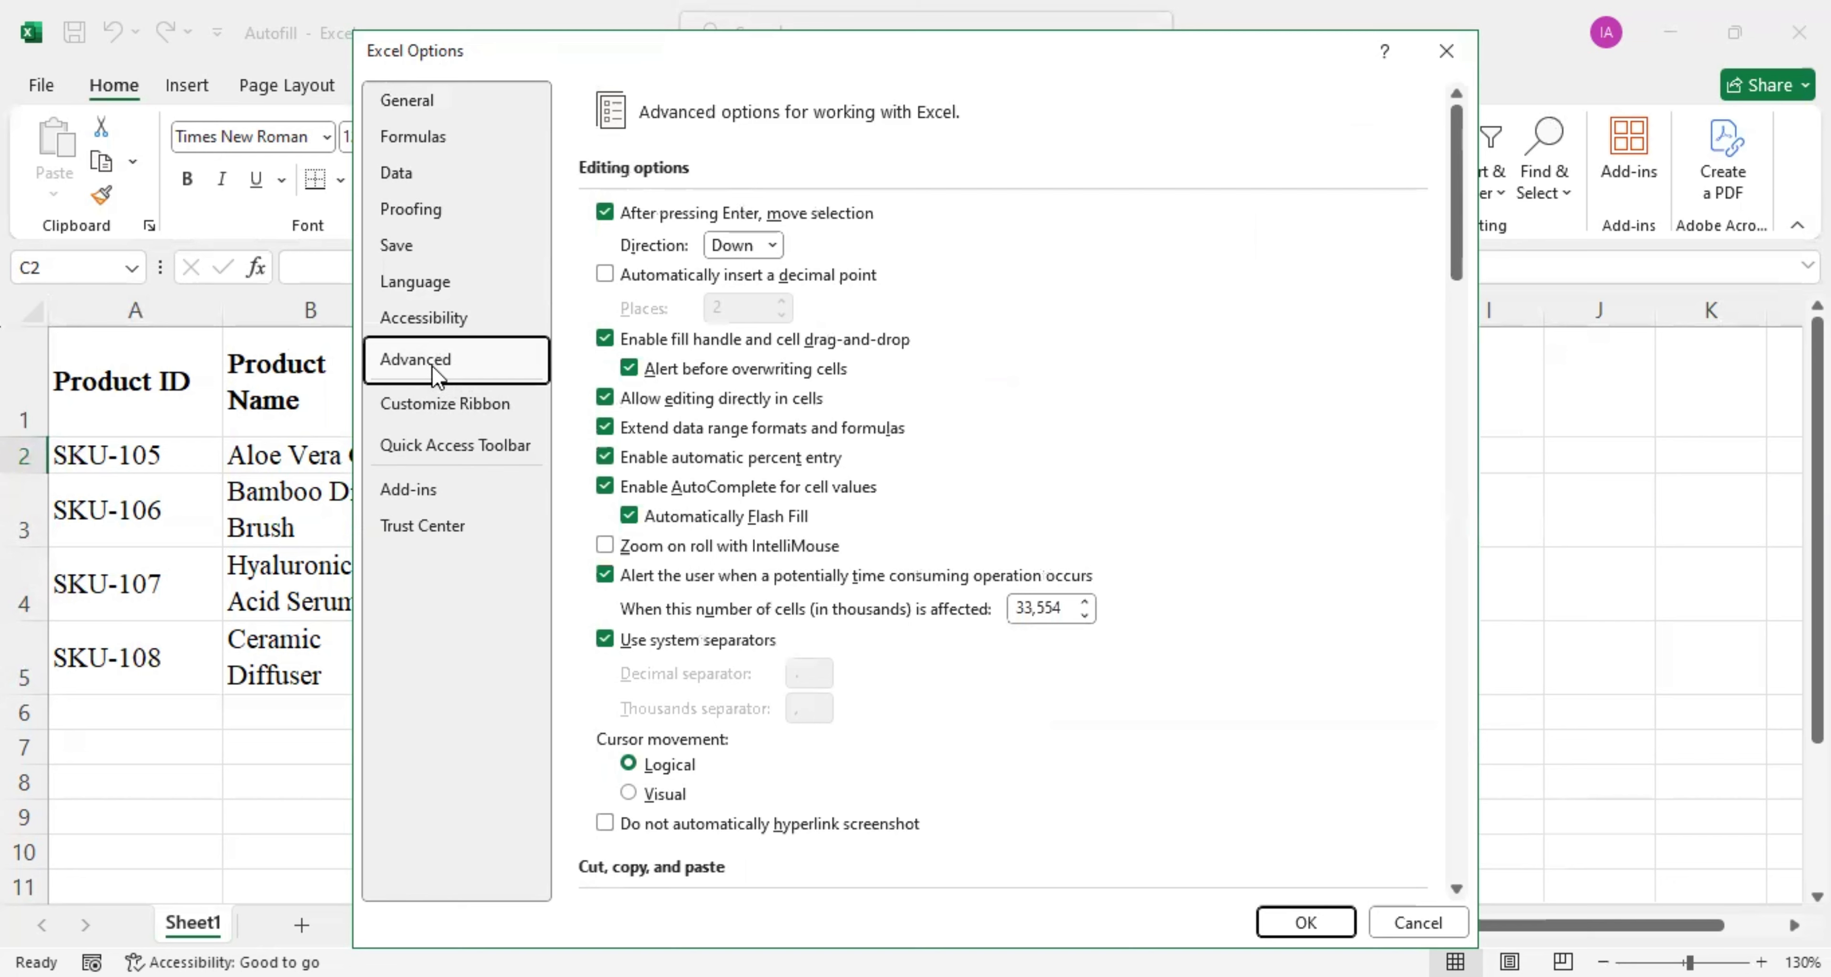
{"action": "scroll", "coordinate": [1052, 391], "scroll_direction": "down", "scroll_amount": 10}
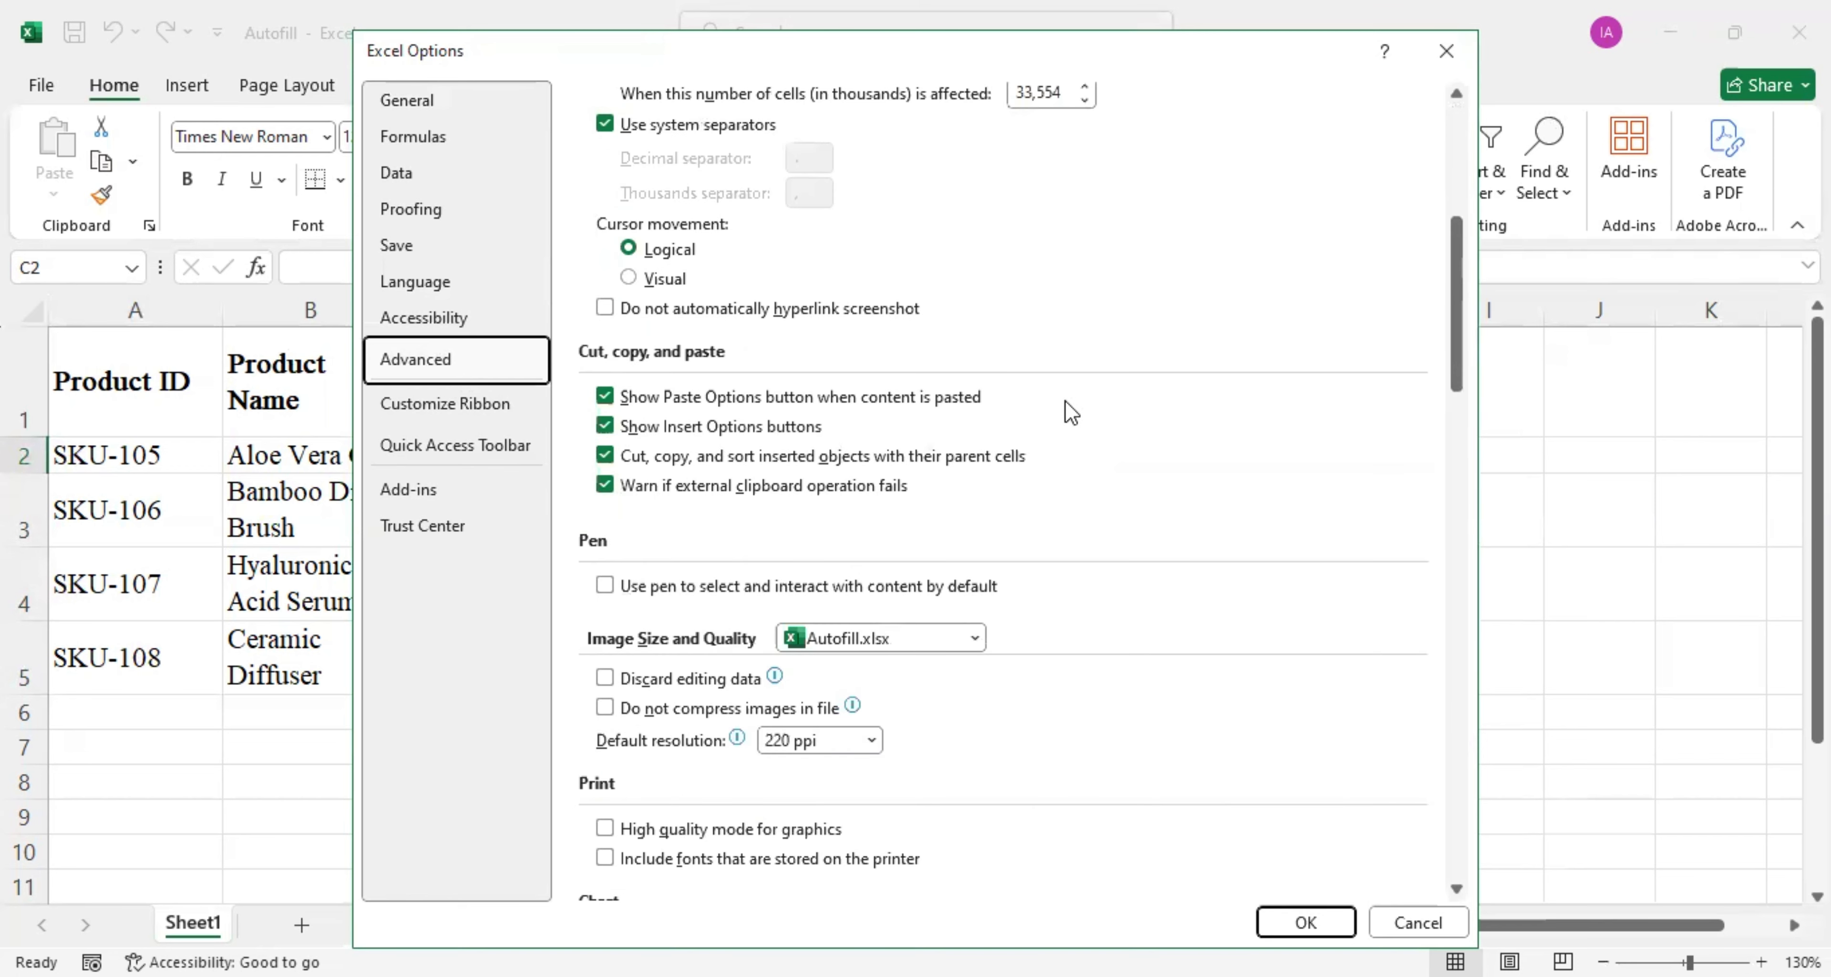
{"action": "scroll", "coordinate": [1070, 415], "scroll_direction": "down", "scroll_amount": 15}
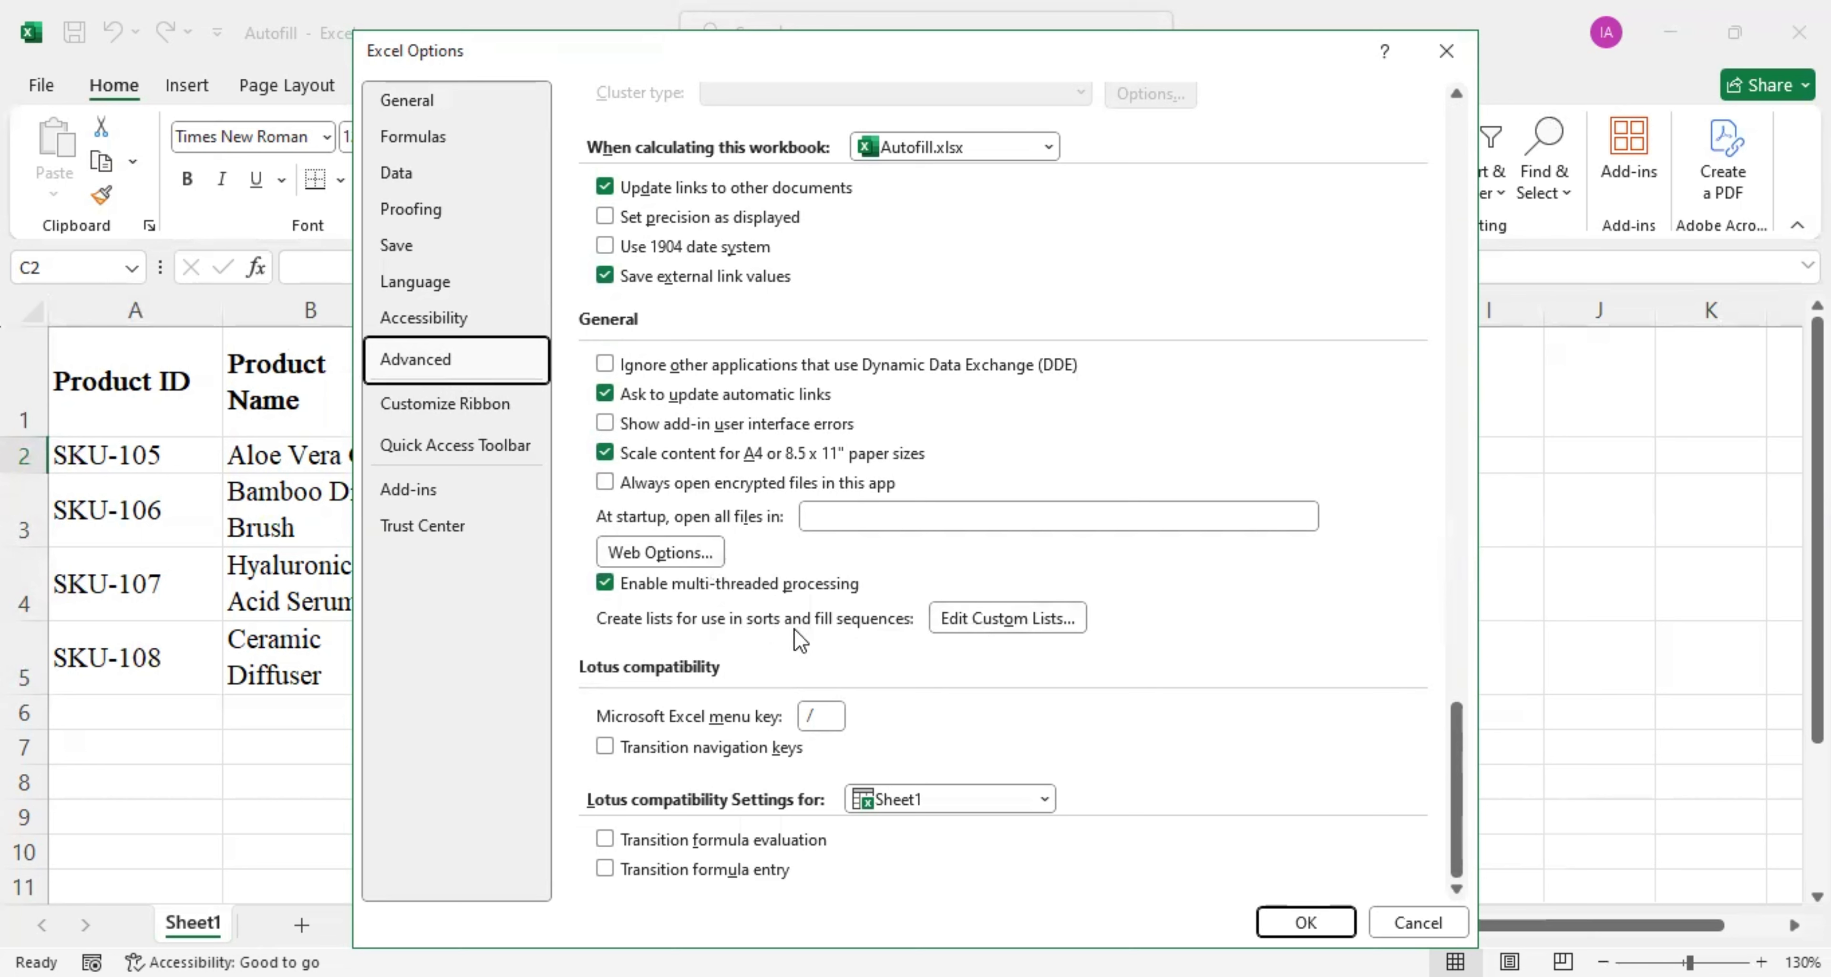
{"action": "left_click", "coordinate": [975, 619]}
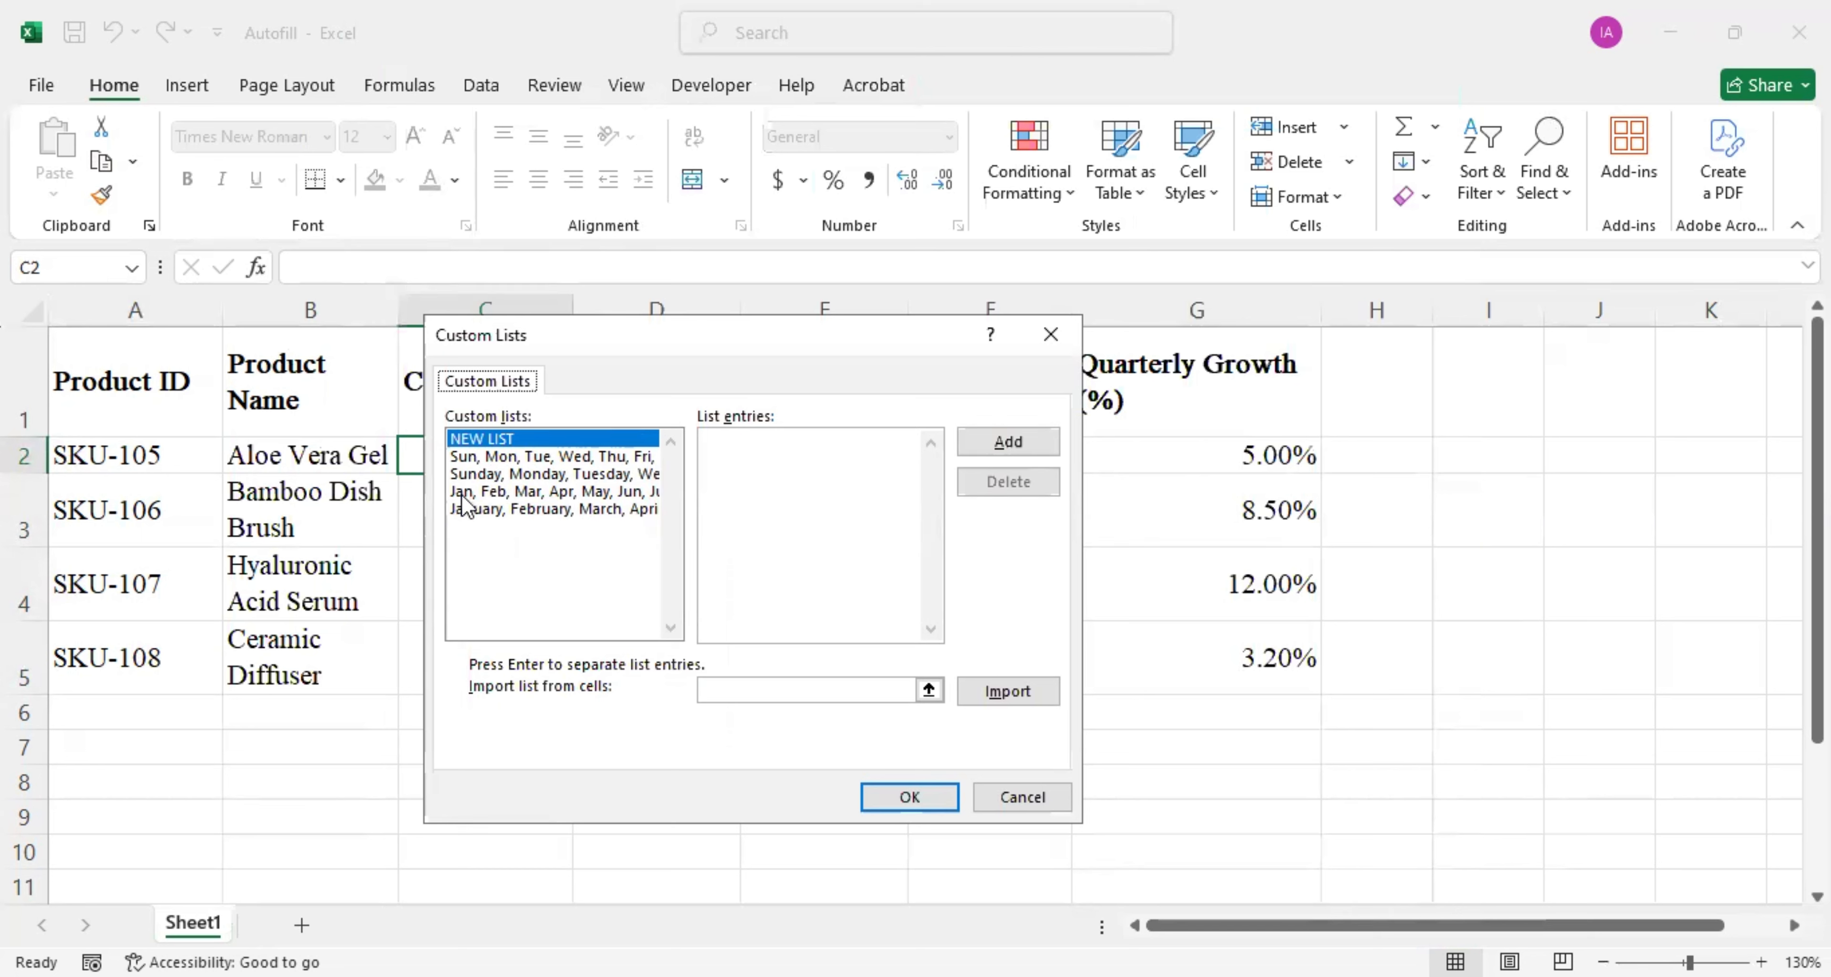
Create a custom list with the entries Skin Care, Hair Care, Home Care and accept it
{"action": "left_click", "coordinate": [714, 448]}
{"action": "type", "text": "Skin Care, Hair Care"}
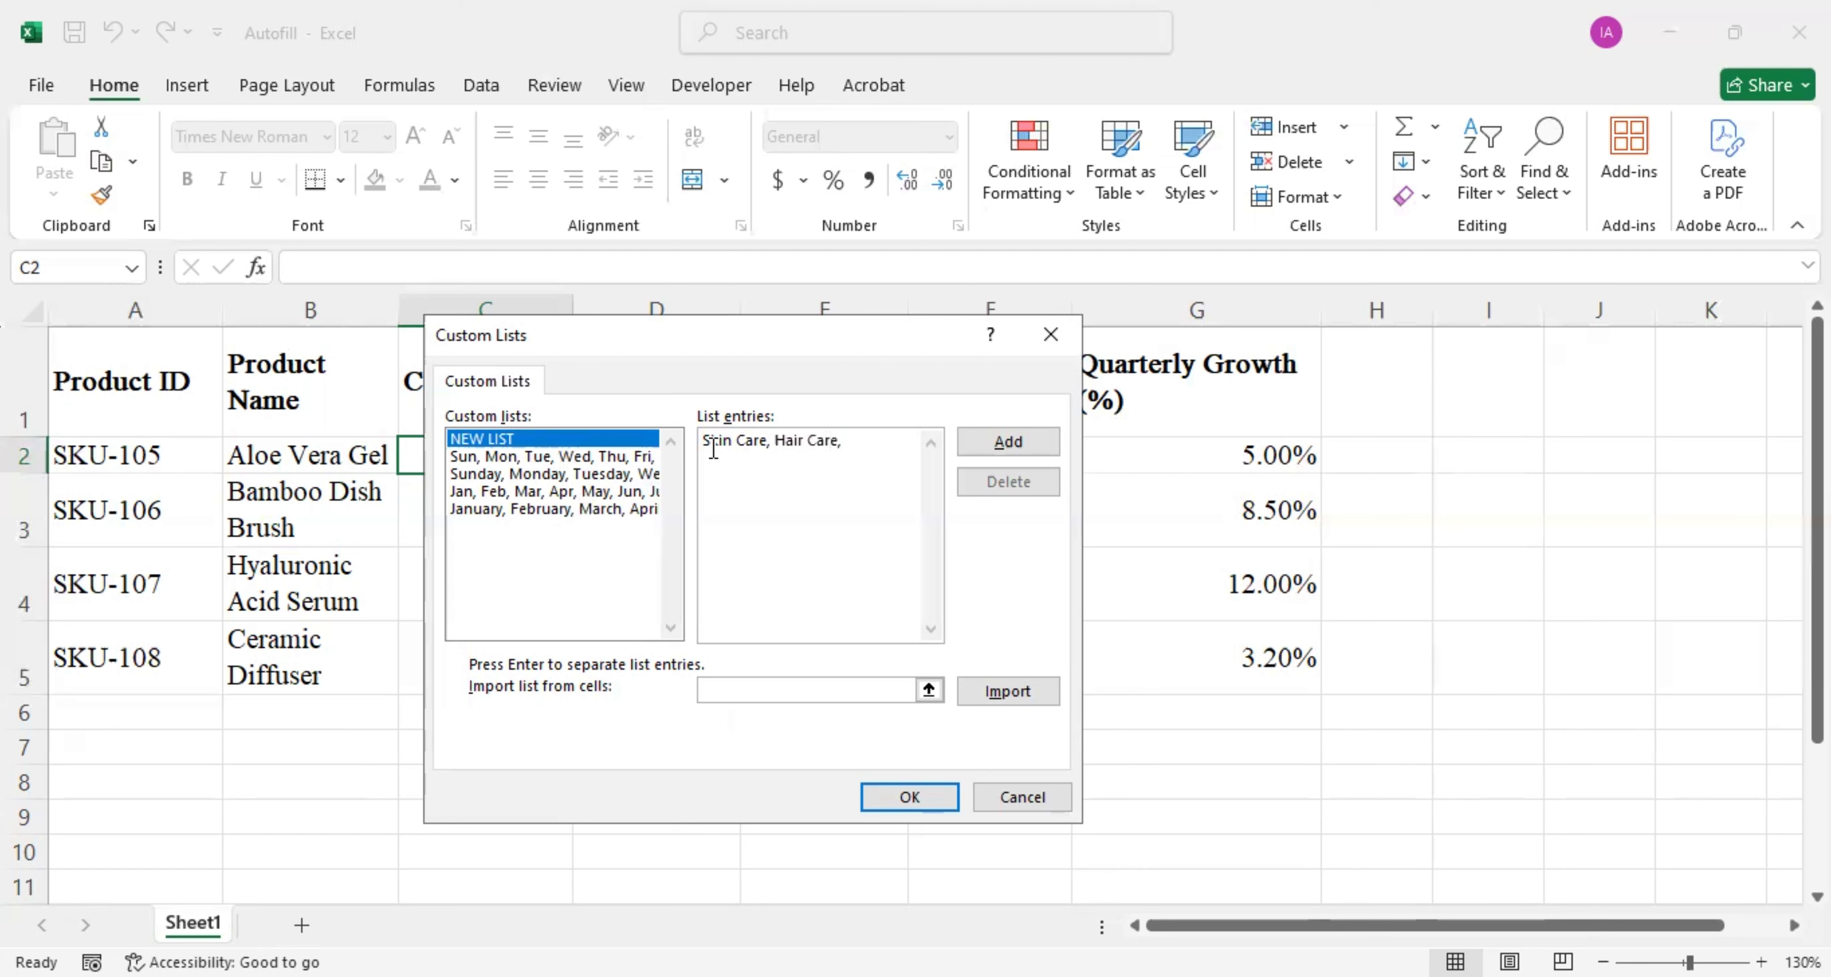
{"action": "type", "text": ", Home Care"}
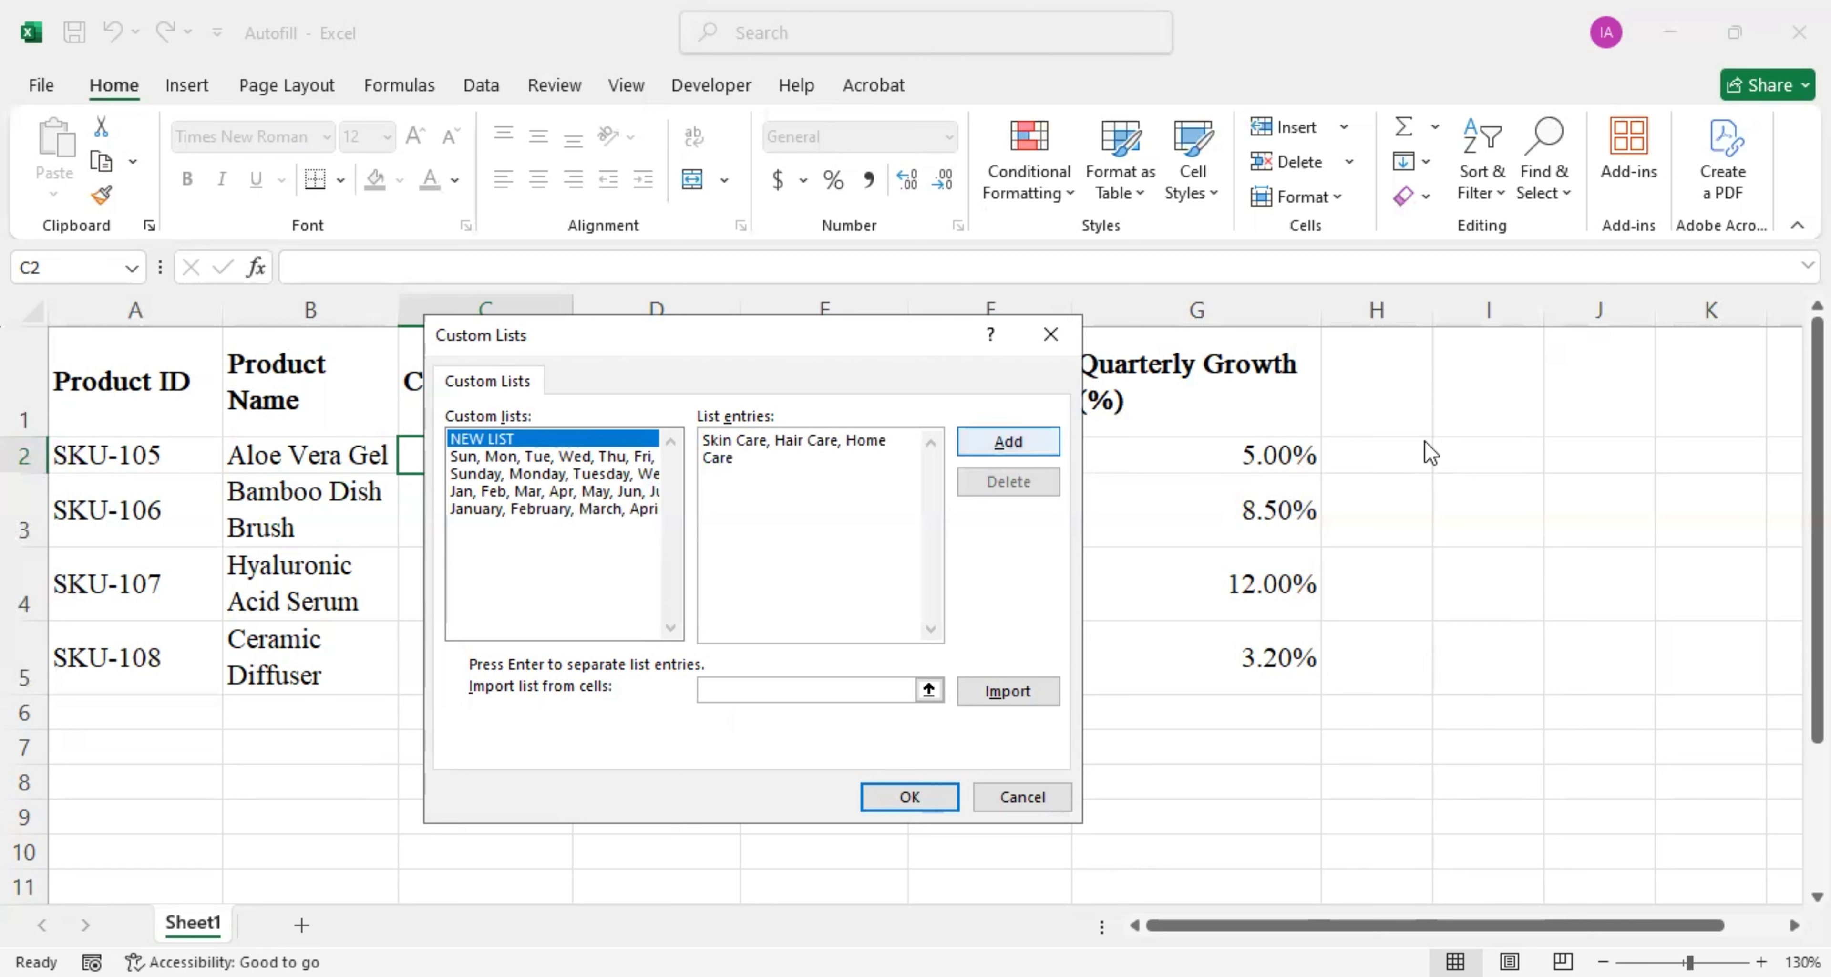
{"action": "left_click", "coordinate": [1008, 442]}
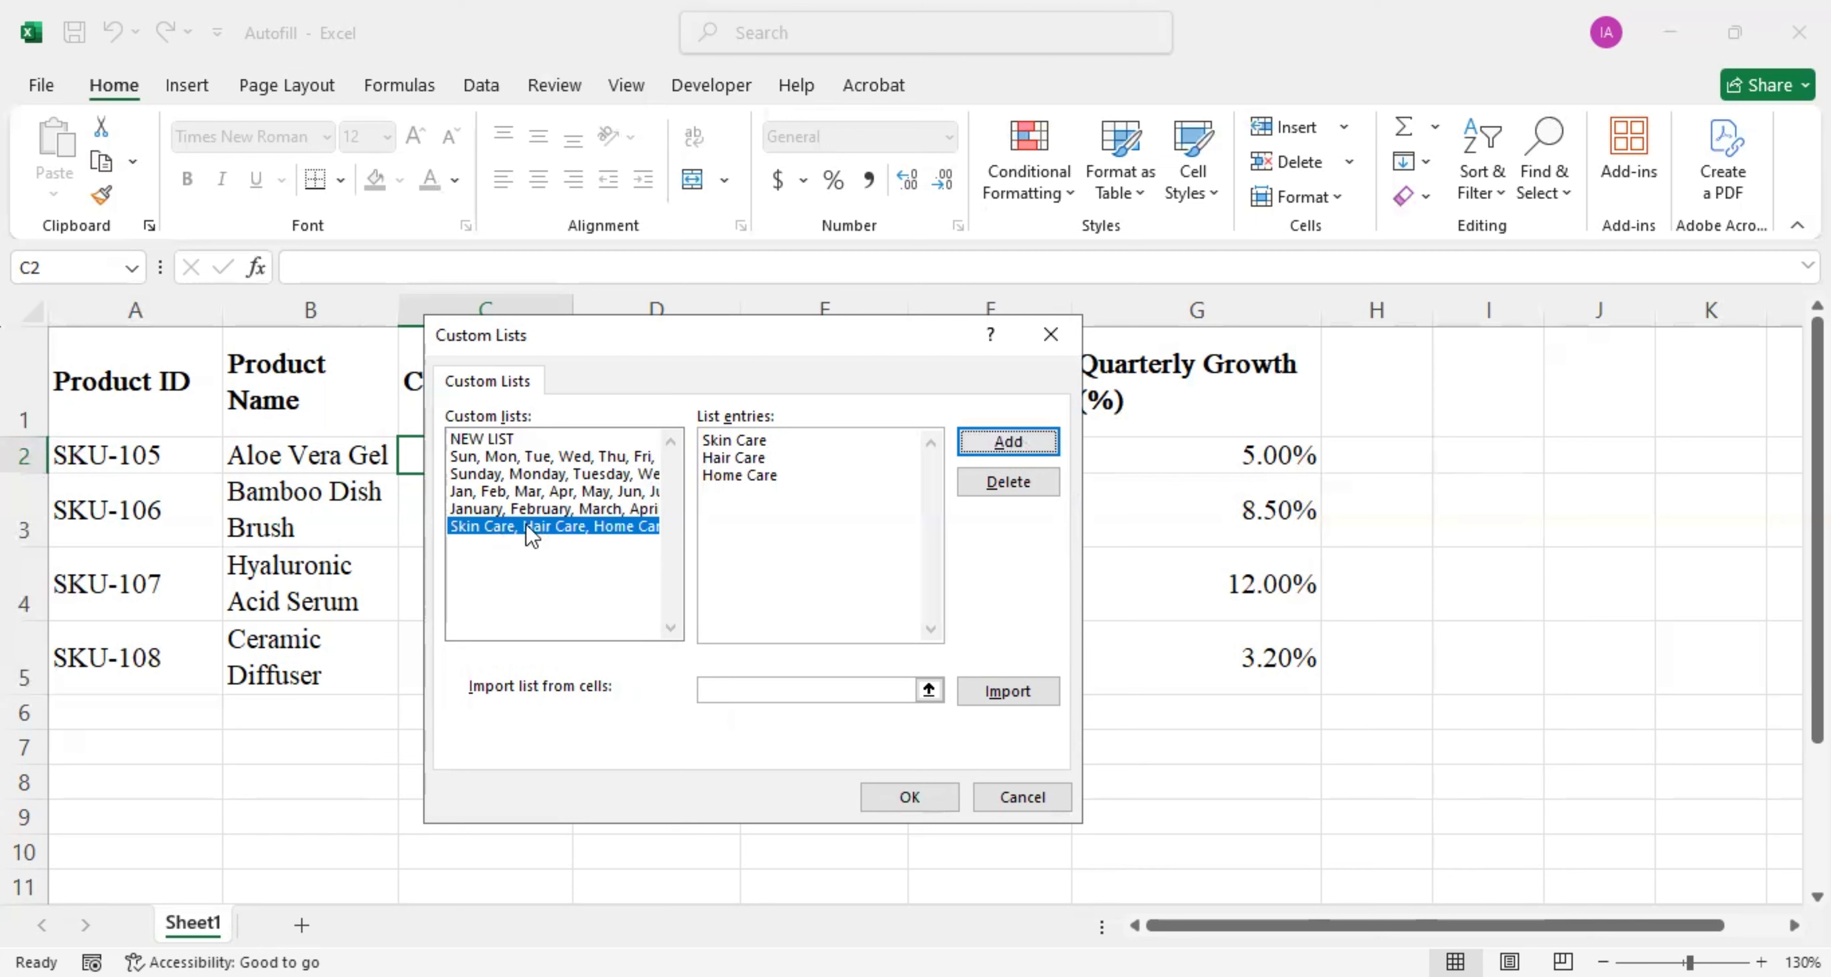
{"action": "left_click", "coordinate": [588, 530]}
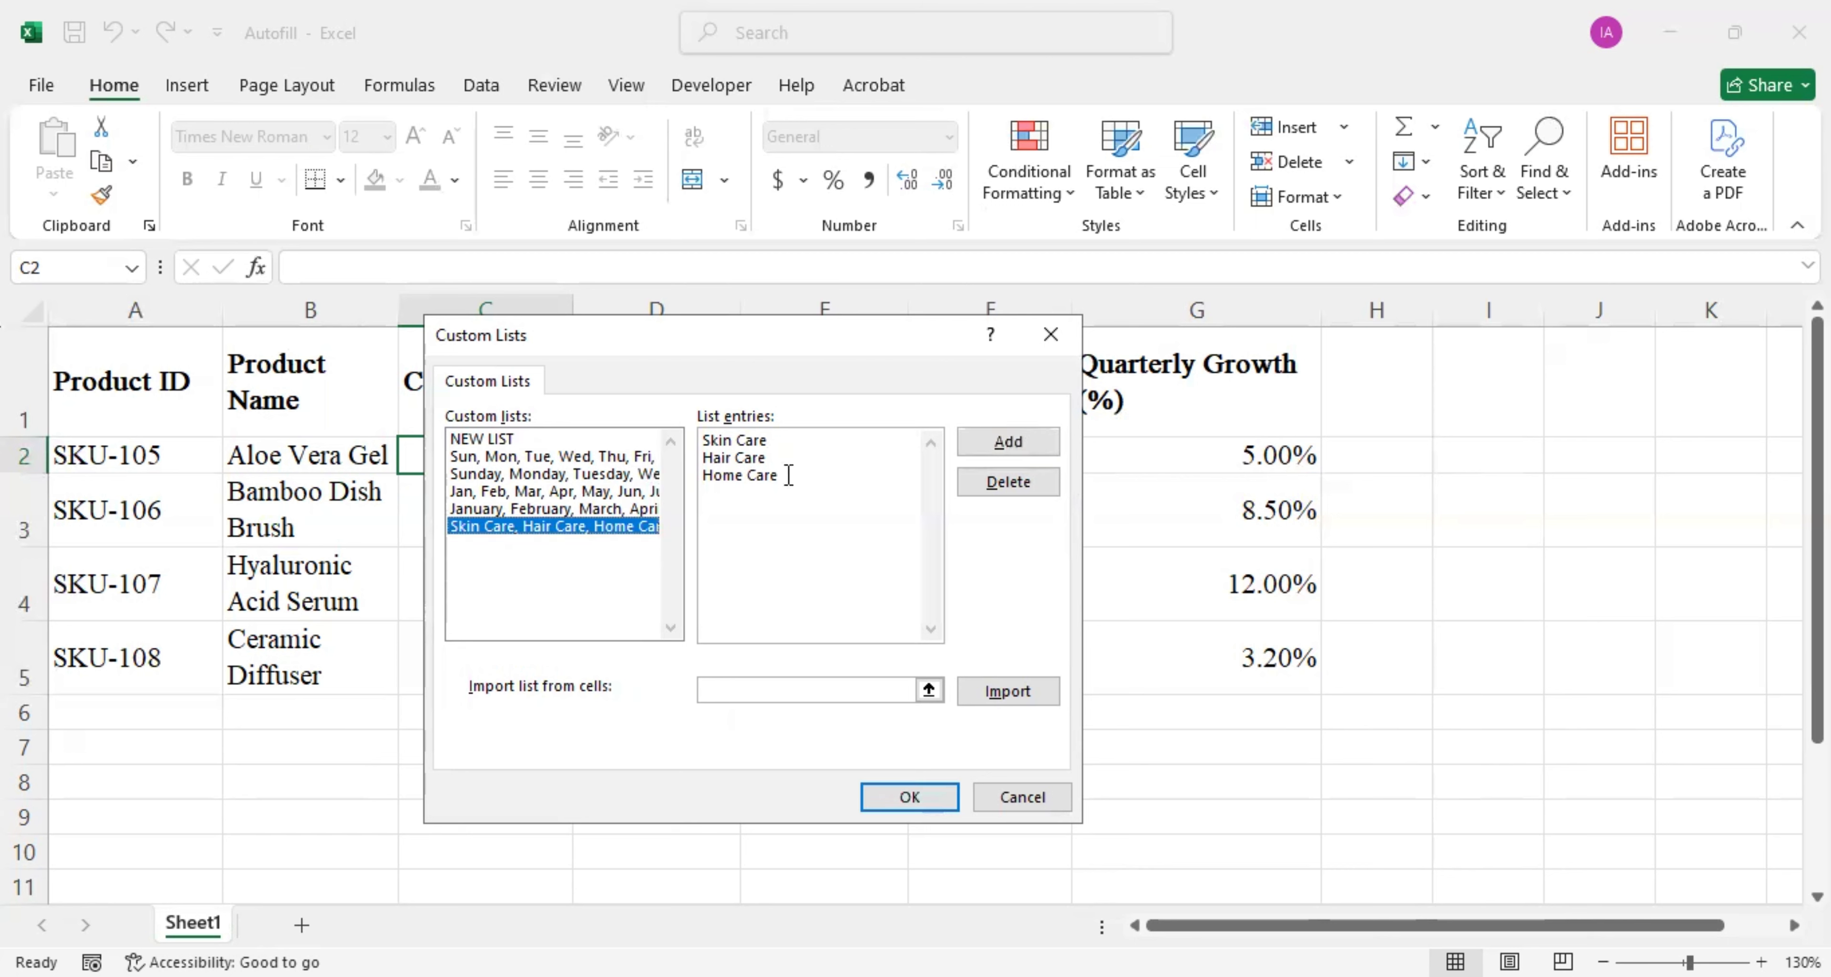
{"action": "left_click", "coordinate": [910, 796]}
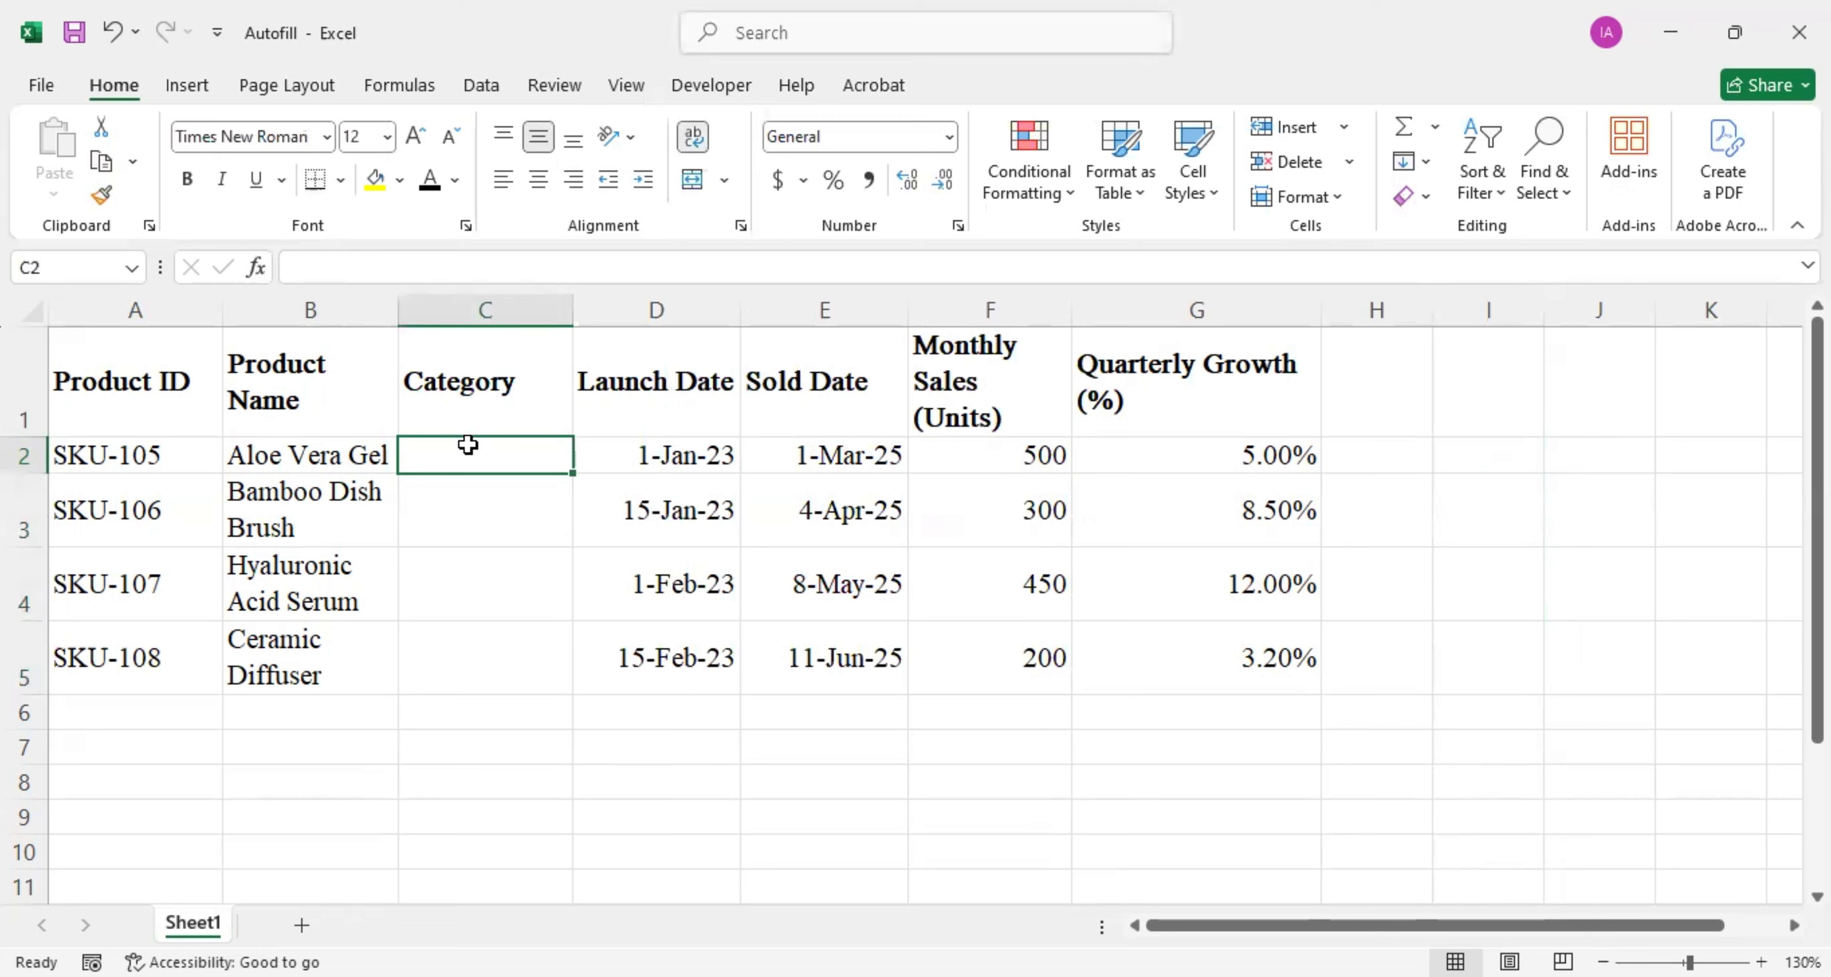
Enter Skin Care in C2 and autofill the Category column down to C5 using the custom list
{"action": "type", "text": "Skin Care"}
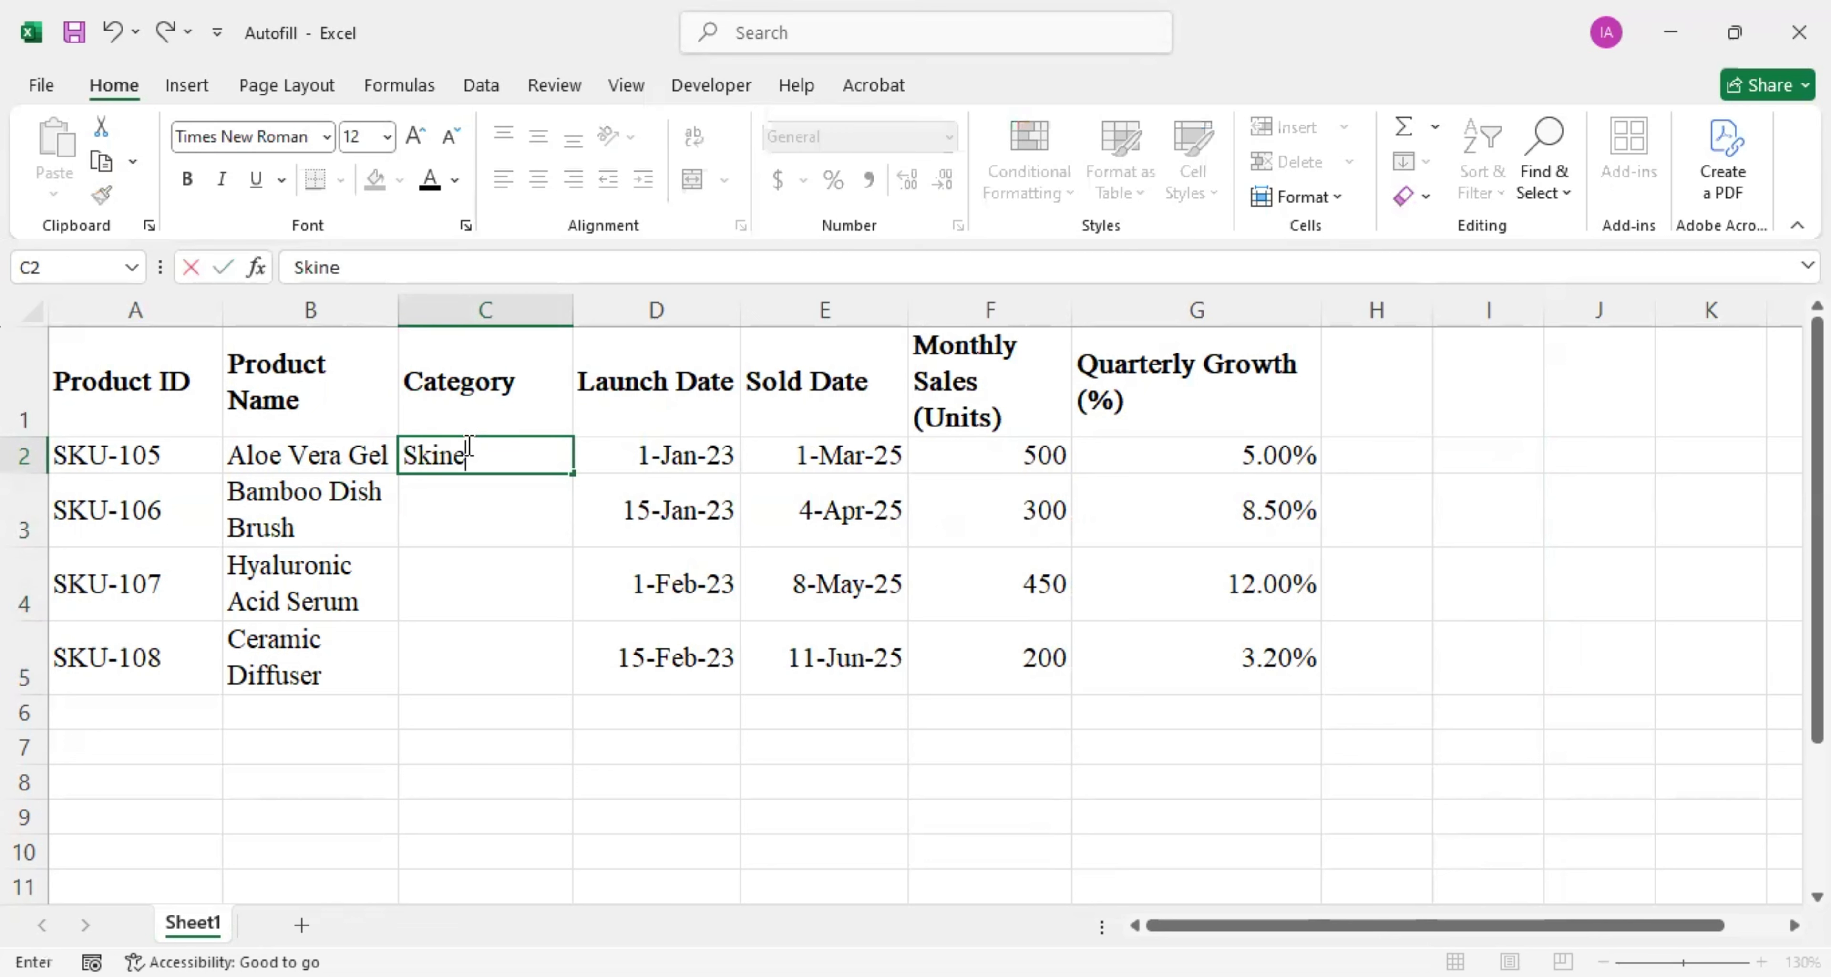
{"action": "key", "text": "Return"}
{"action": "left_click", "coordinate": [426, 455]}
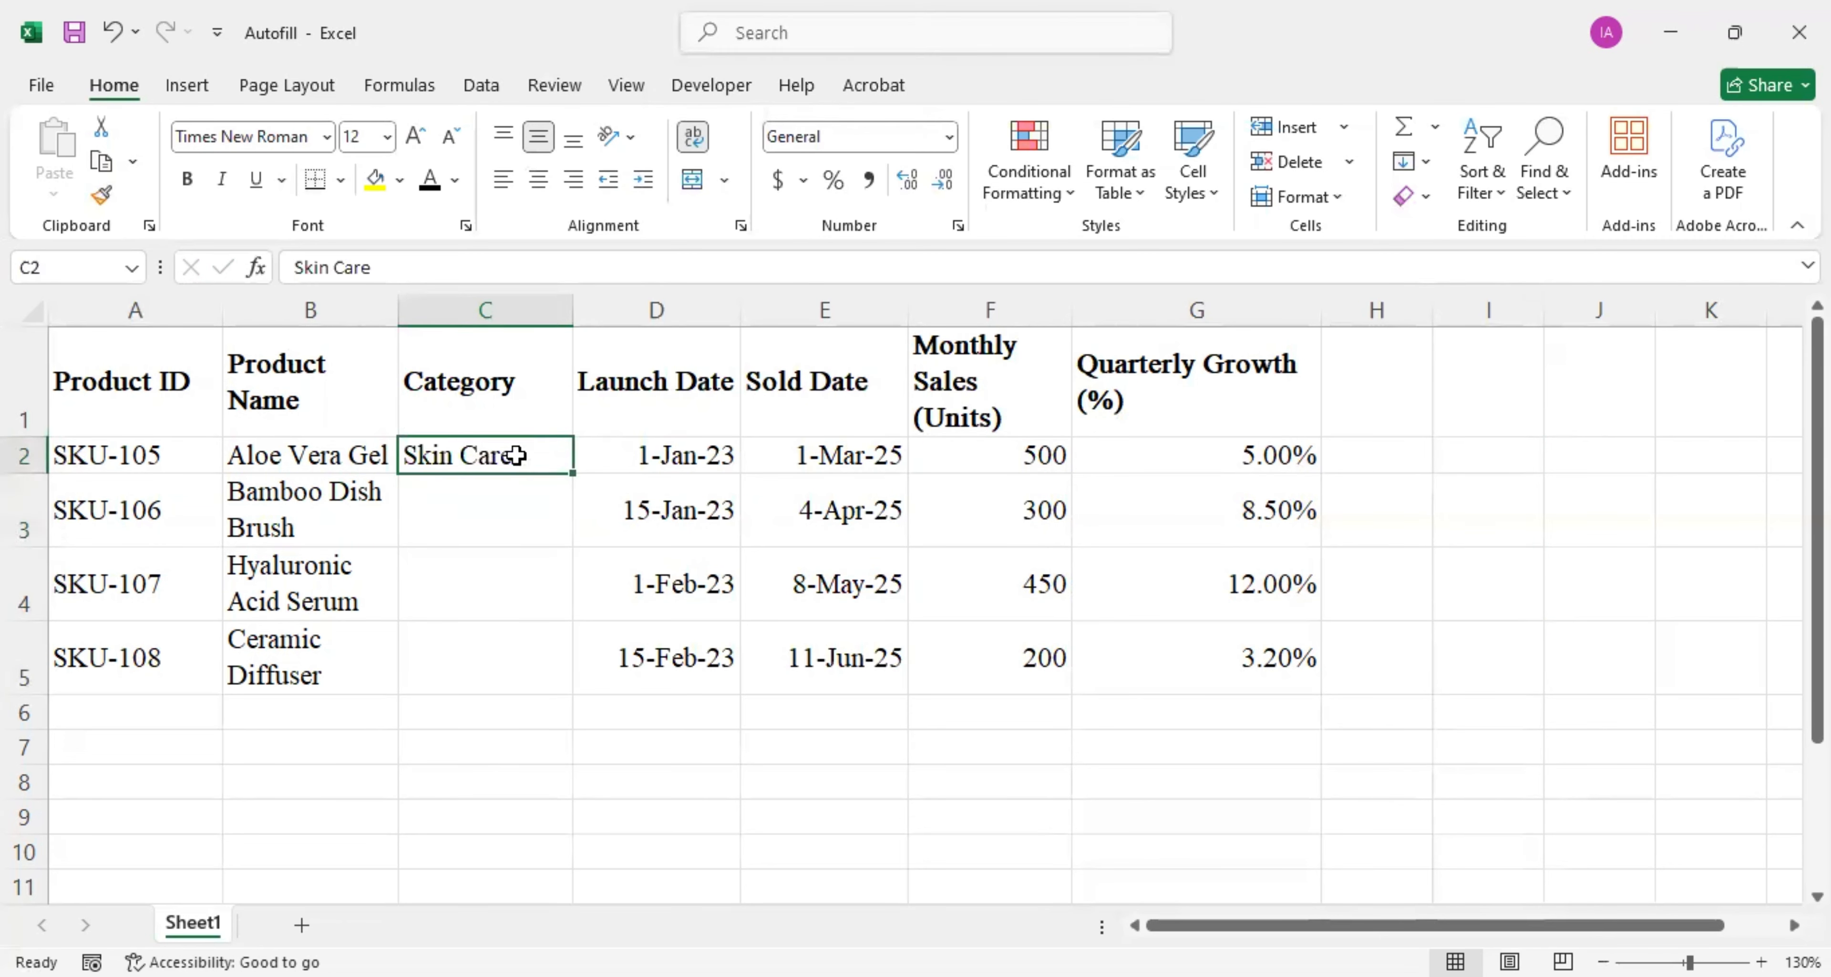
{"action": "left_click_drag", "start_coordinate": [572, 473], "coordinate": [561, 668]}
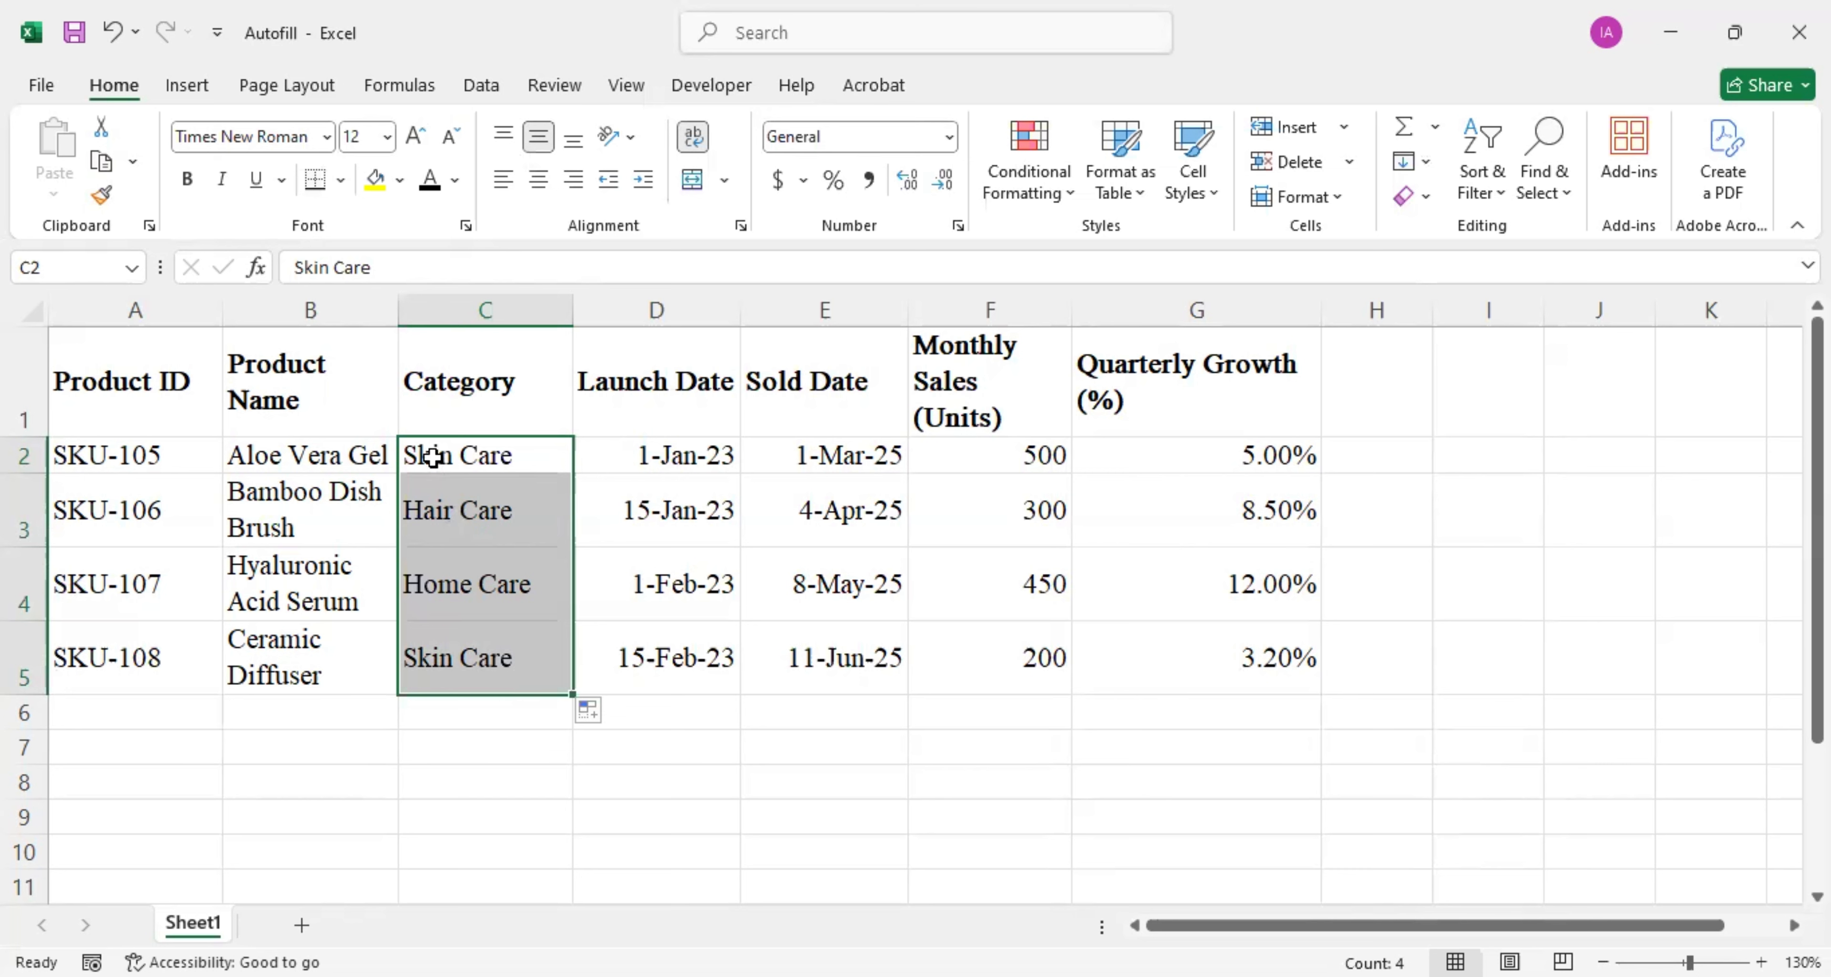
Insert an empty column between Product Name and Category
{"action": "left_click", "coordinate": [470, 307]}
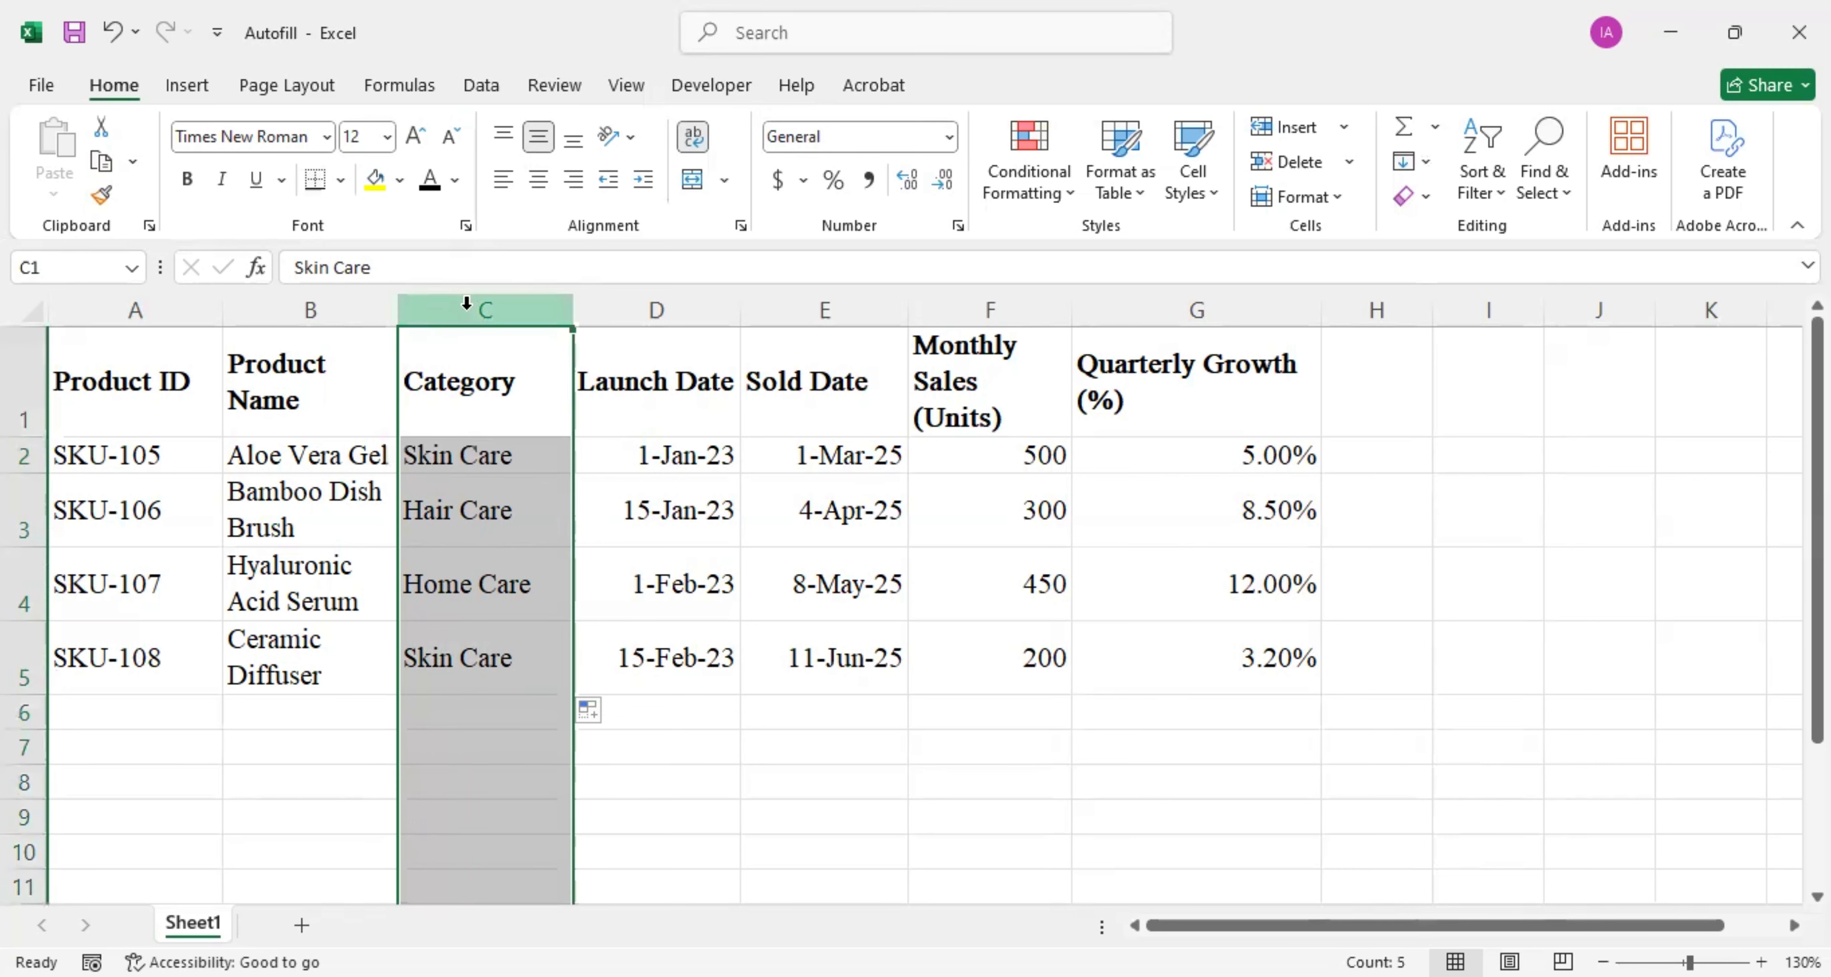
{"action": "right_click", "coordinate": [472, 310]}
{"action": "left_click", "coordinate": [622, 579]}
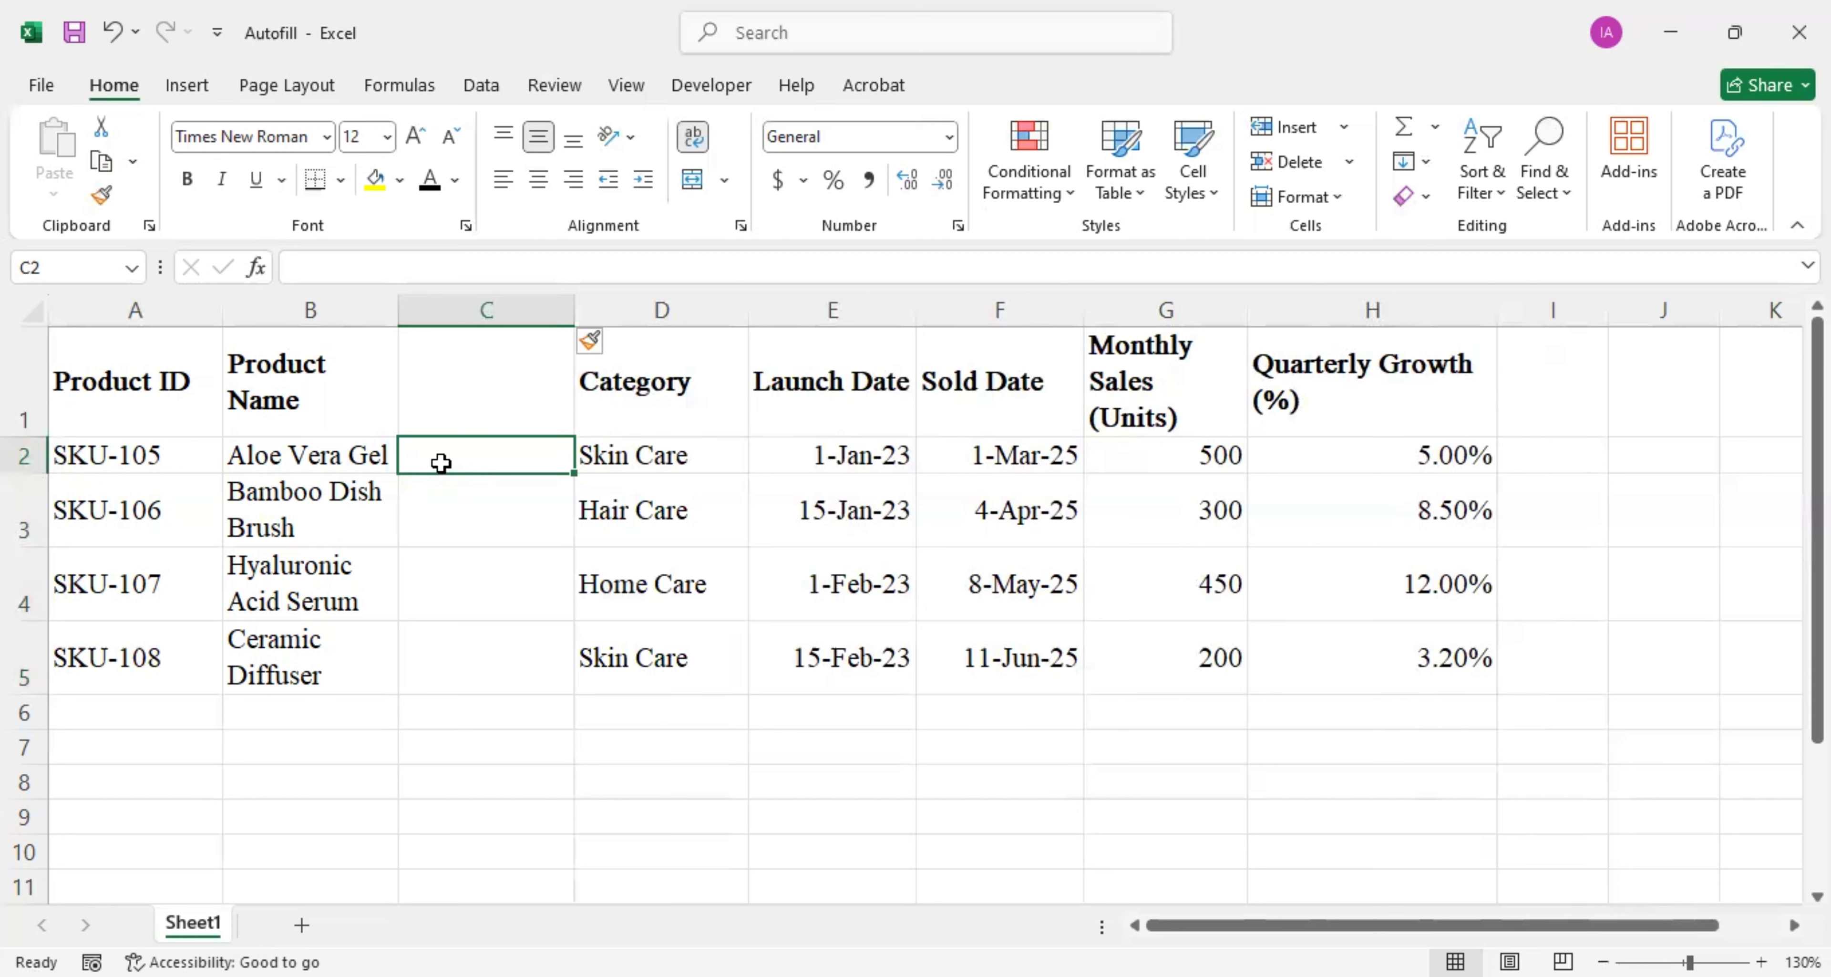
Enter Aloe Vera in C2 and use Flash Fill to extract the shortened product names in the rest of the new column
{"action": "type", "text": "Aloe Vera"}
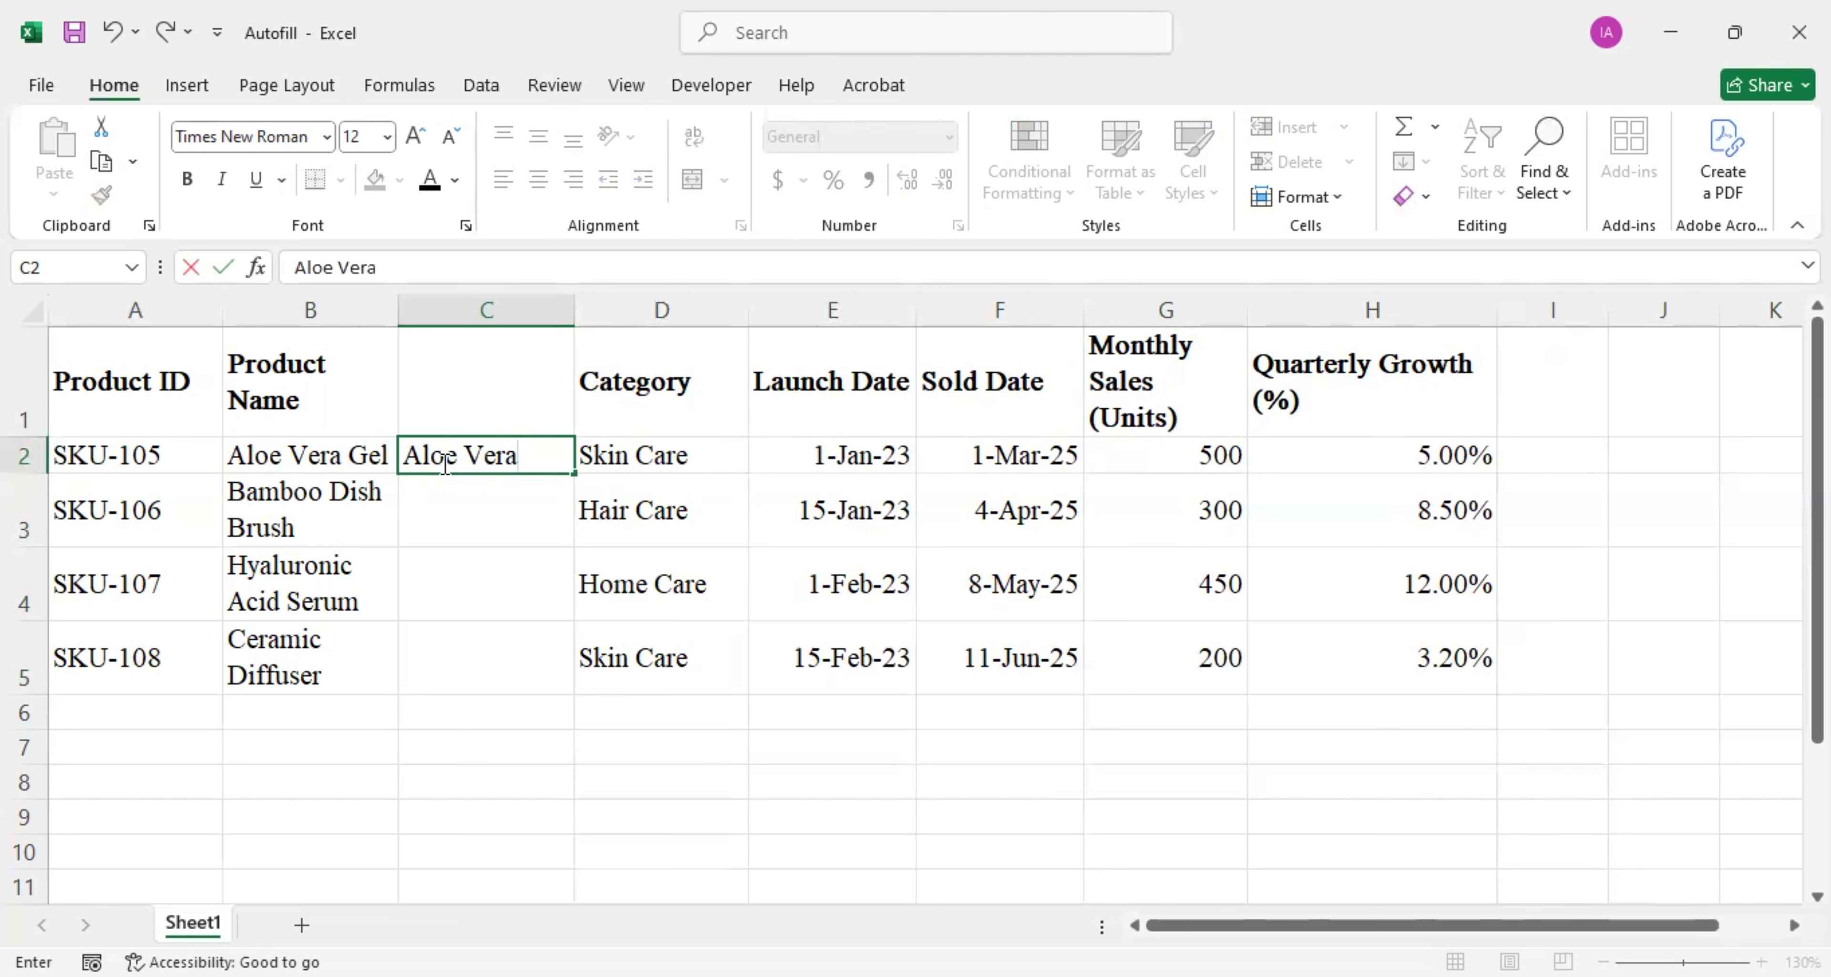
{"action": "key", "text": "Return"}
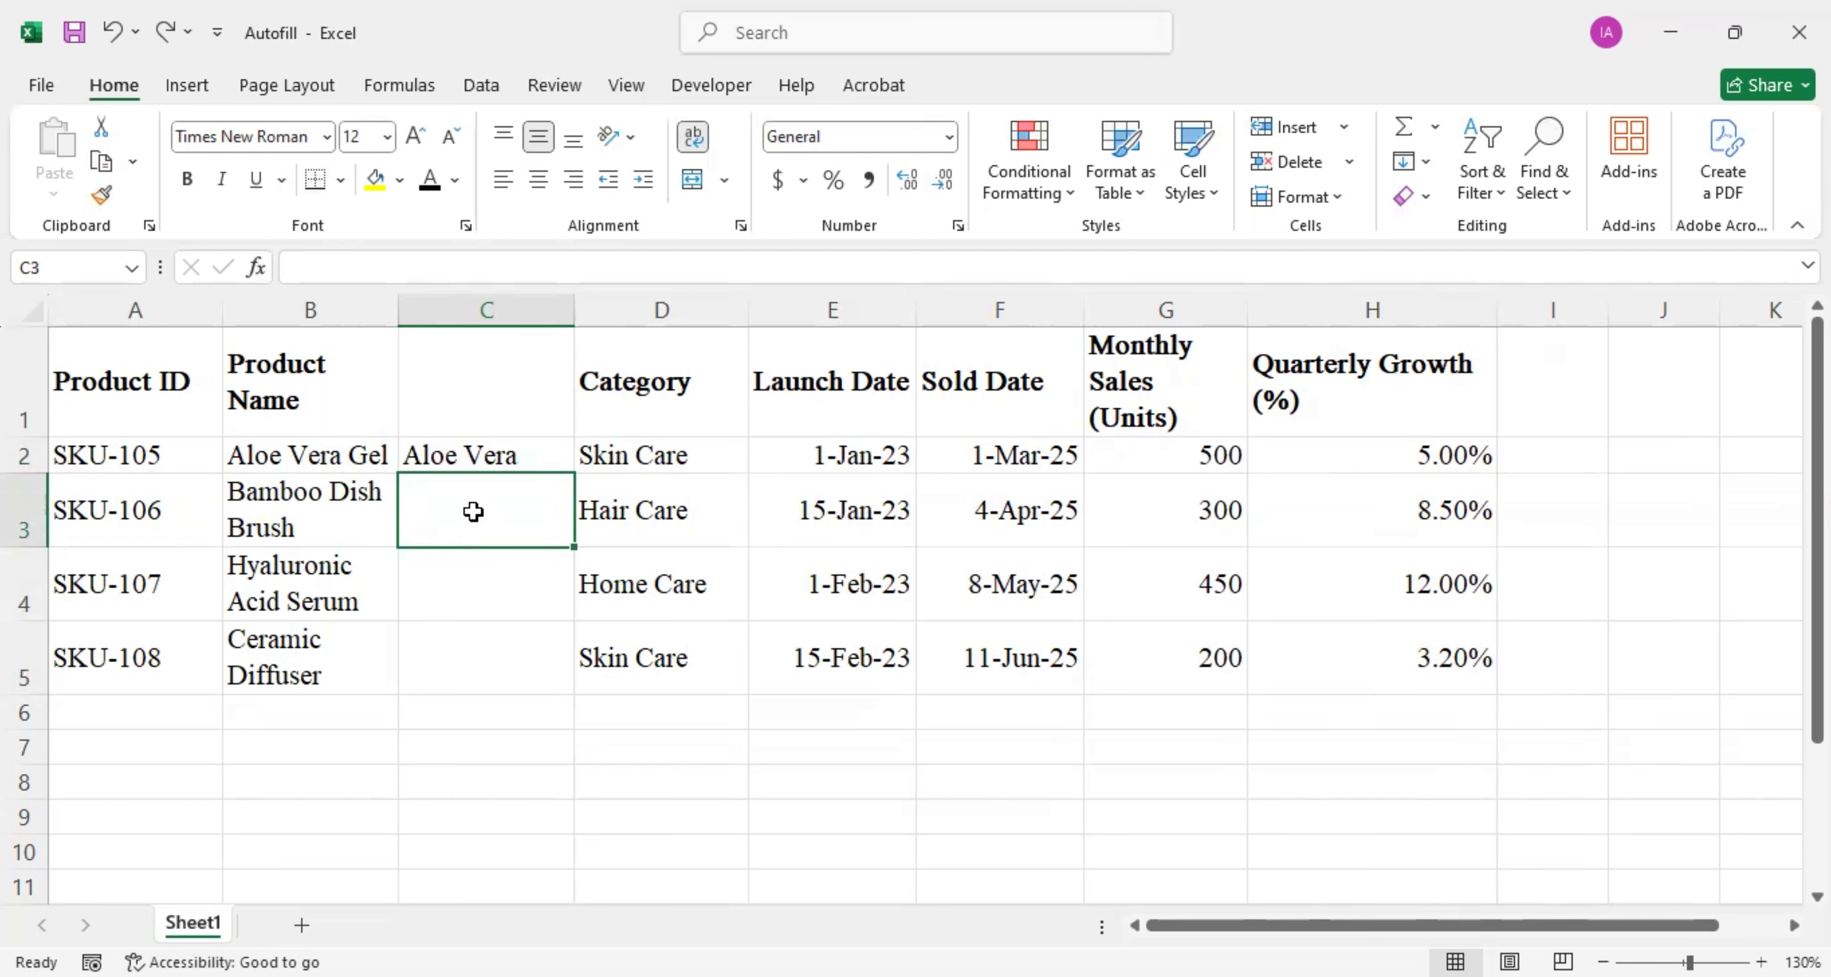
{"action": "key", "text": "ctrl+e"}
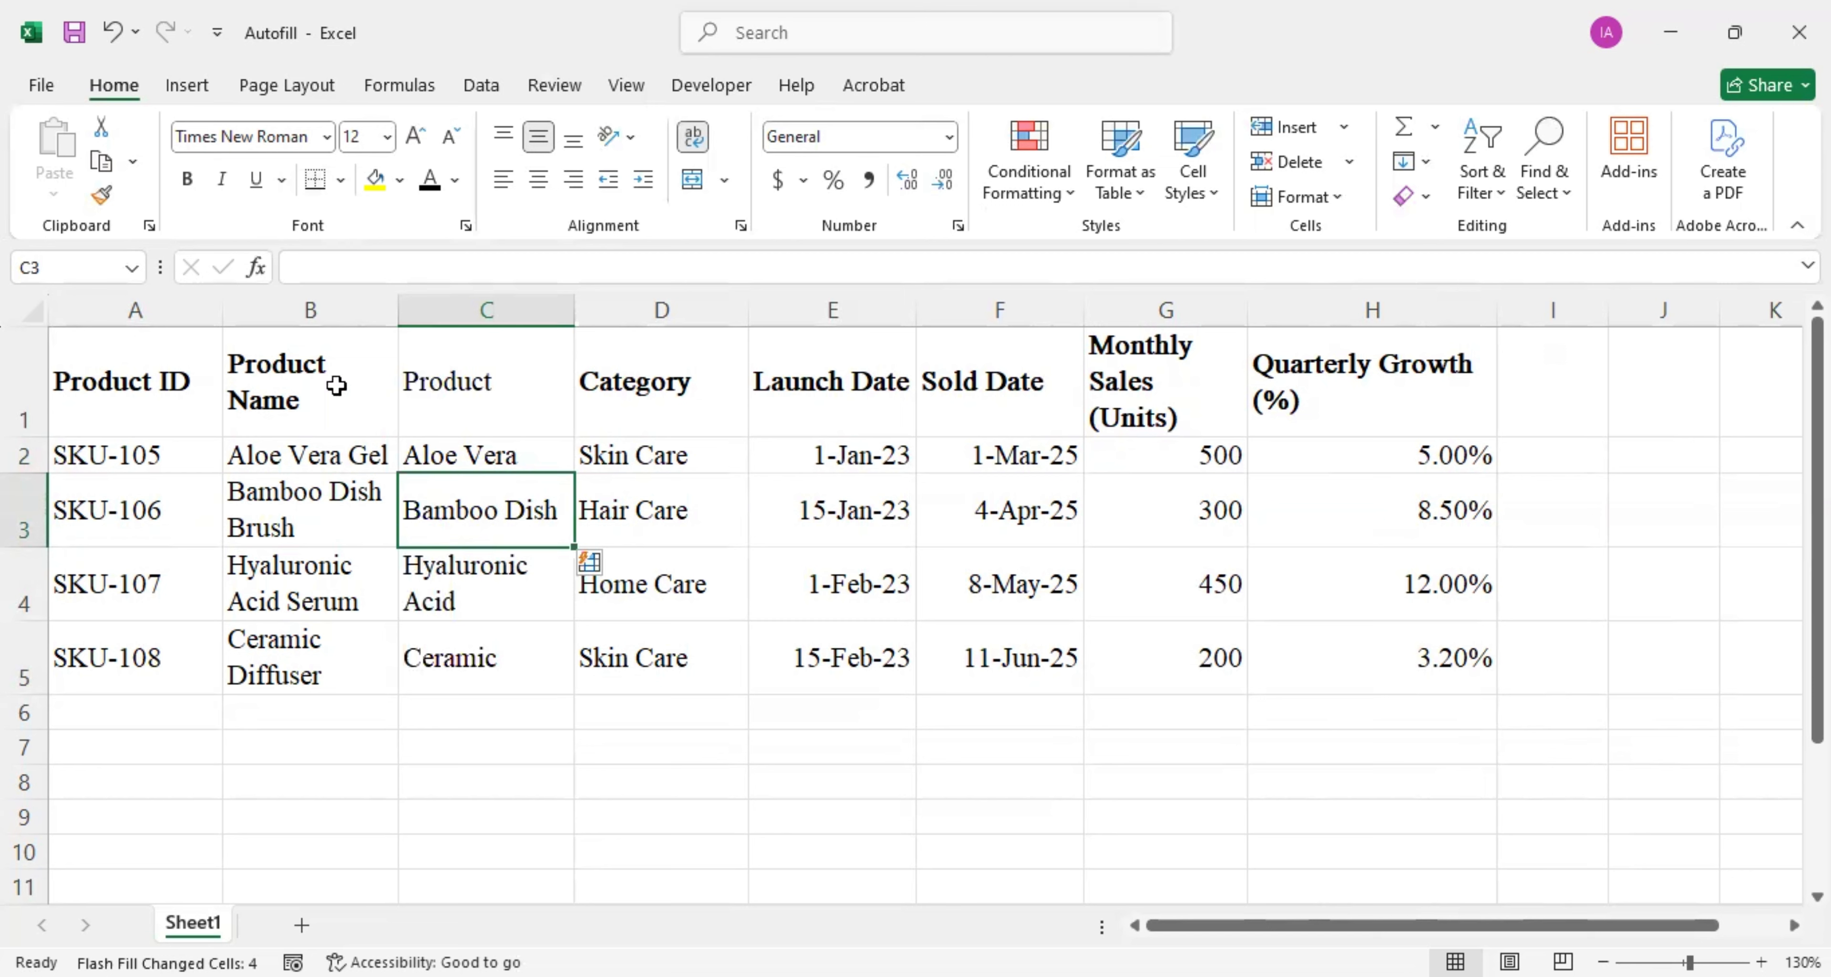
{"action": "left_click_drag", "start_coordinate": [474, 359], "coordinate": [453, 659]}
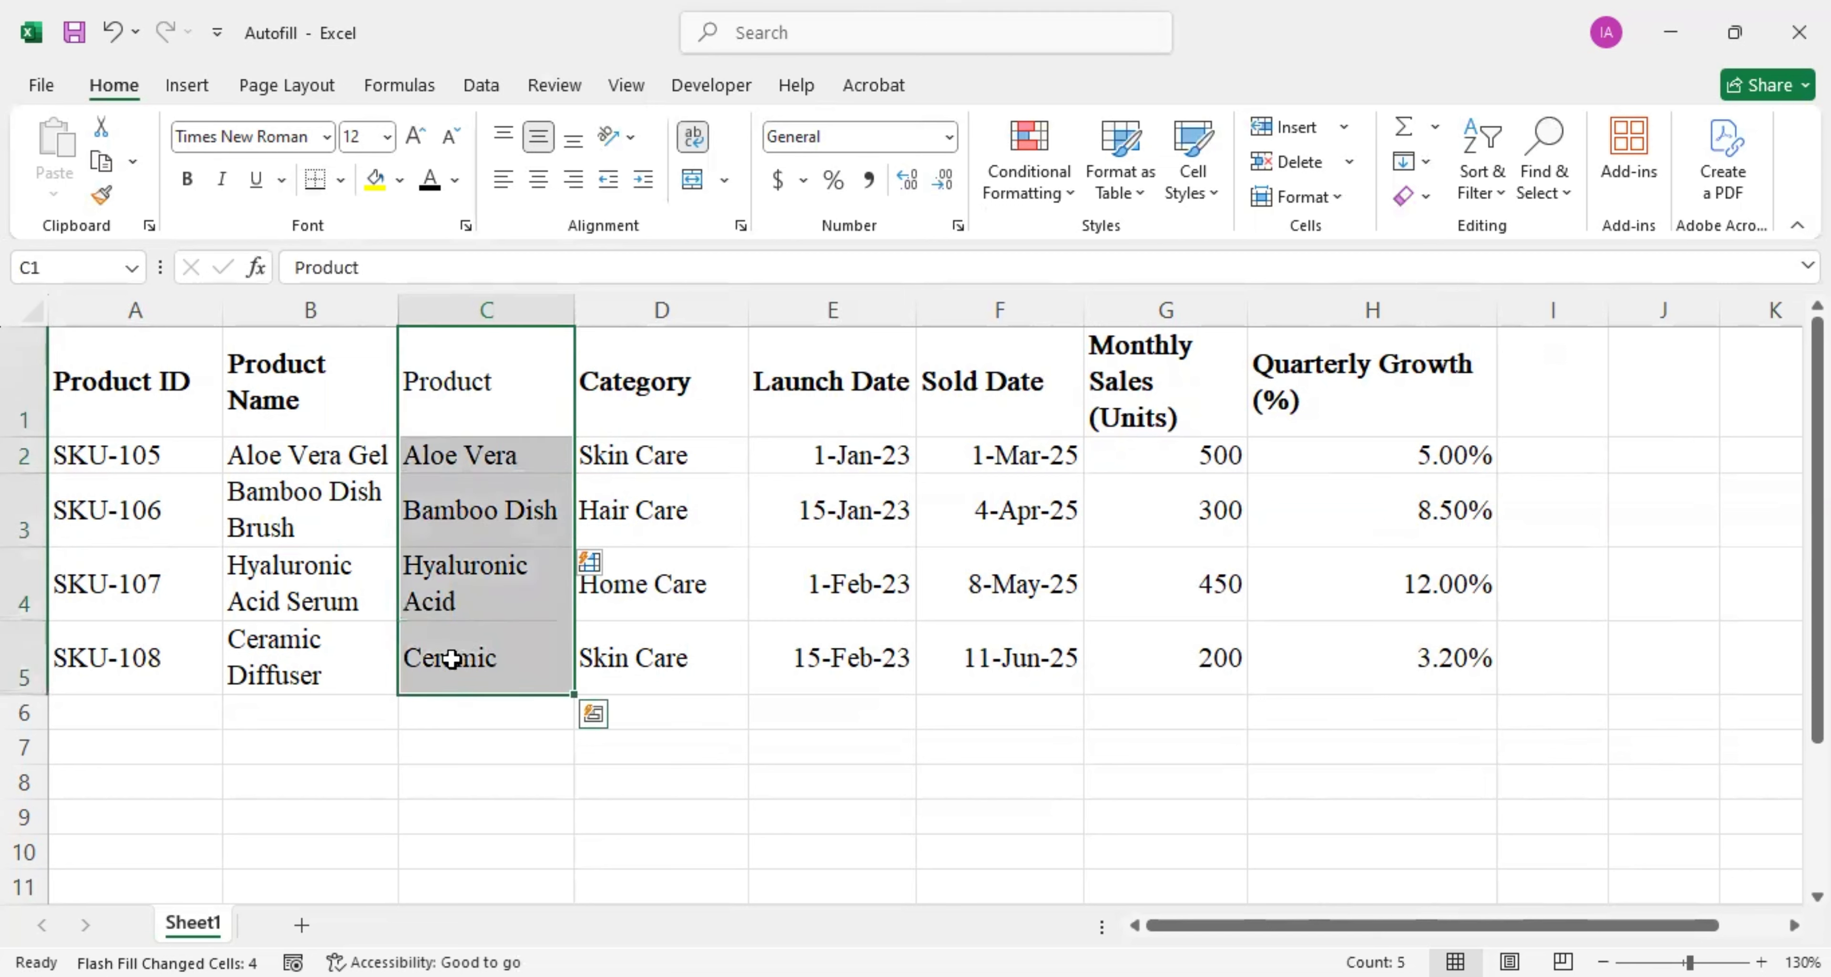
{"action": "left_click", "coordinate": [452, 660]}
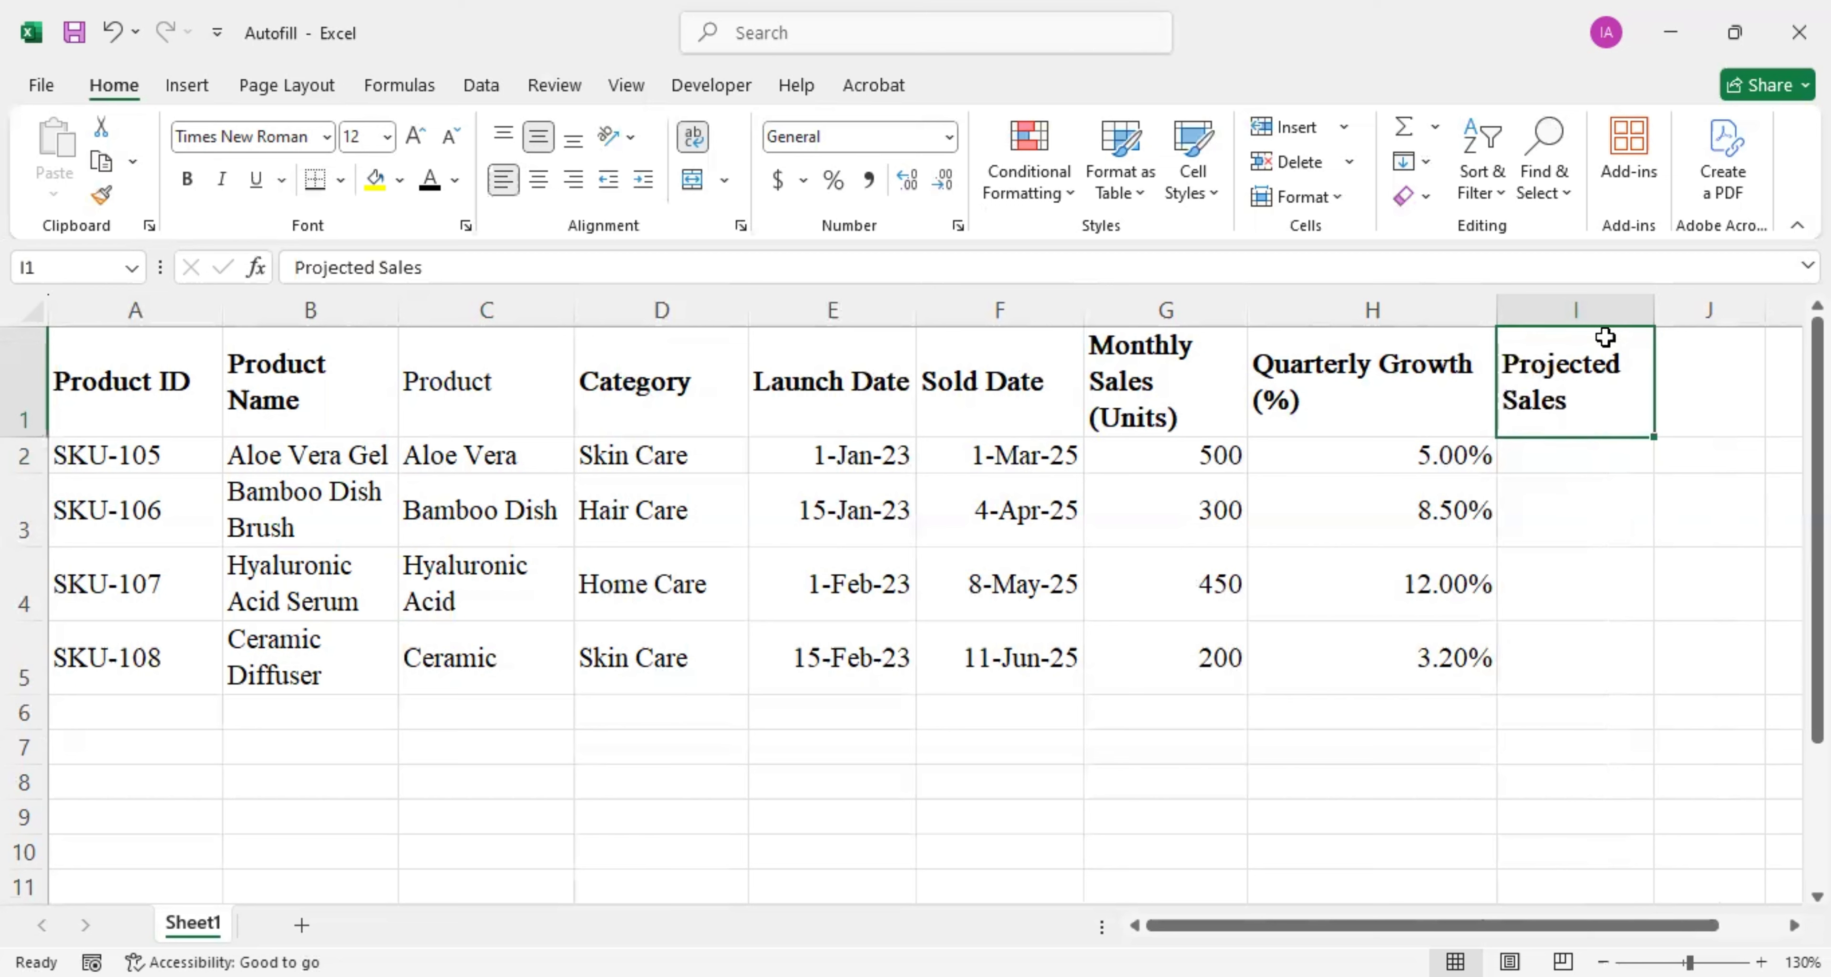
Enter the formula =G2*H2 in the first Projected Sales cell, I2, and autofill it down to I5
{"action": "left_click", "coordinate": [1540, 458]}
{"action": "type", "text": "="}
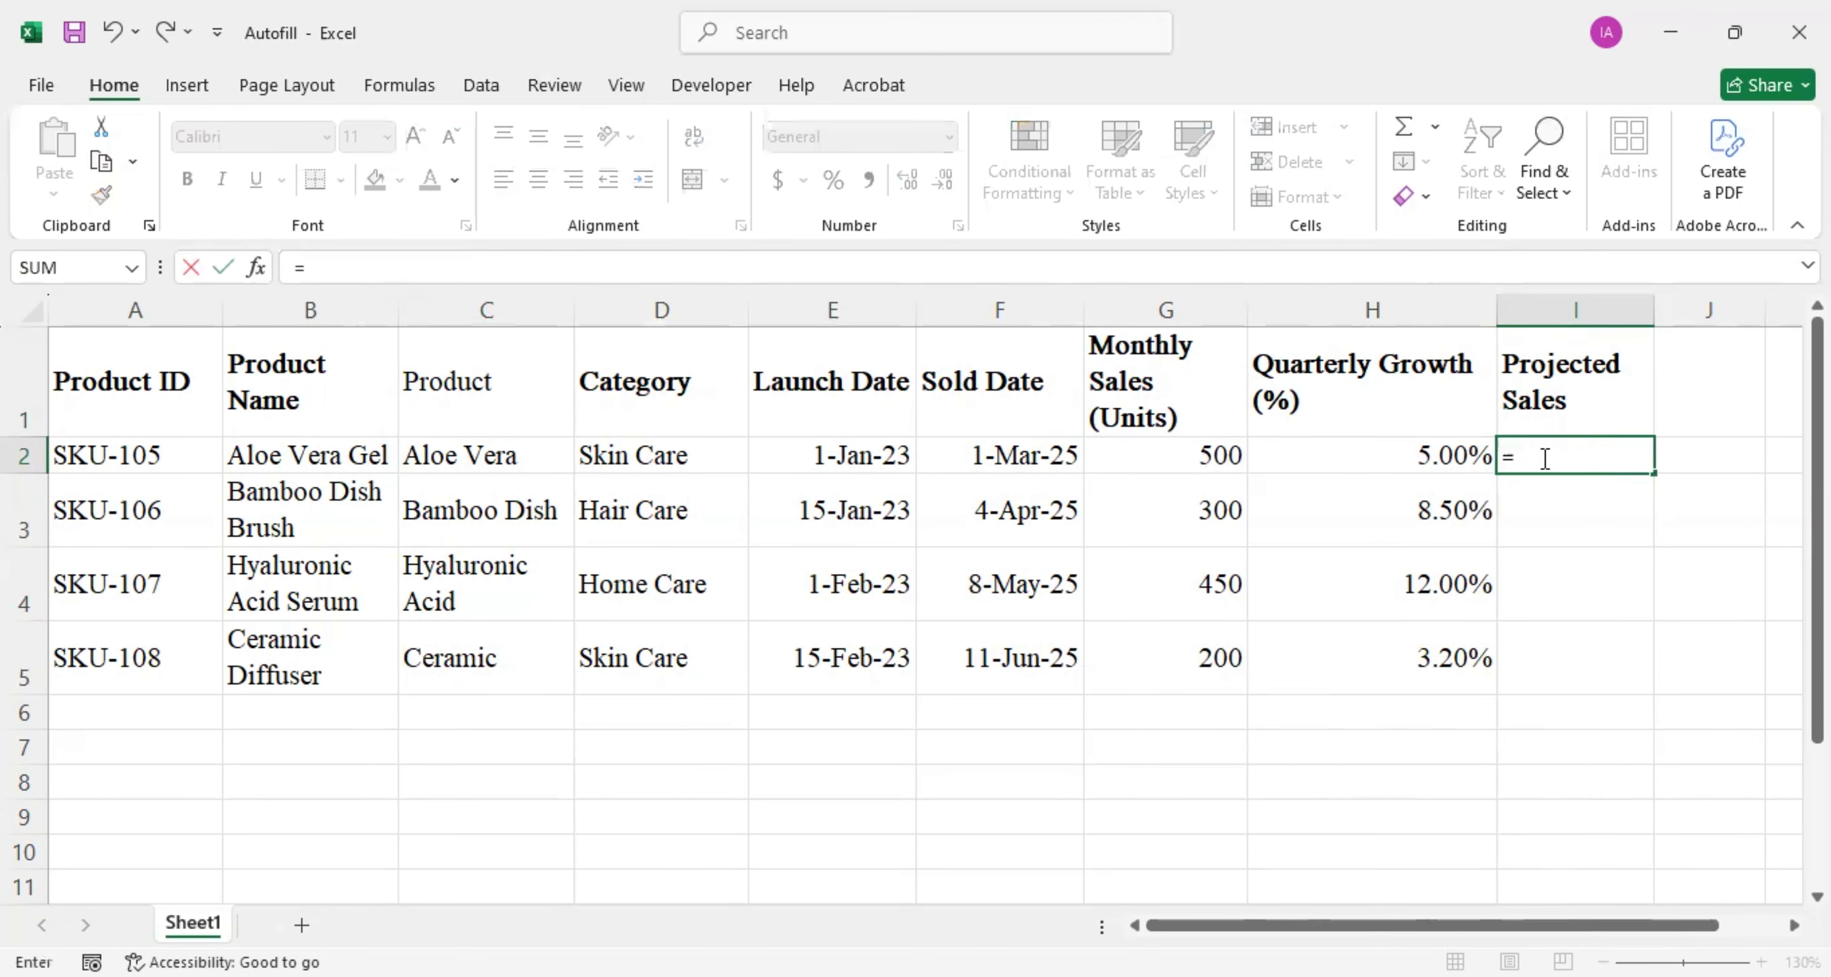
{"action": "left_click", "coordinate": [1173, 457]}
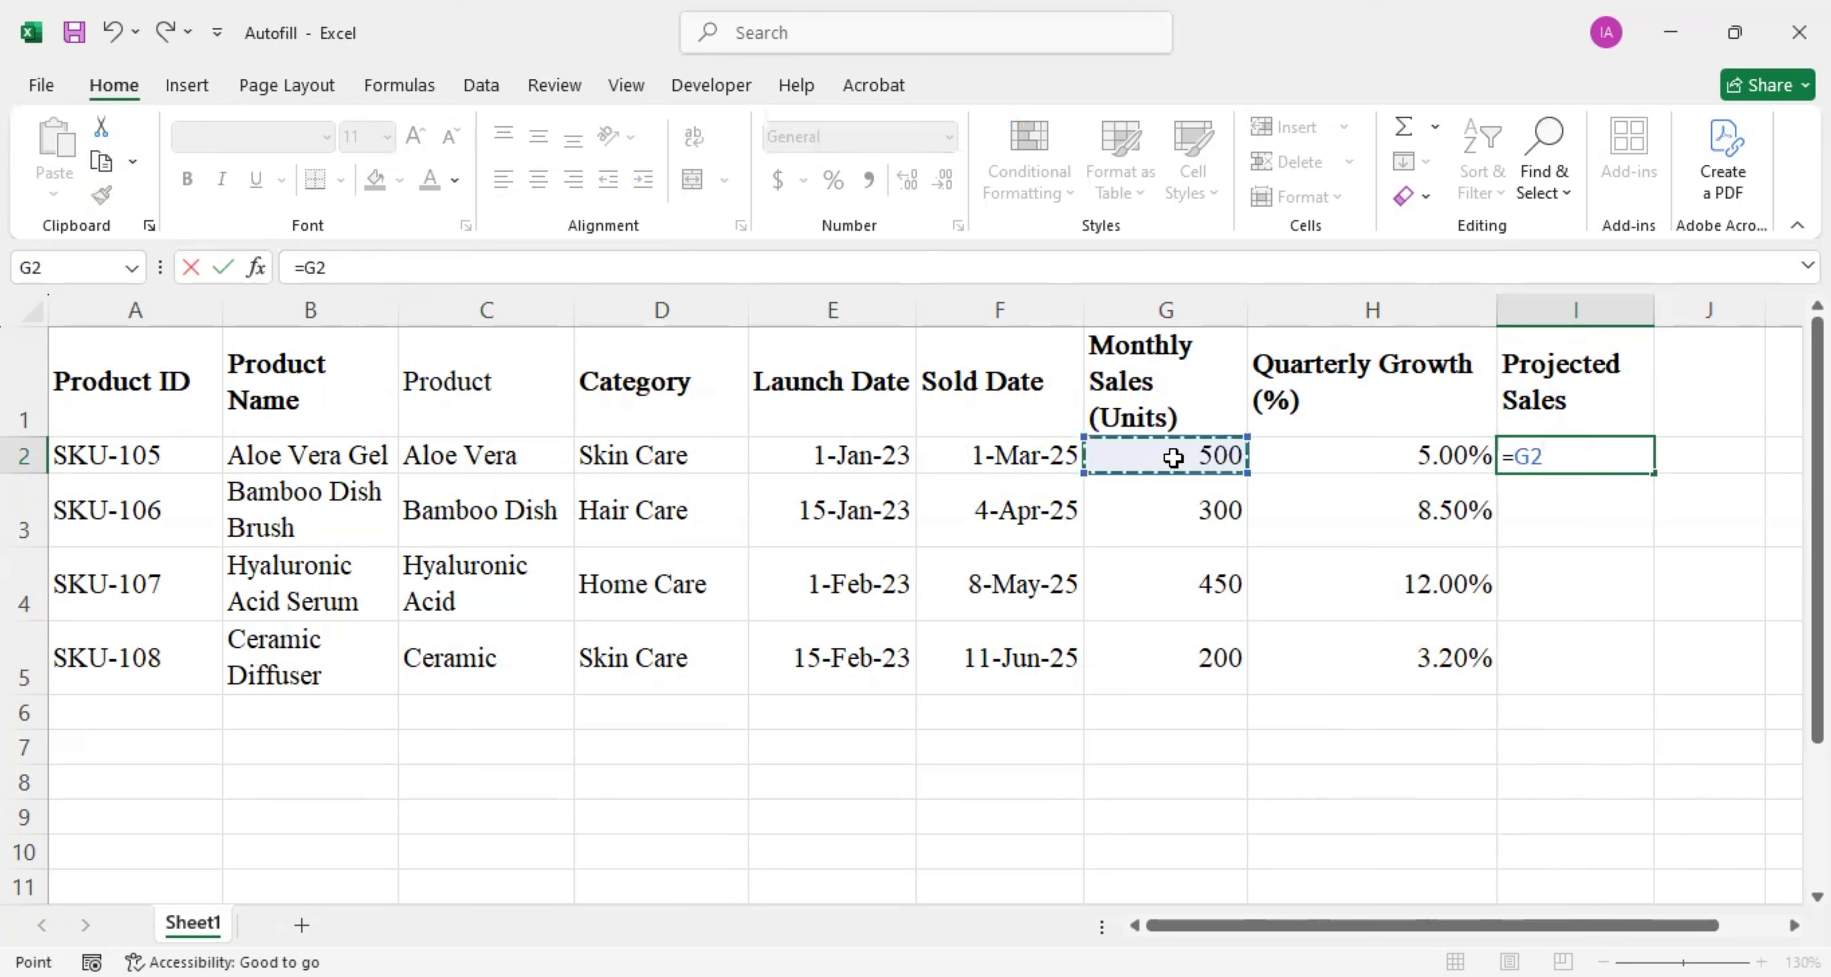
{"action": "type", "text": "*"}
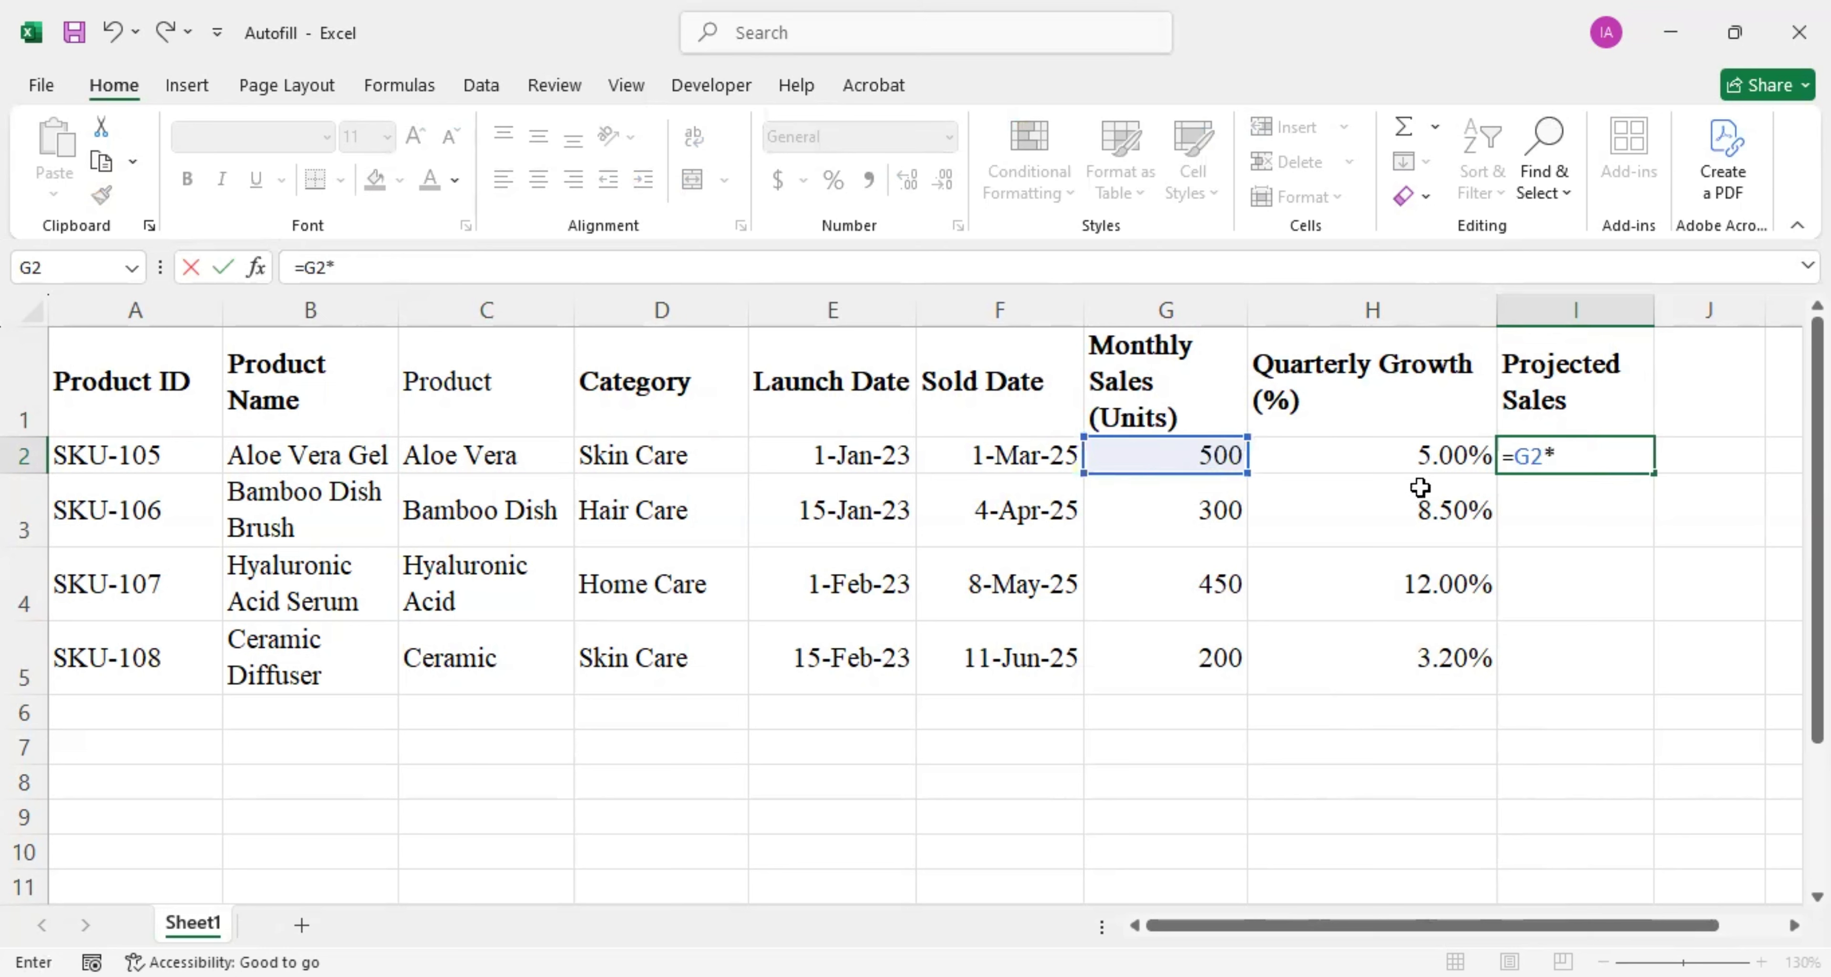
{"action": "left_click", "coordinate": [1451, 458]}
{"action": "key", "text": "Return"}
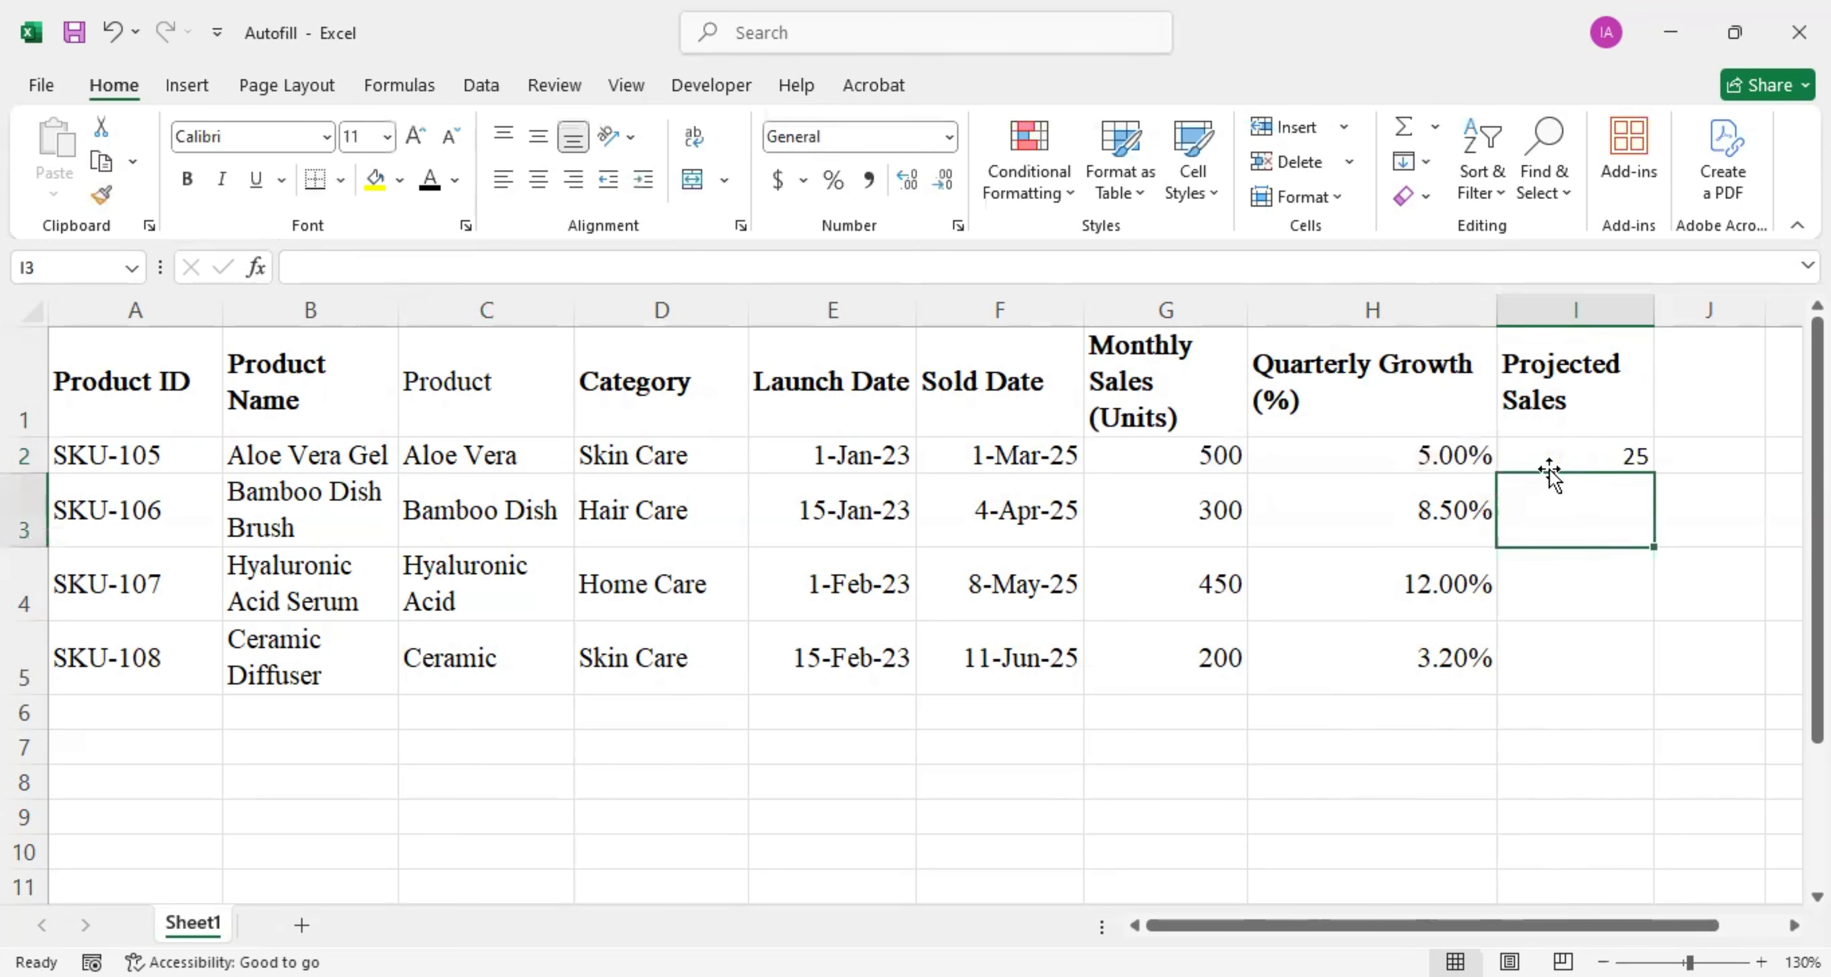
{"action": "left_click", "coordinate": [1545, 466]}
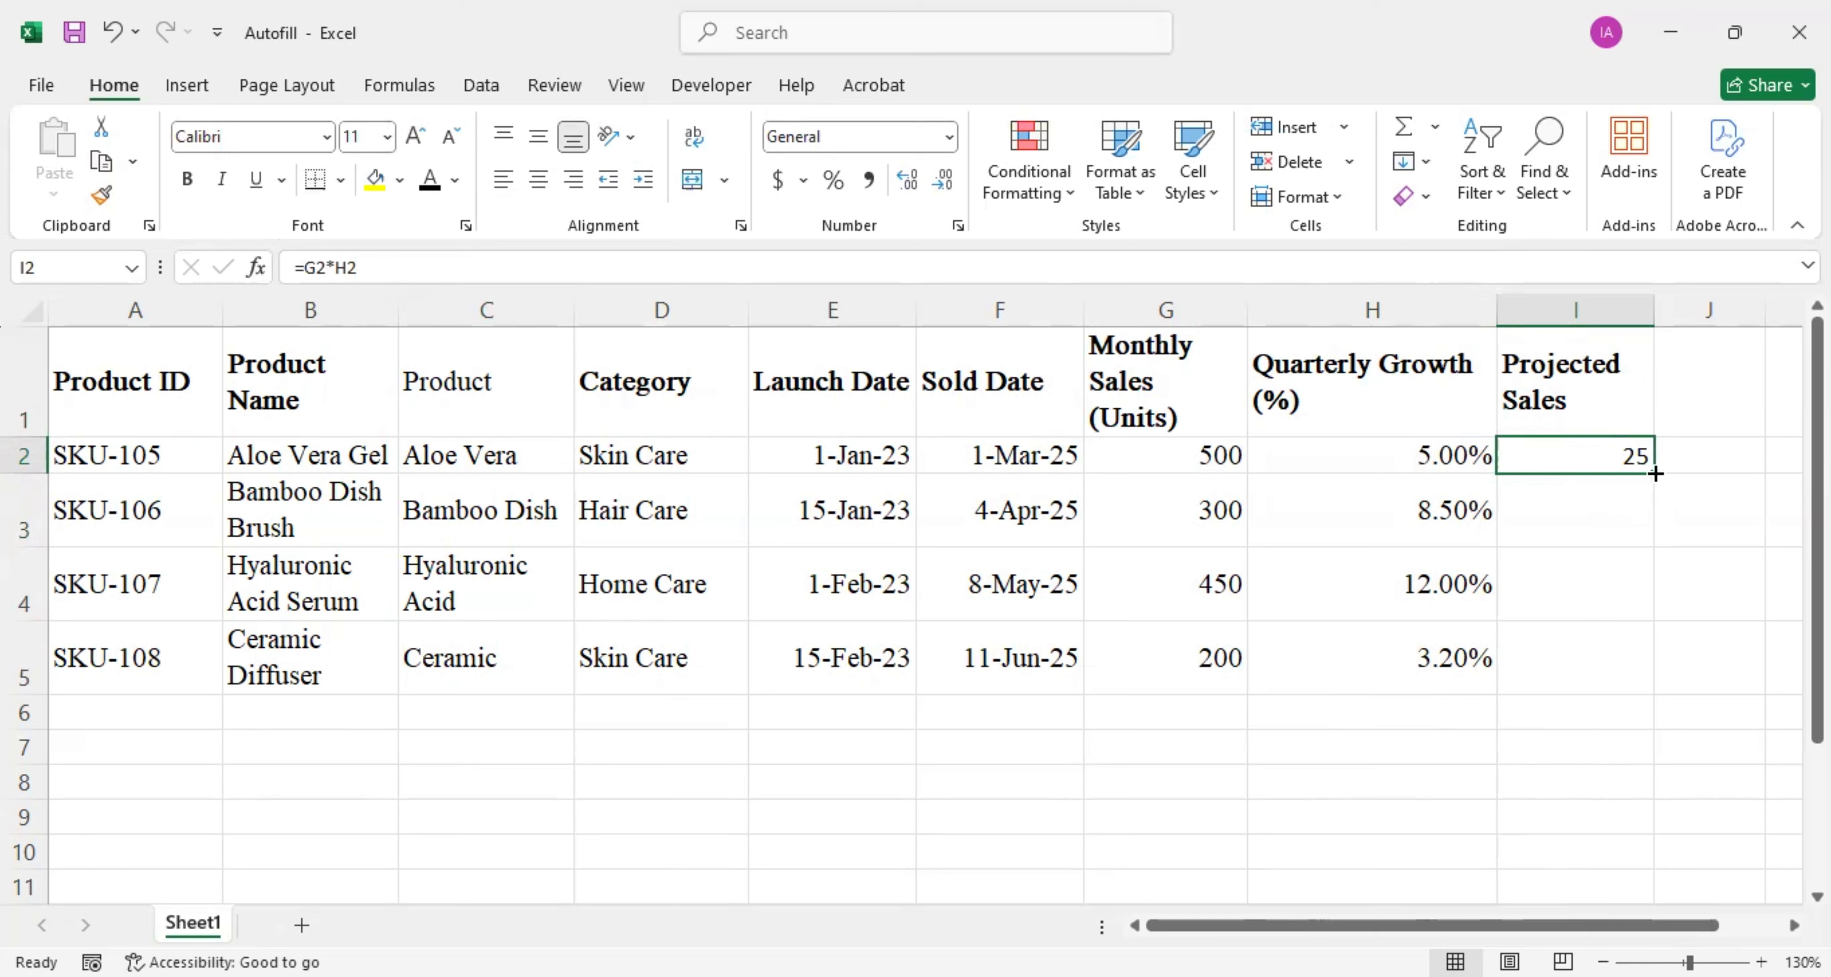
{"action": "left_click_drag", "start_coordinate": [1656, 473], "coordinate": [1640, 668]}
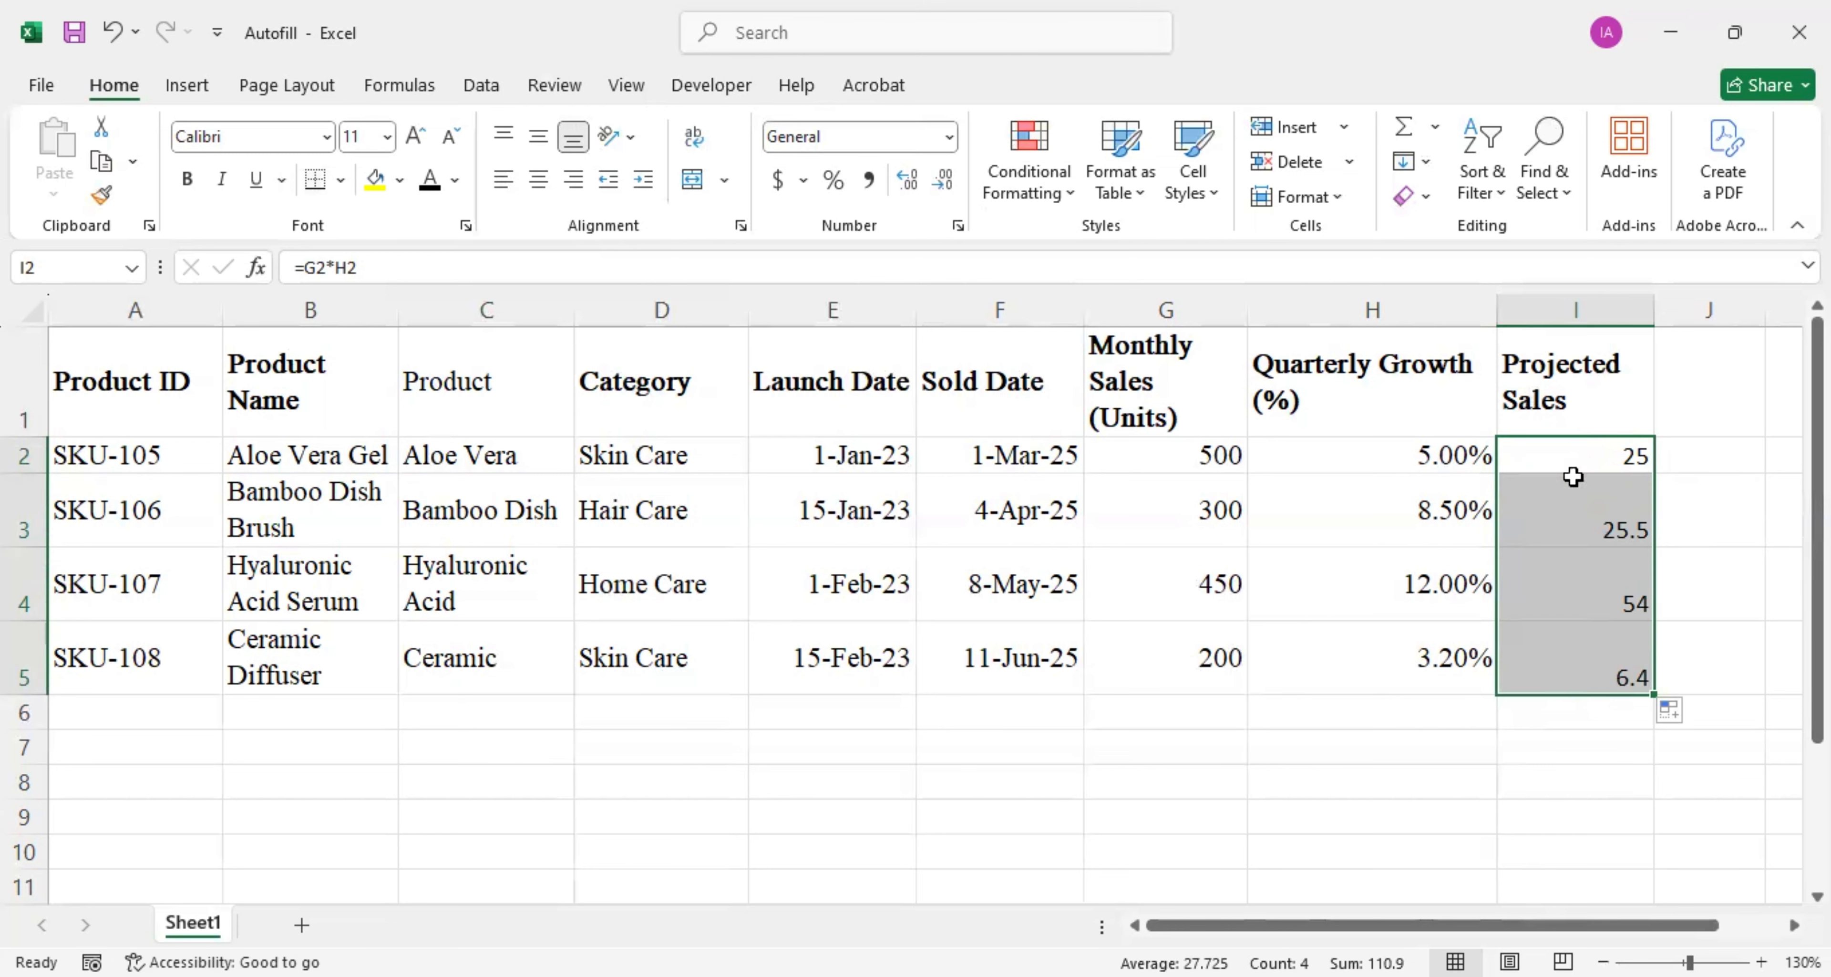
Inspect the Projected Sales formulas in I2 through I5 to see how their cell references adjust row by row
{"action": "double_click", "coordinate": [1579, 463]}
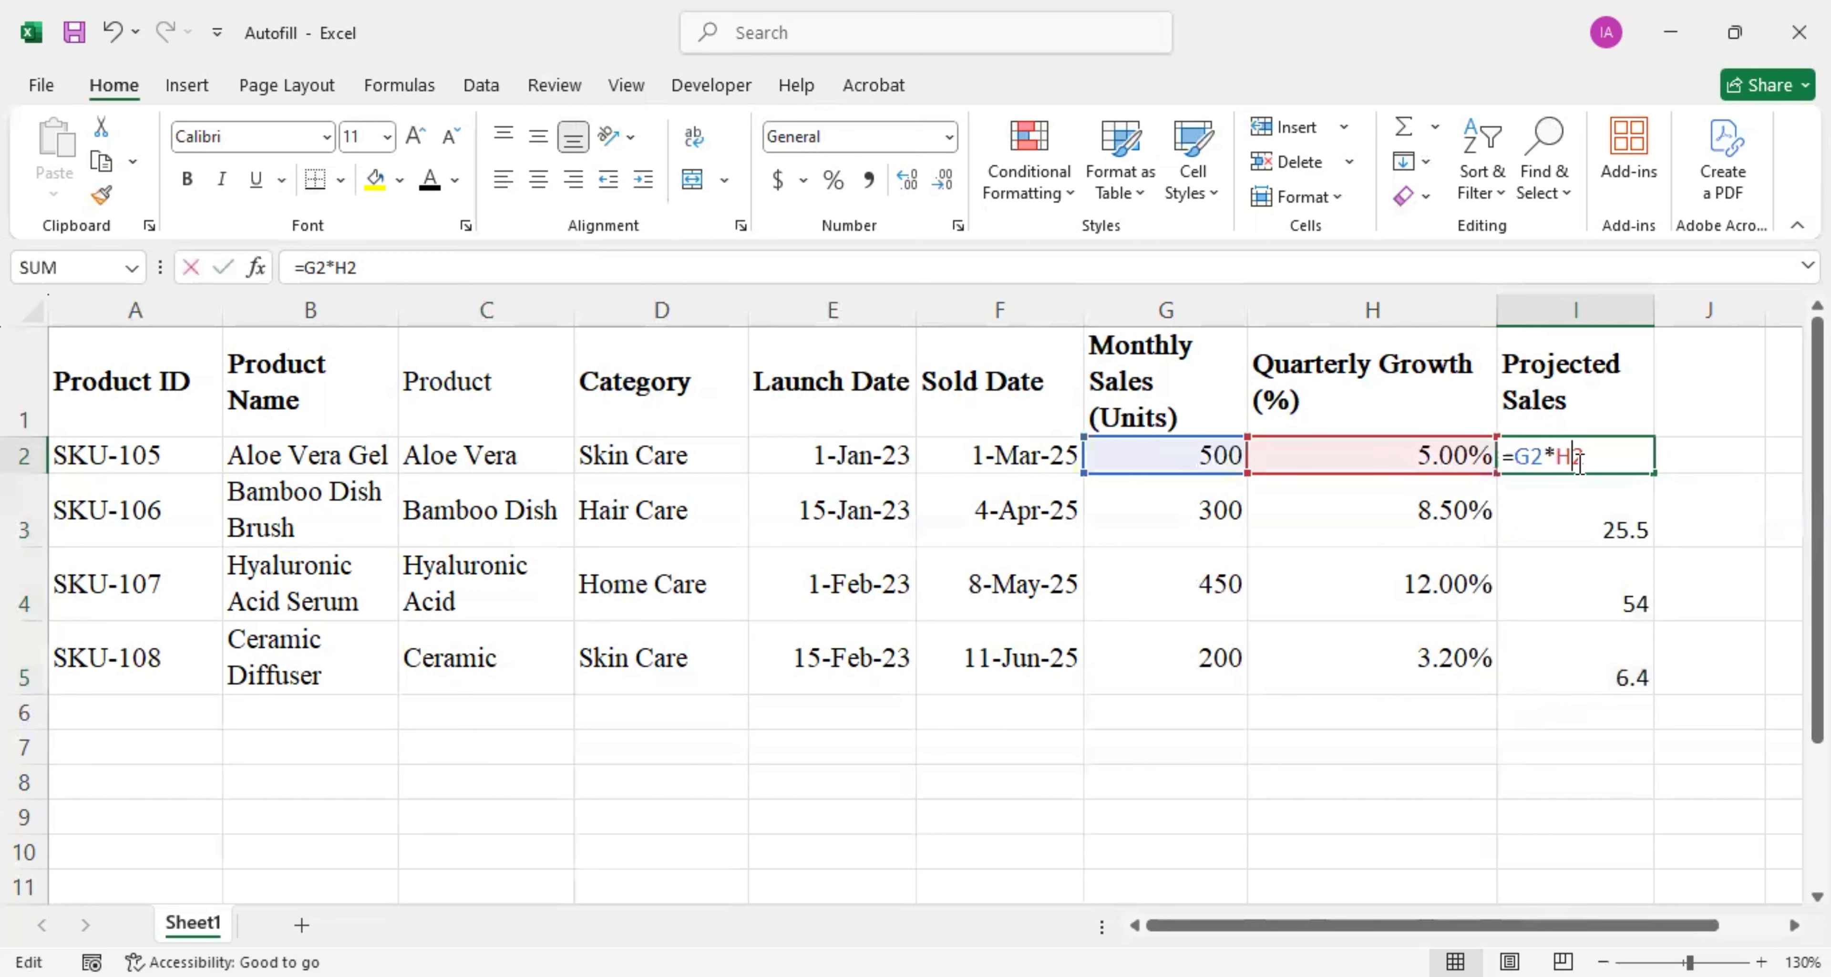
{"action": "left_click", "coordinate": [1578, 518]}
{"action": "double_click", "coordinate": [1577, 518]}
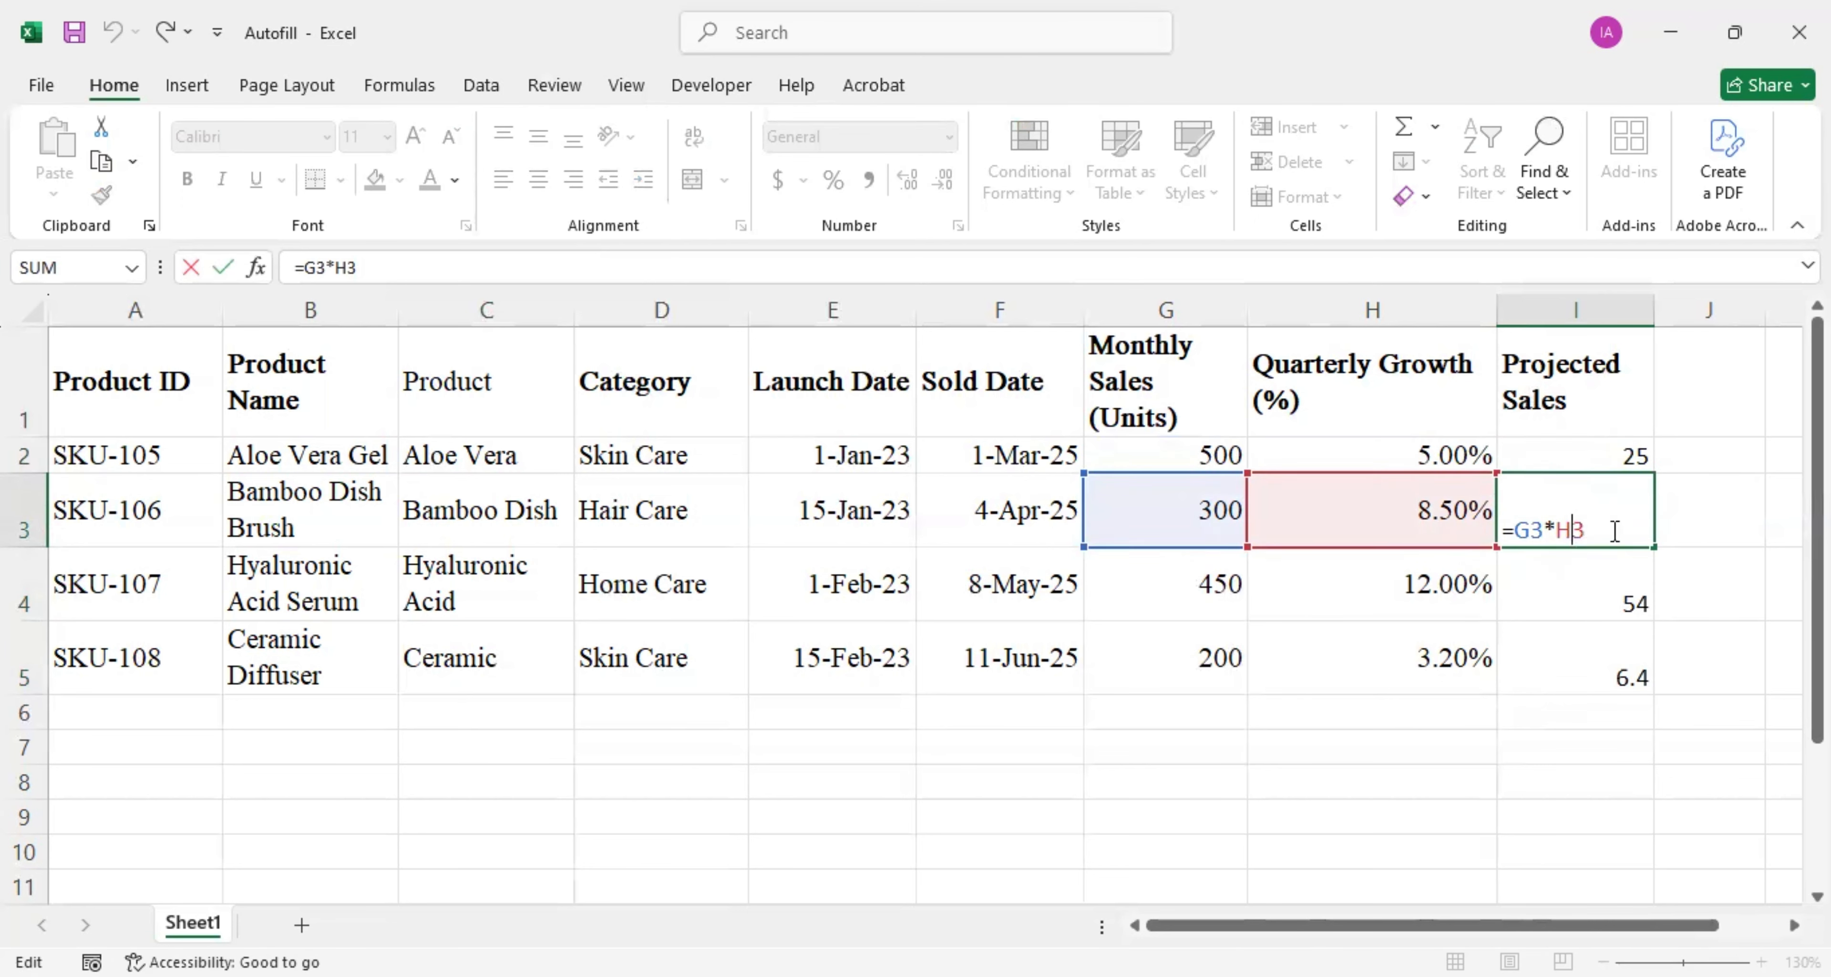
{"action": "double_click", "coordinate": [1545, 584]}
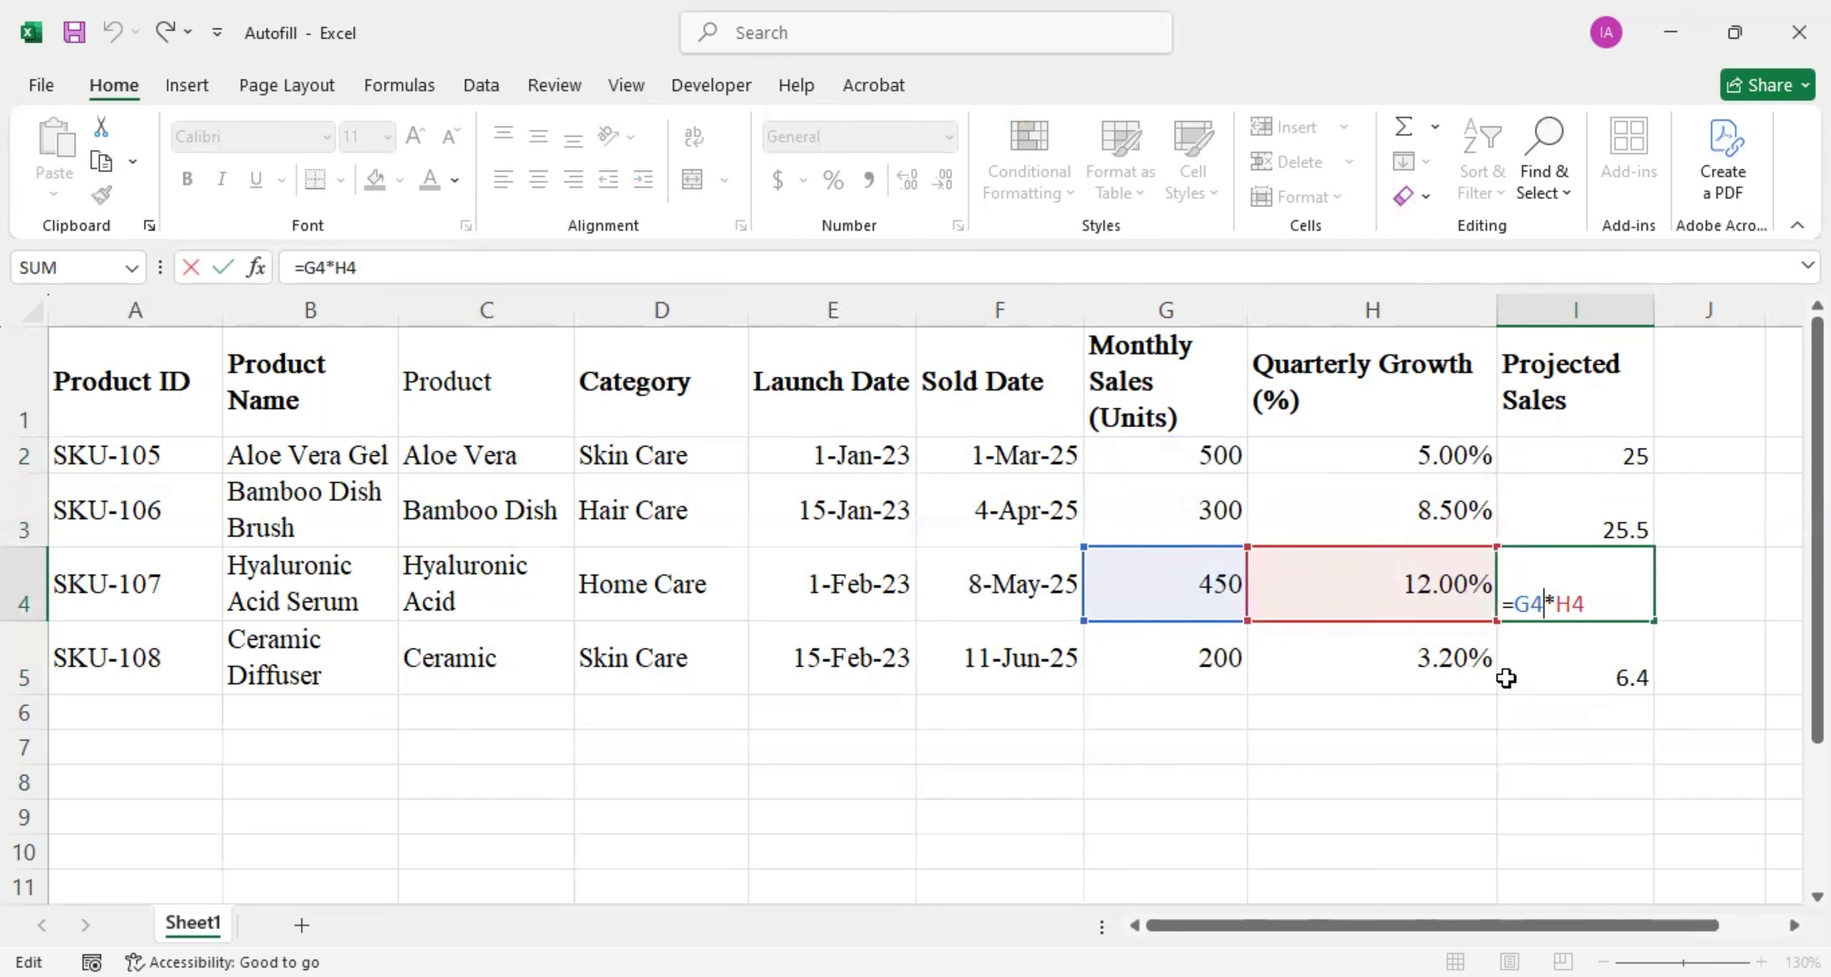
{"action": "left_click", "coordinate": [1565, 677]}
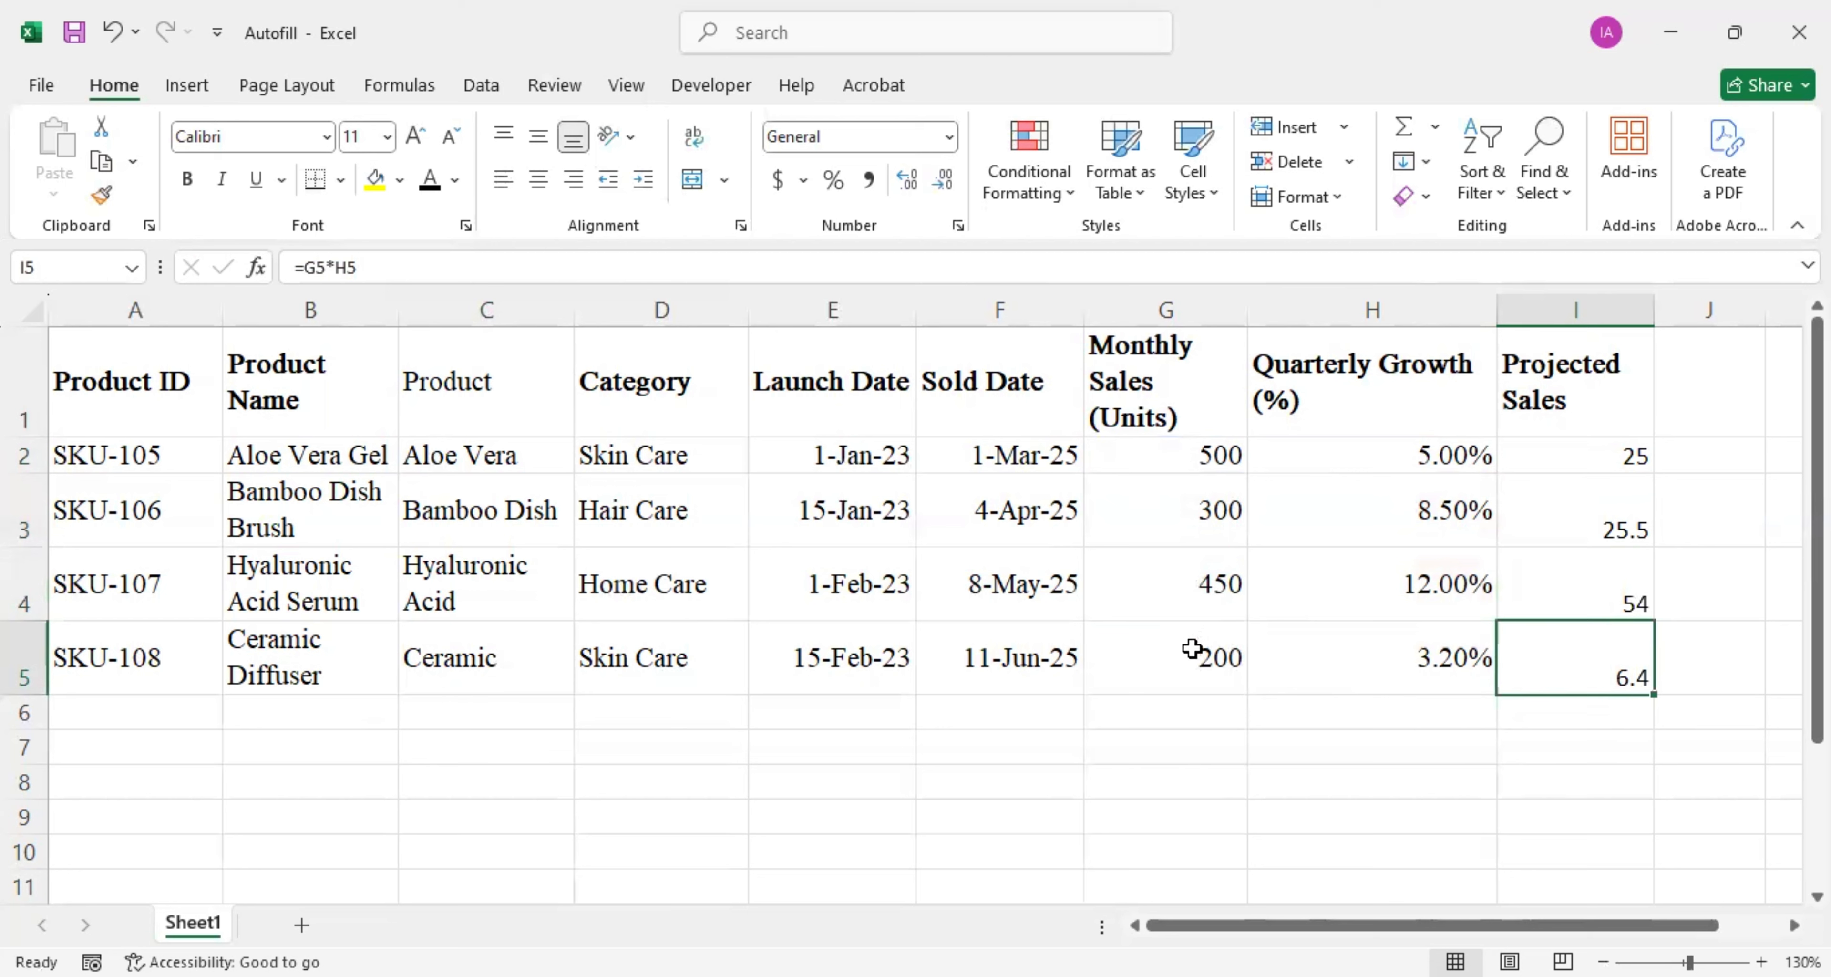
Enter a fixed growth rate of 25% in cell H7, below the Quarterly Growth column
{"action": "left_click", "coordinate": [1342, 739]}
{"action": "type", "text": "25%"}
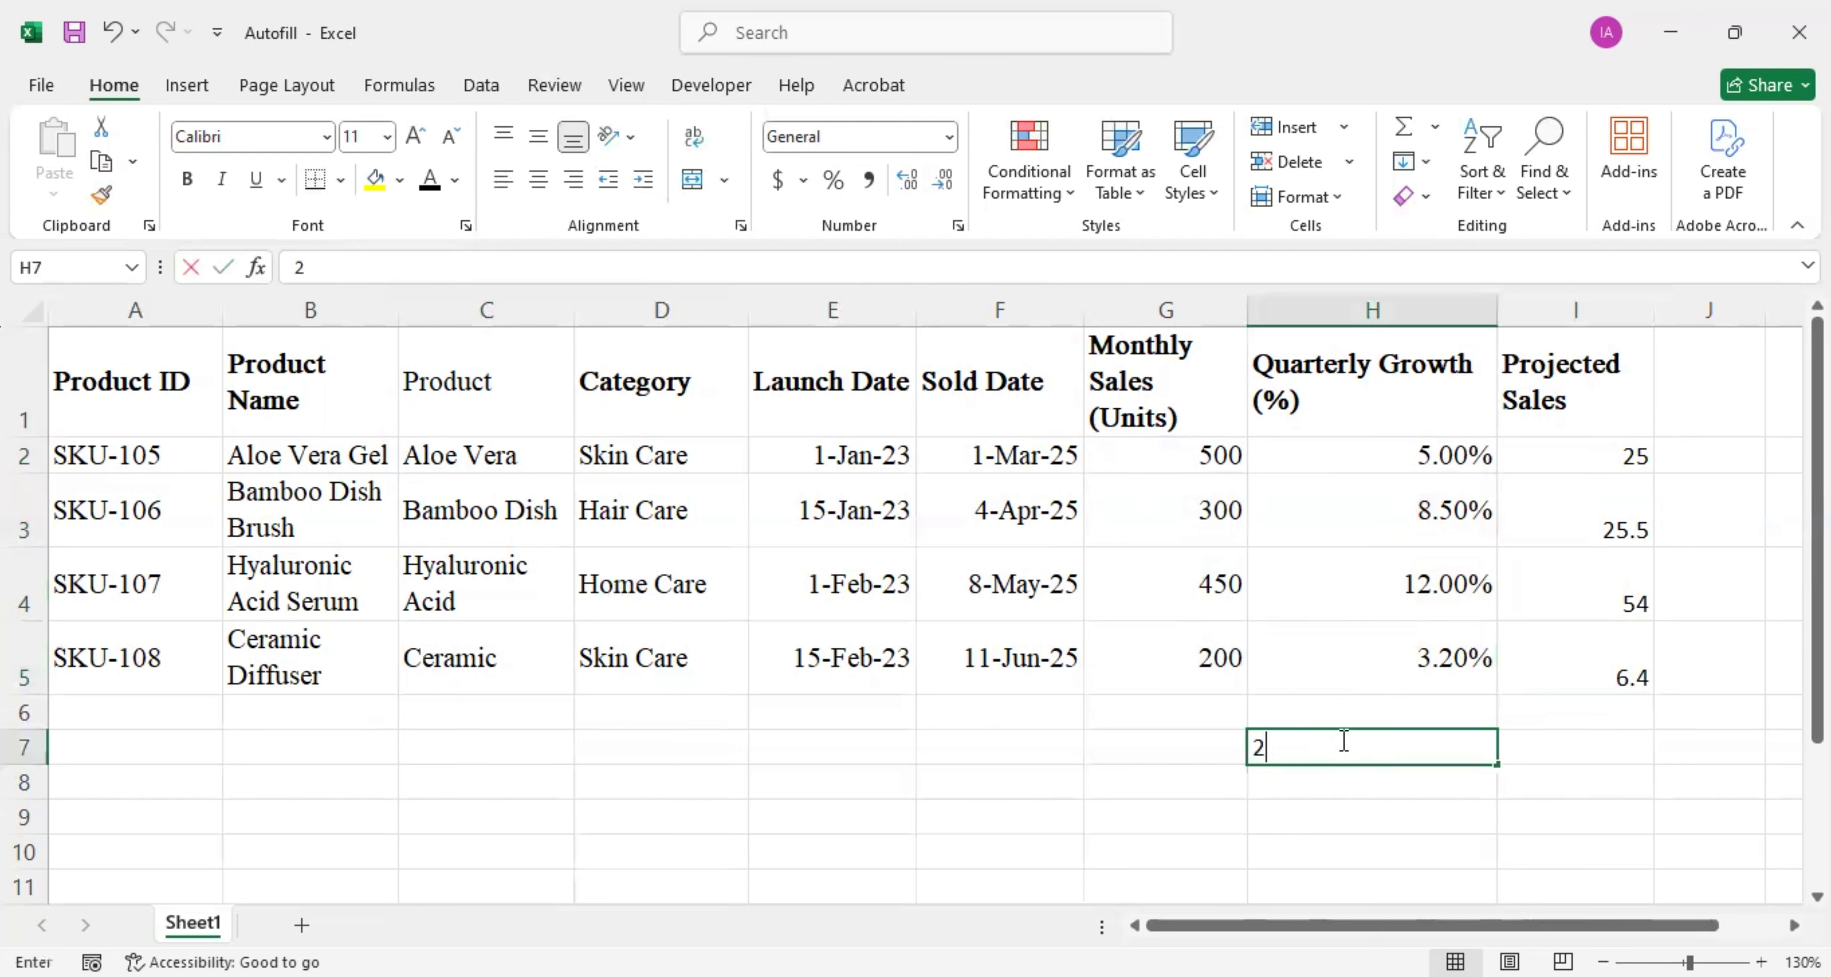
{"action": "key", "text": "ctrl+Return"}
Change the Projected Sales formula in I2 to =G2*$H$7, with an absolute reference to the fixed rate
{"action": "double_click", "coordinate": [1618, 450]}
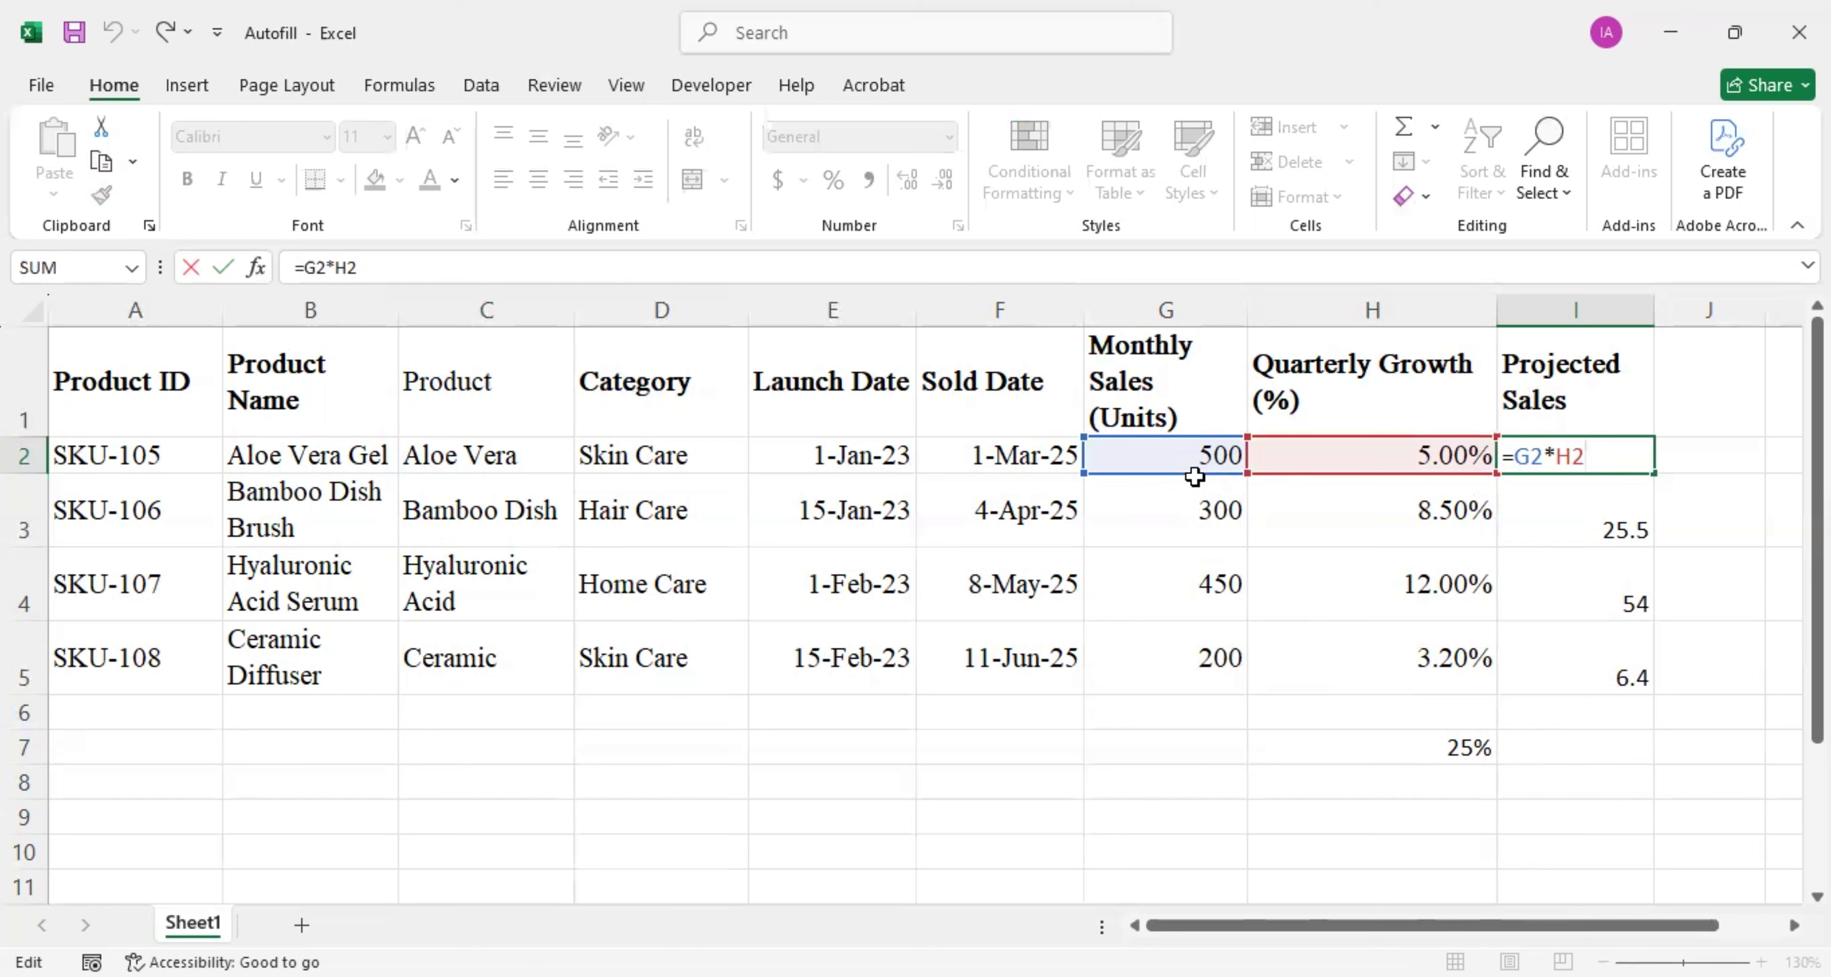
{"action": "key", "text": "BackSpace"}
{"action": "key", "text": "BackSpace"}
{"action": "left_click", "coordinate": [1436, 745]}
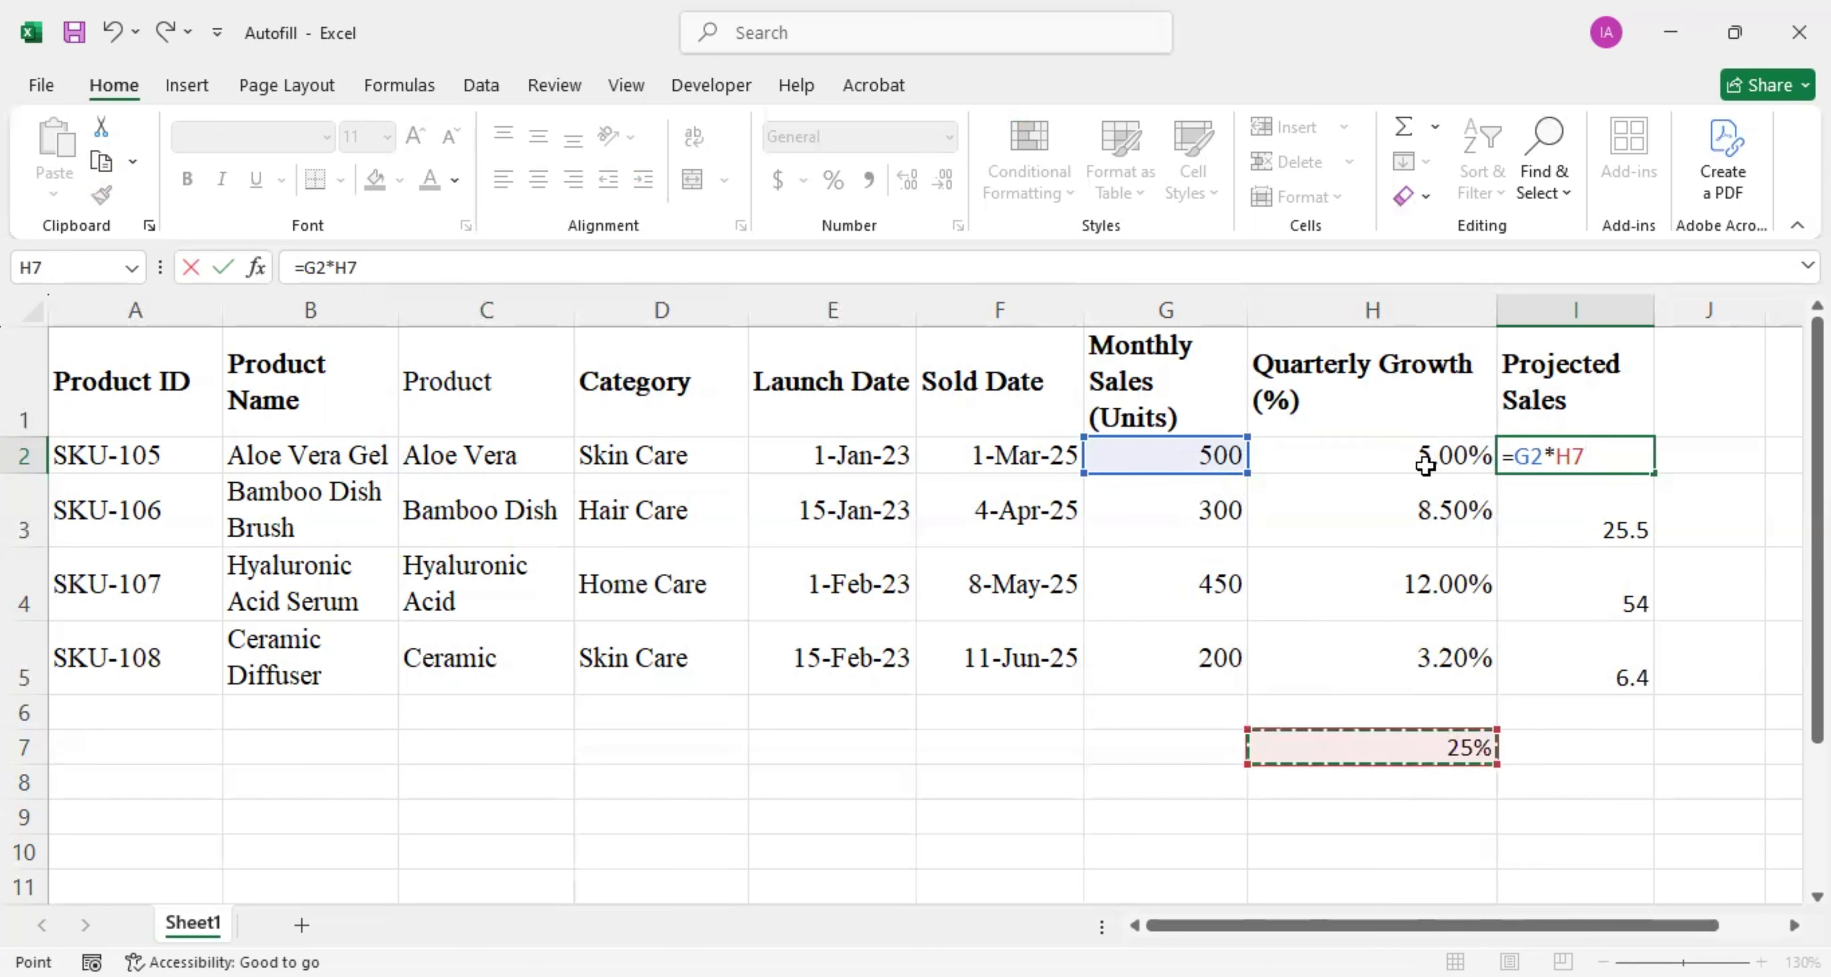
{"action": "left_click", "coordinate": [1569, 456]}
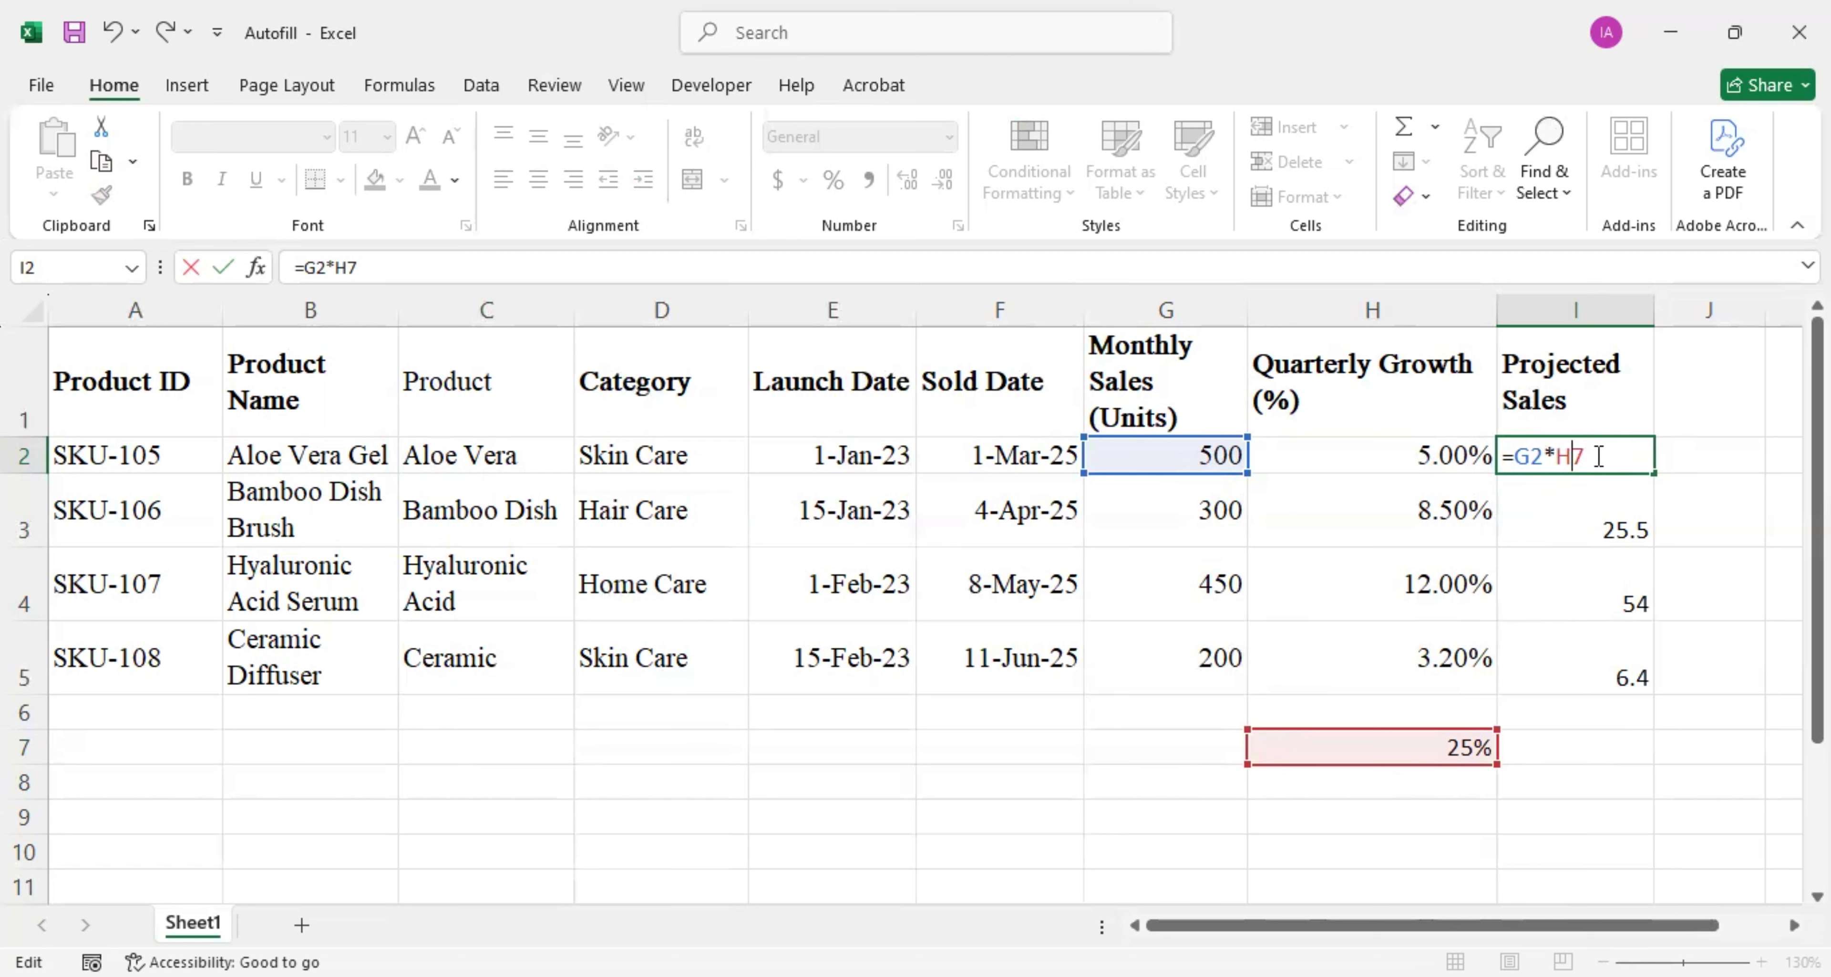
{"action": "key", "text": "F4"}
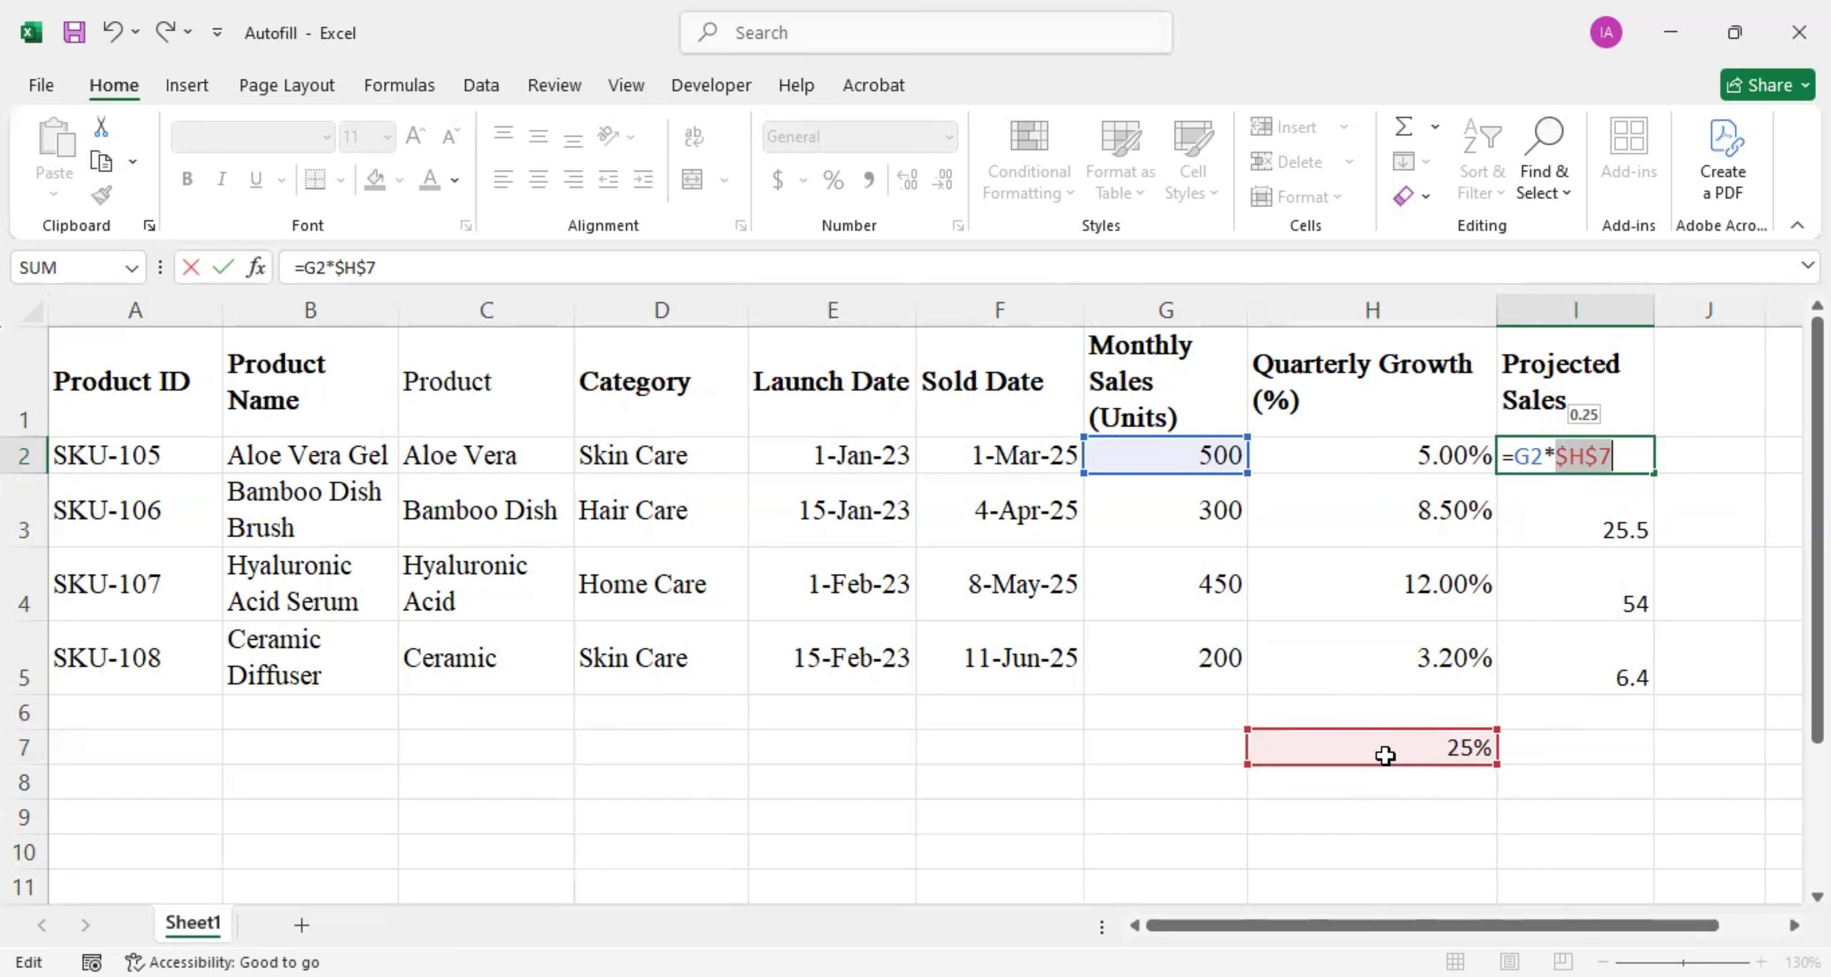
{"action": "key", "text": "Return"}
Autofill the updated I2 formula down to I5 and check the references in the last row's formula
{"action": "left_click", "coordinate": [1597, 462]}
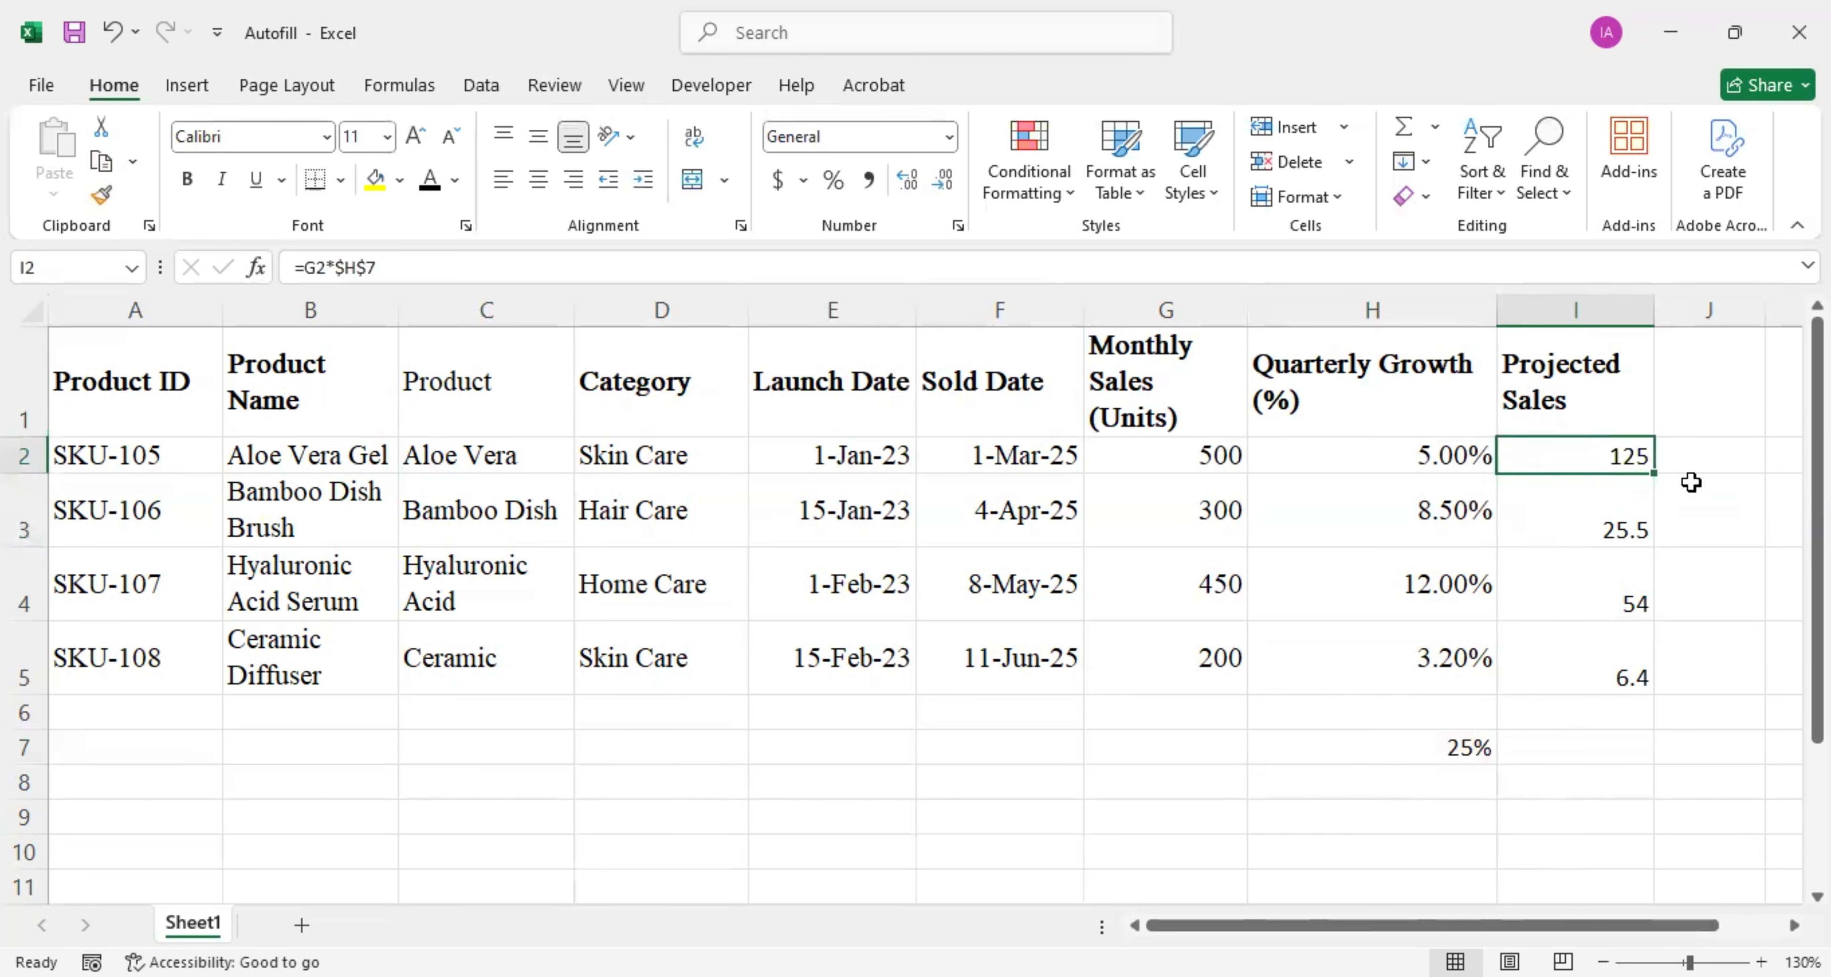
{"action": "double_click", "coordinate": [1656, 471]}
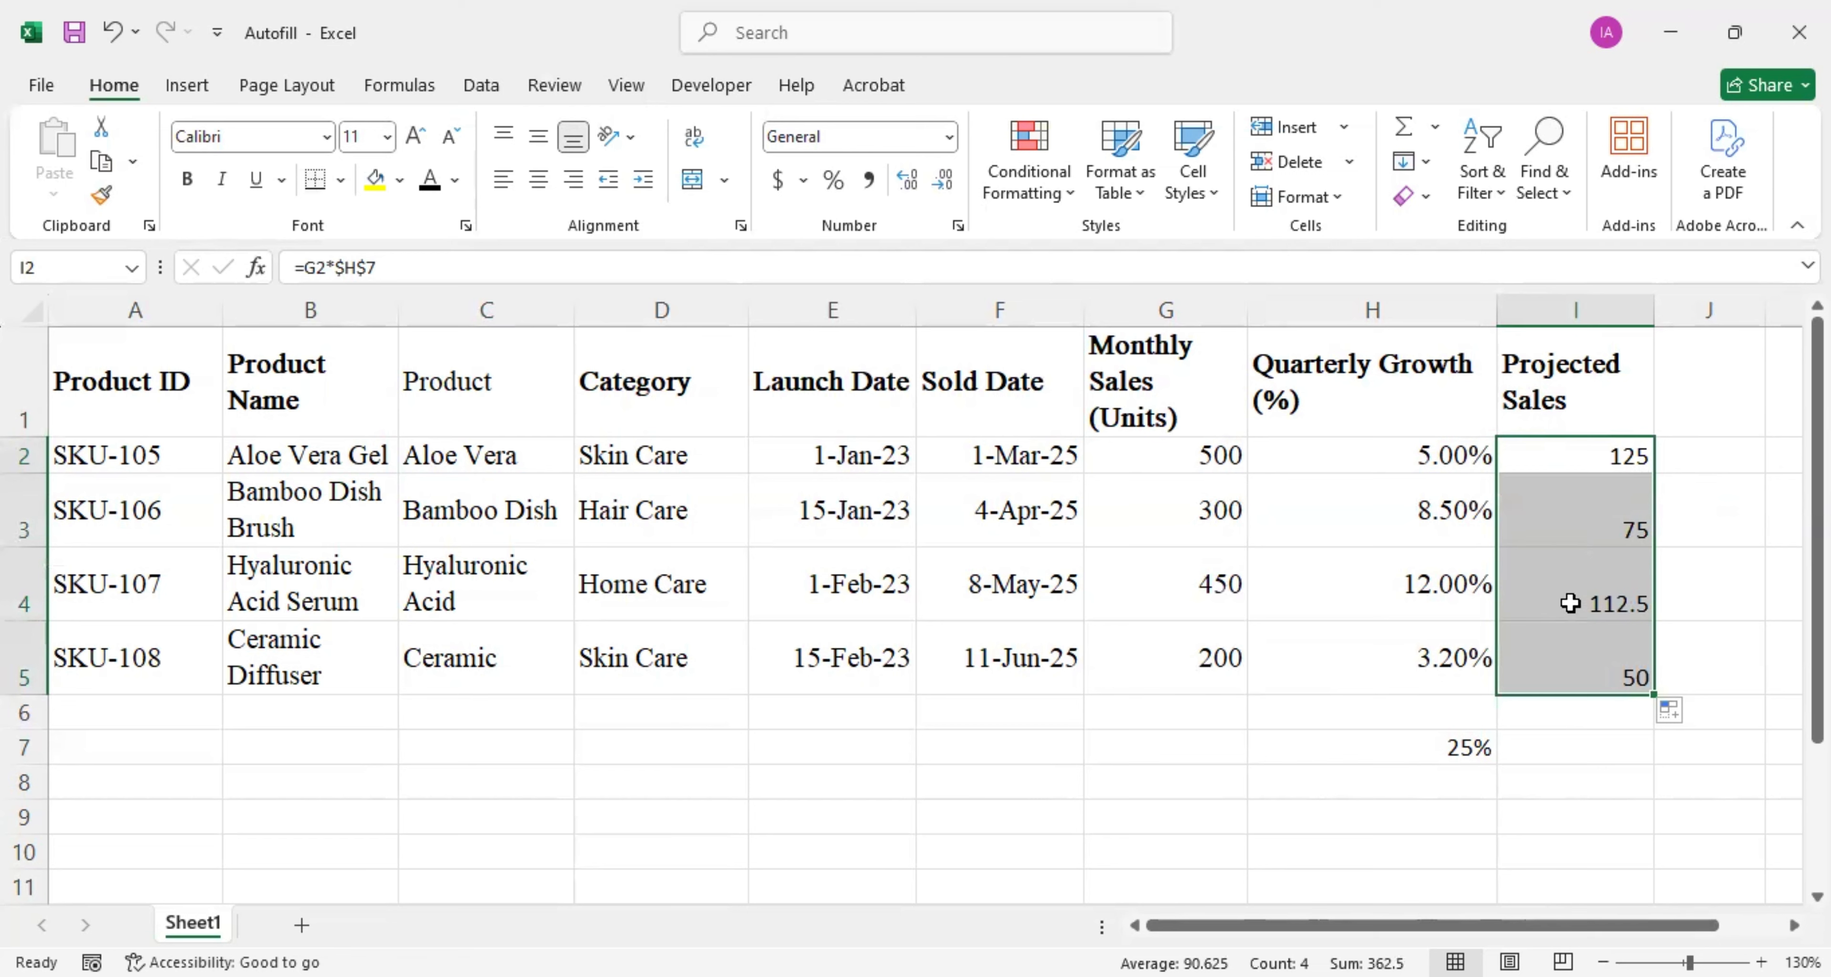
{"action": "double_click", "coordinate": [1532, 629]}
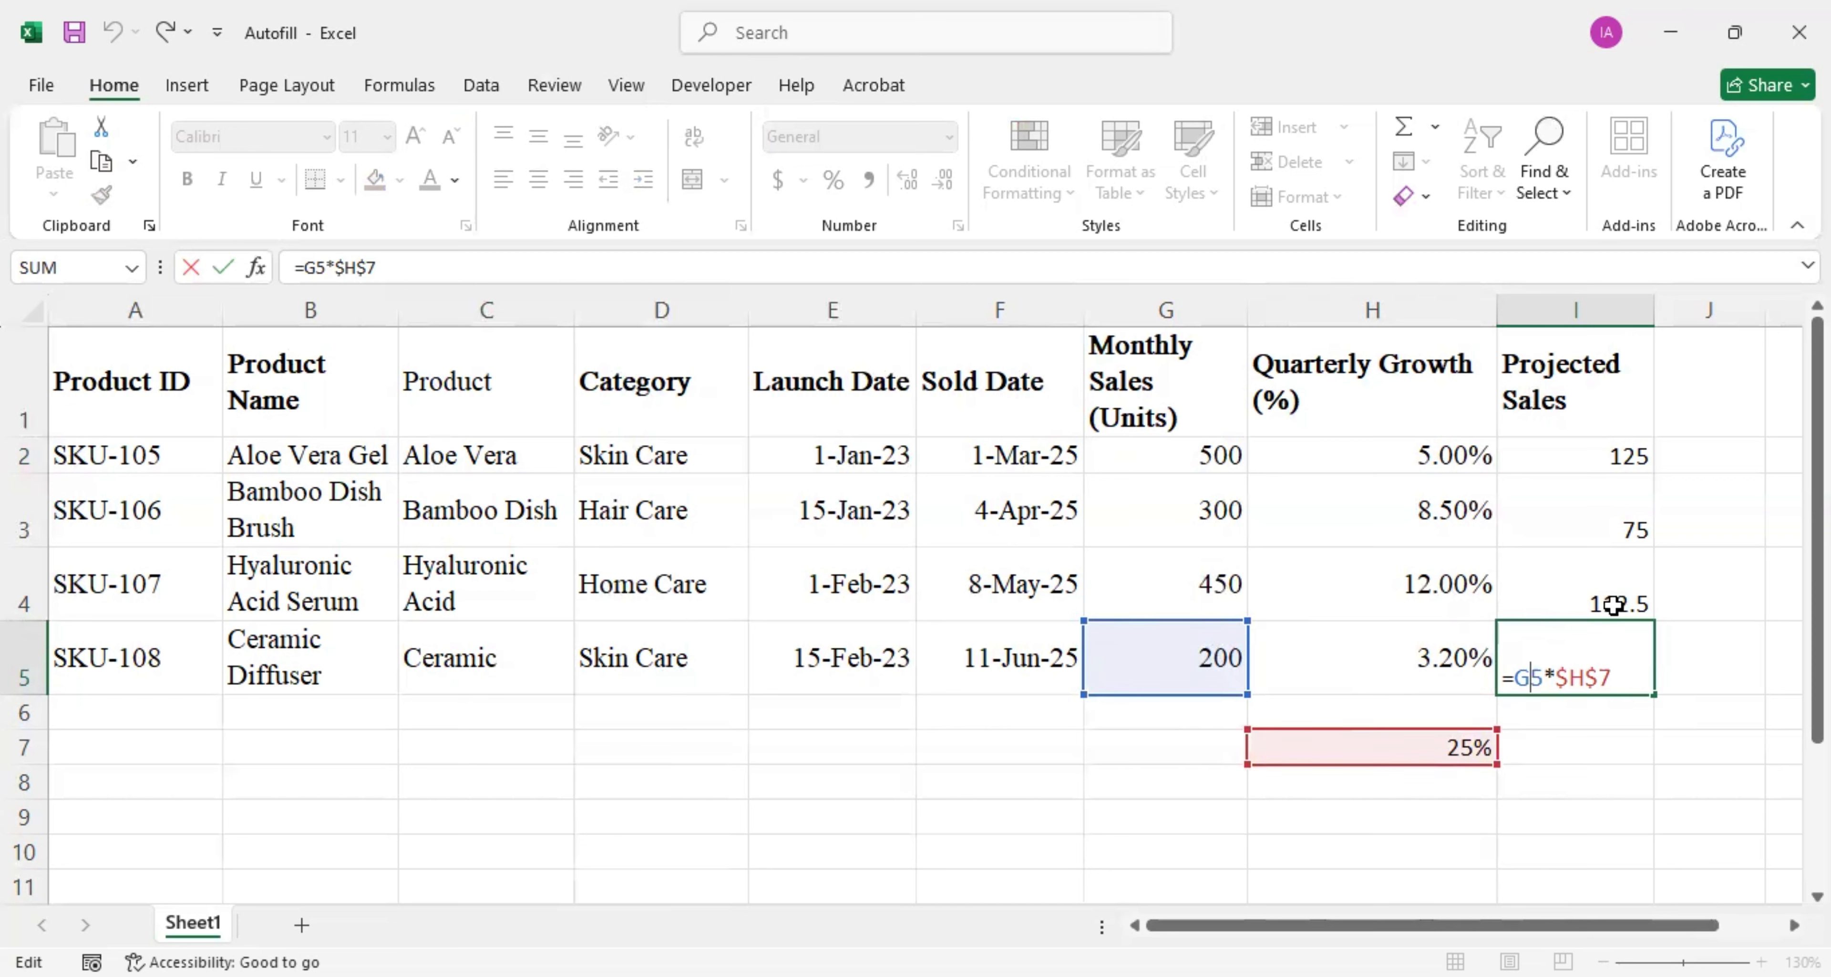
{"action": "left_click", "coordinate": [1551, 745]}
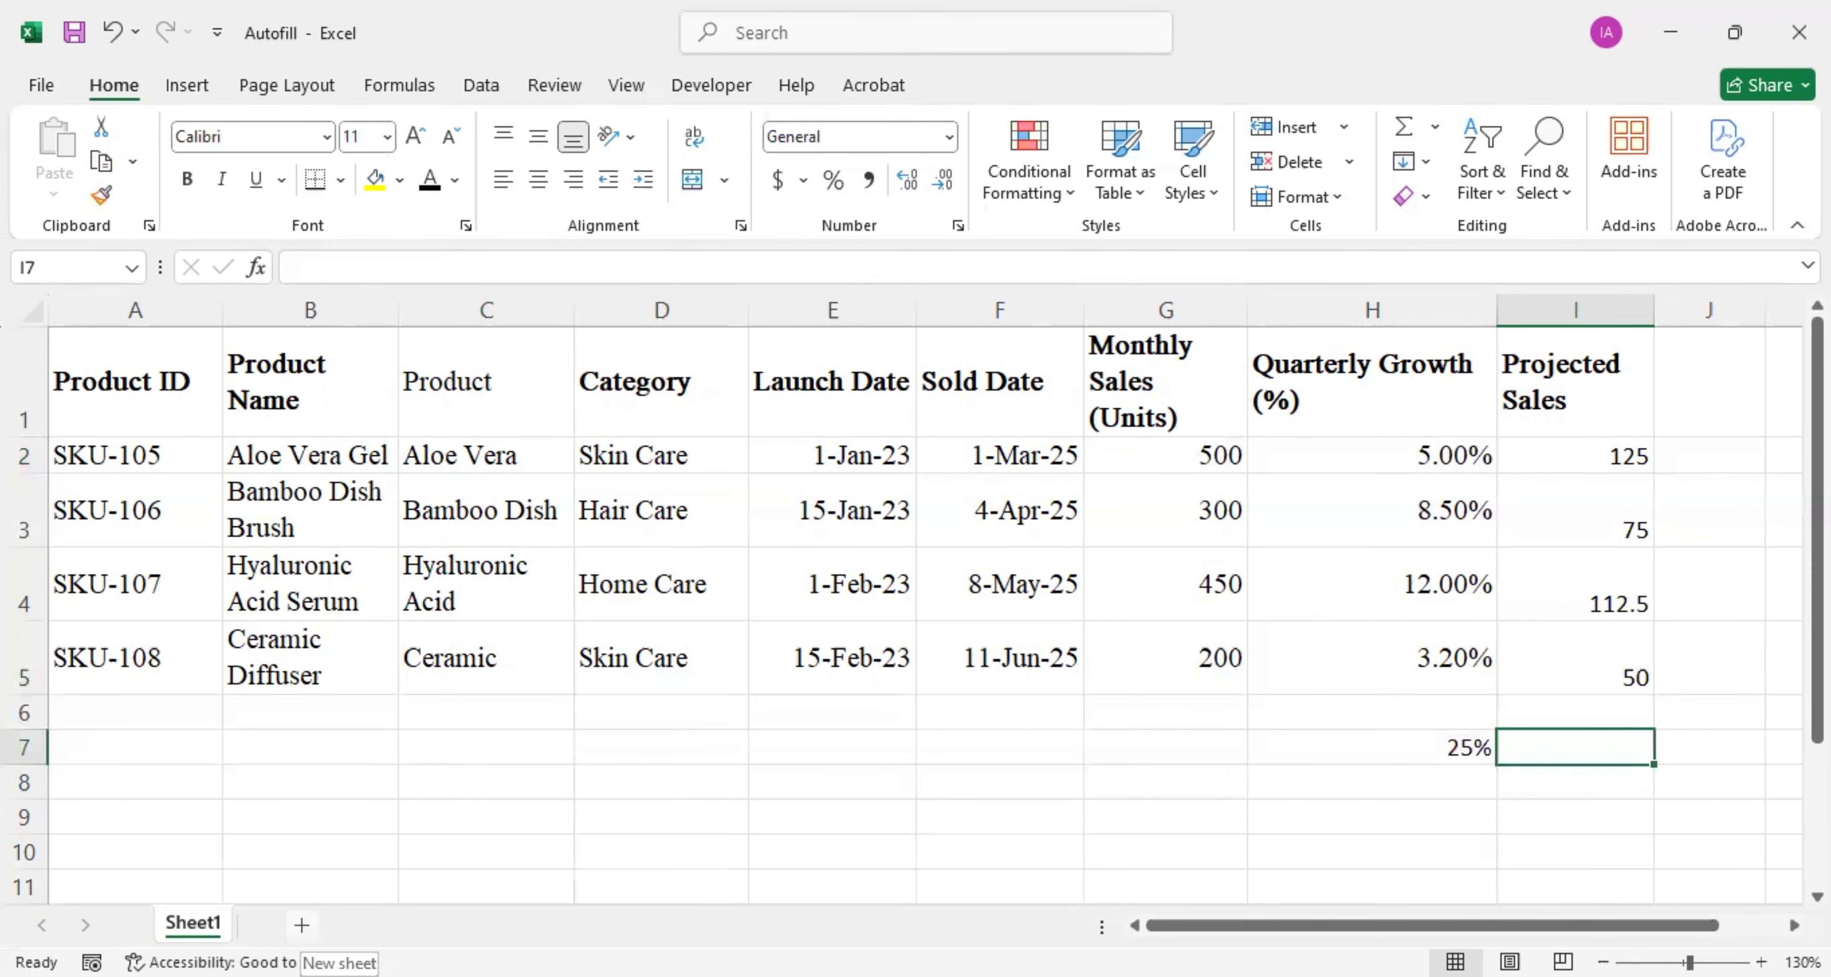
Add a new worksheet and enter the heading Days in A1 and Monday in A2
{"action": "left_click", "coordinate": [301, 924]}
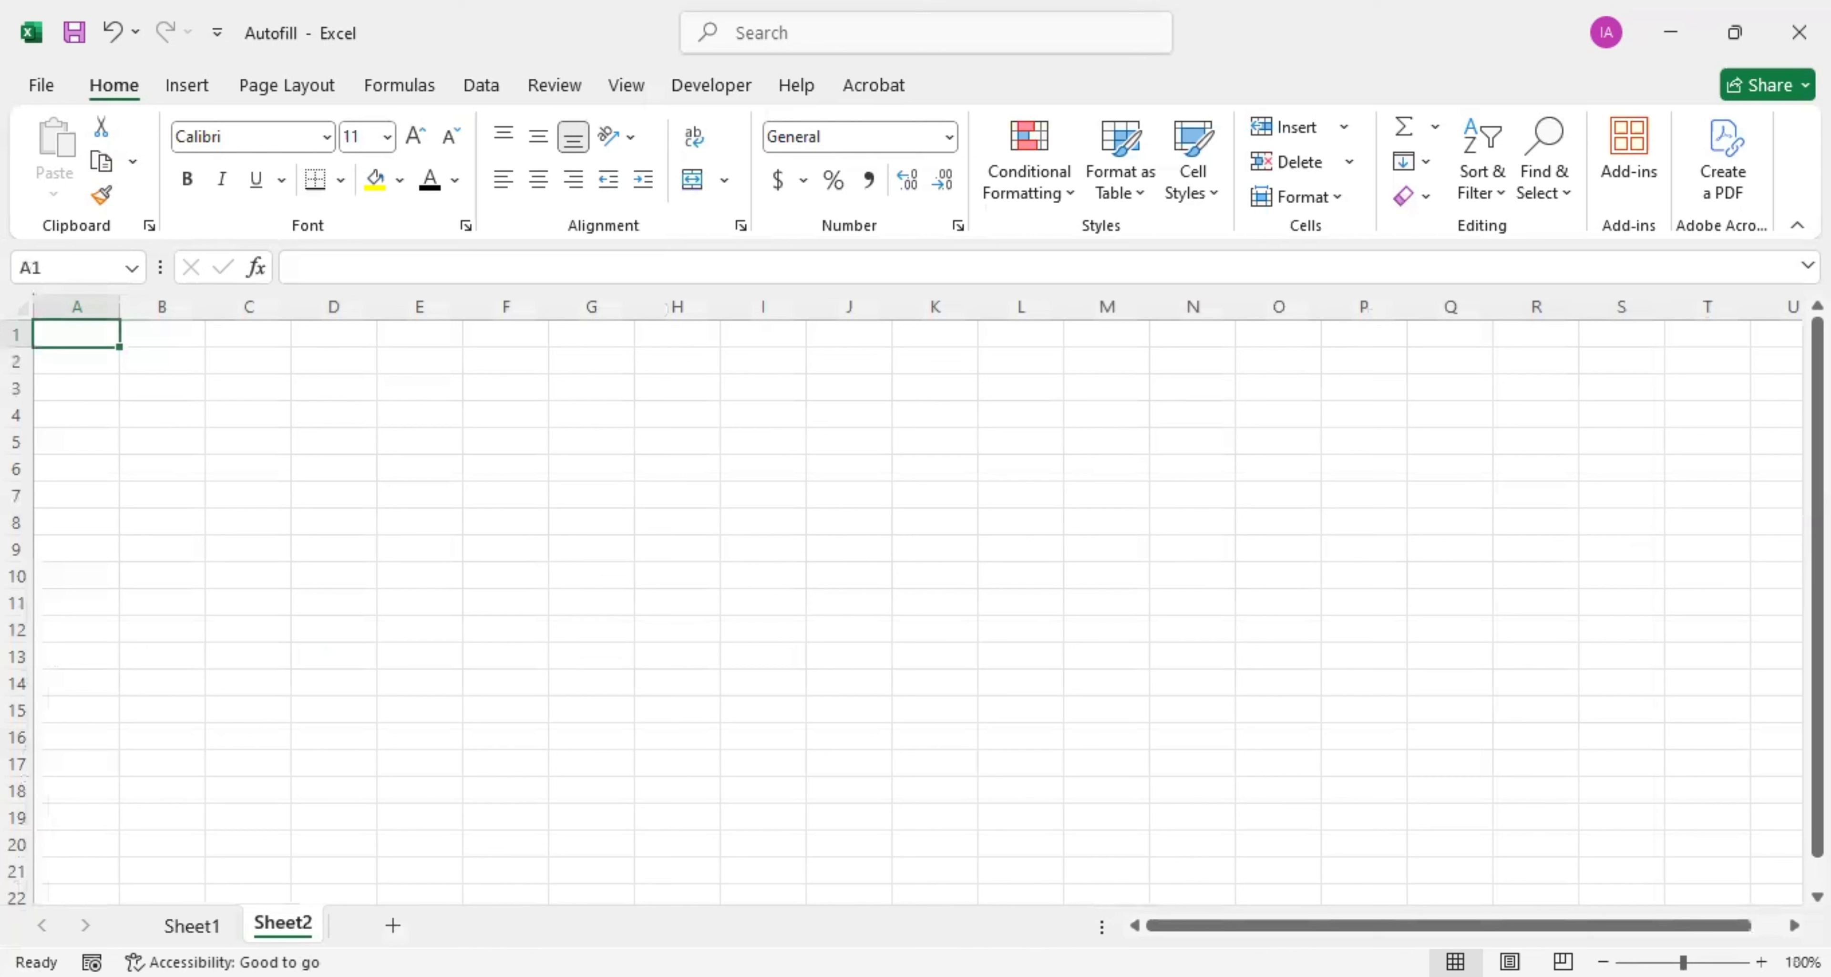
{"action": "type", "text": "Days"}
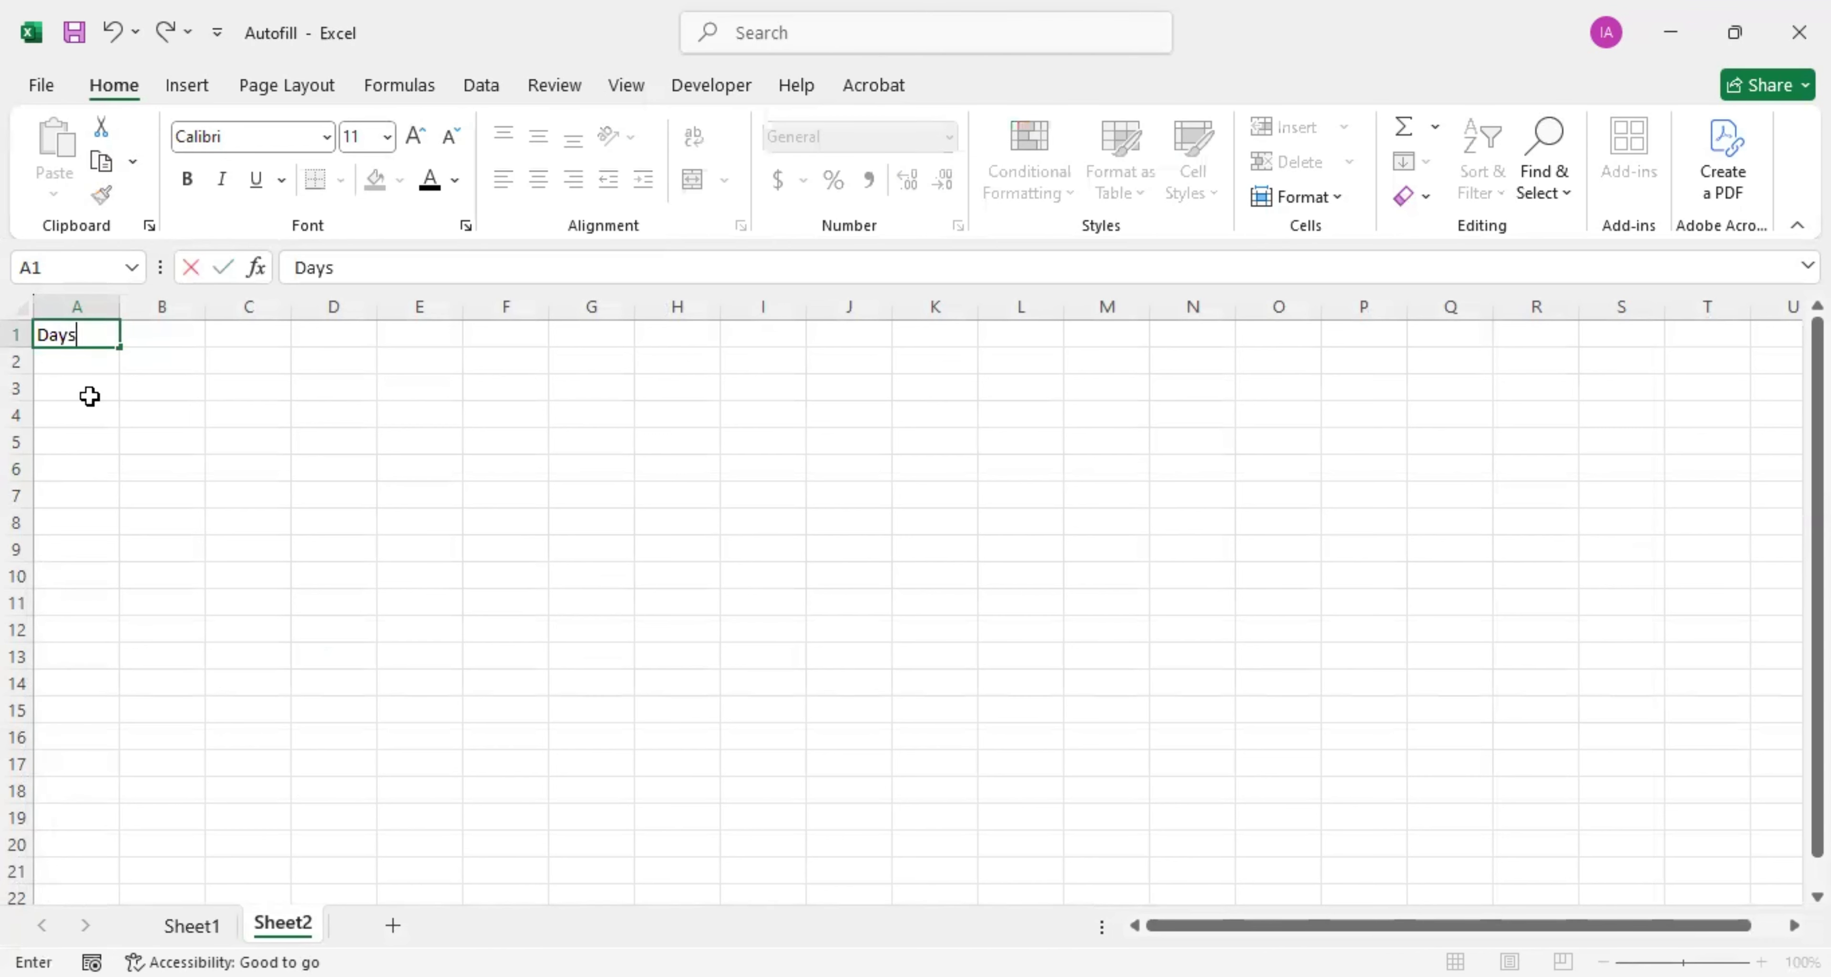
{"action": "key", "text": "Return"}
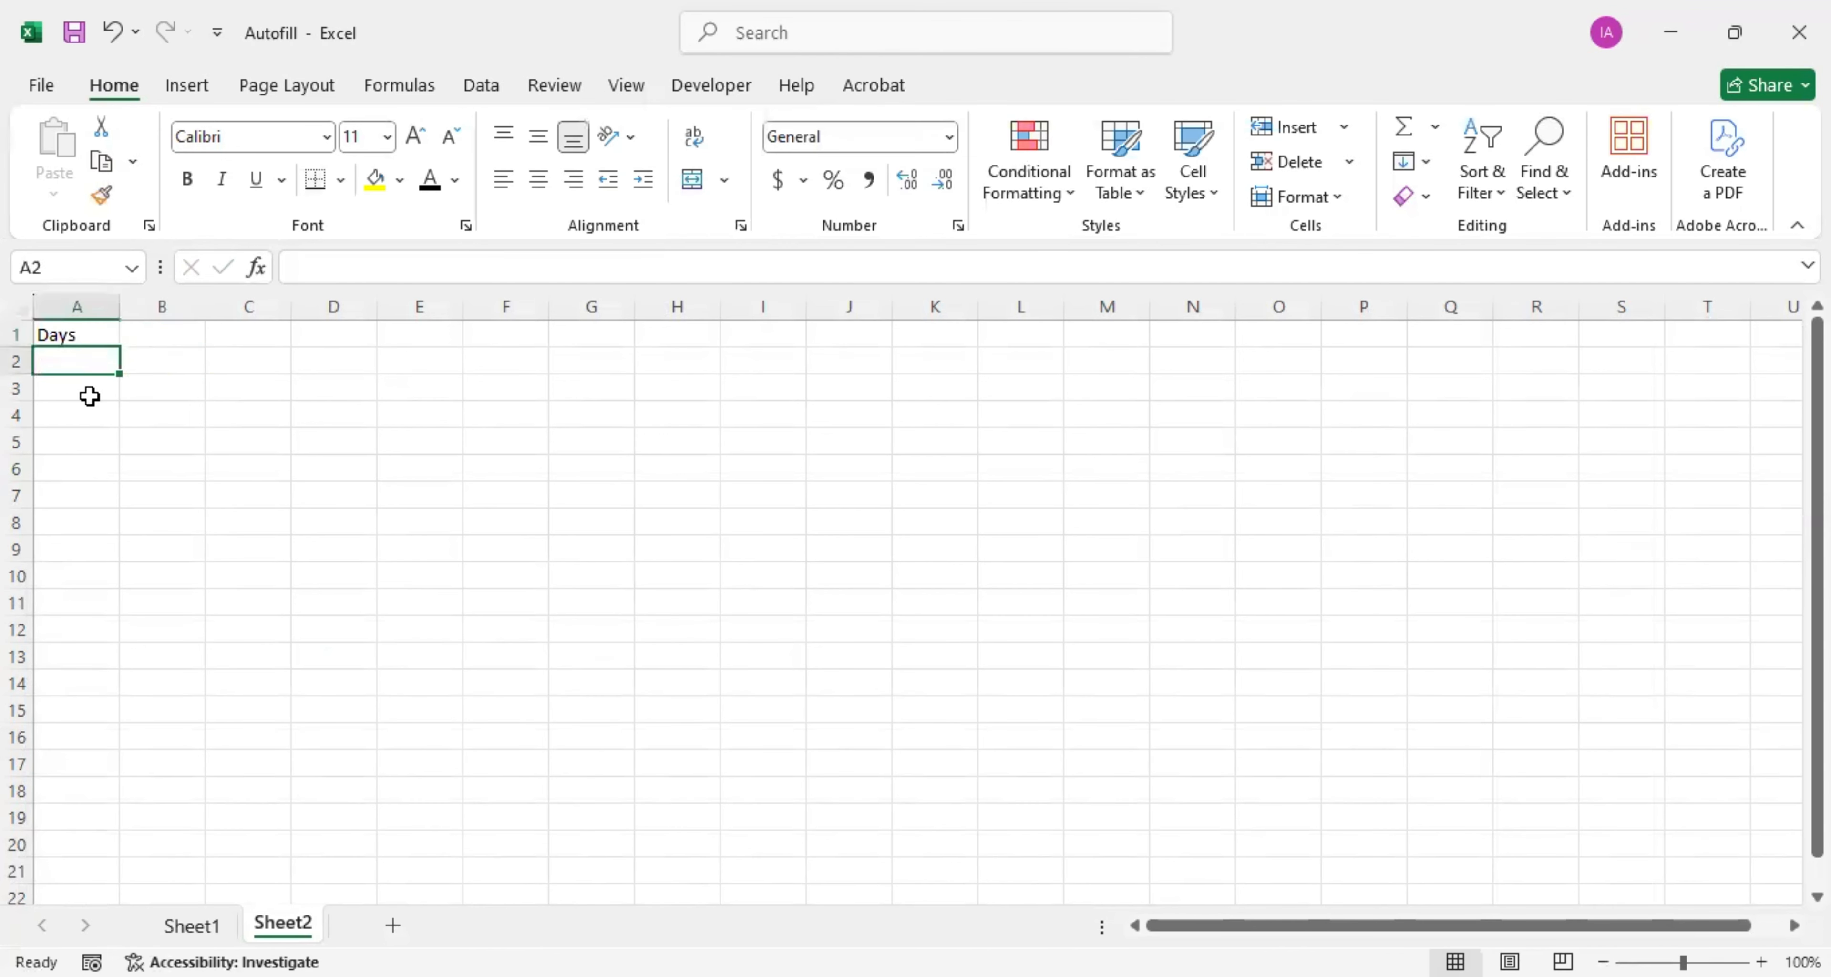
{"action": "type", "text": "Monday"}
{"action": "key", "text": "Return"}
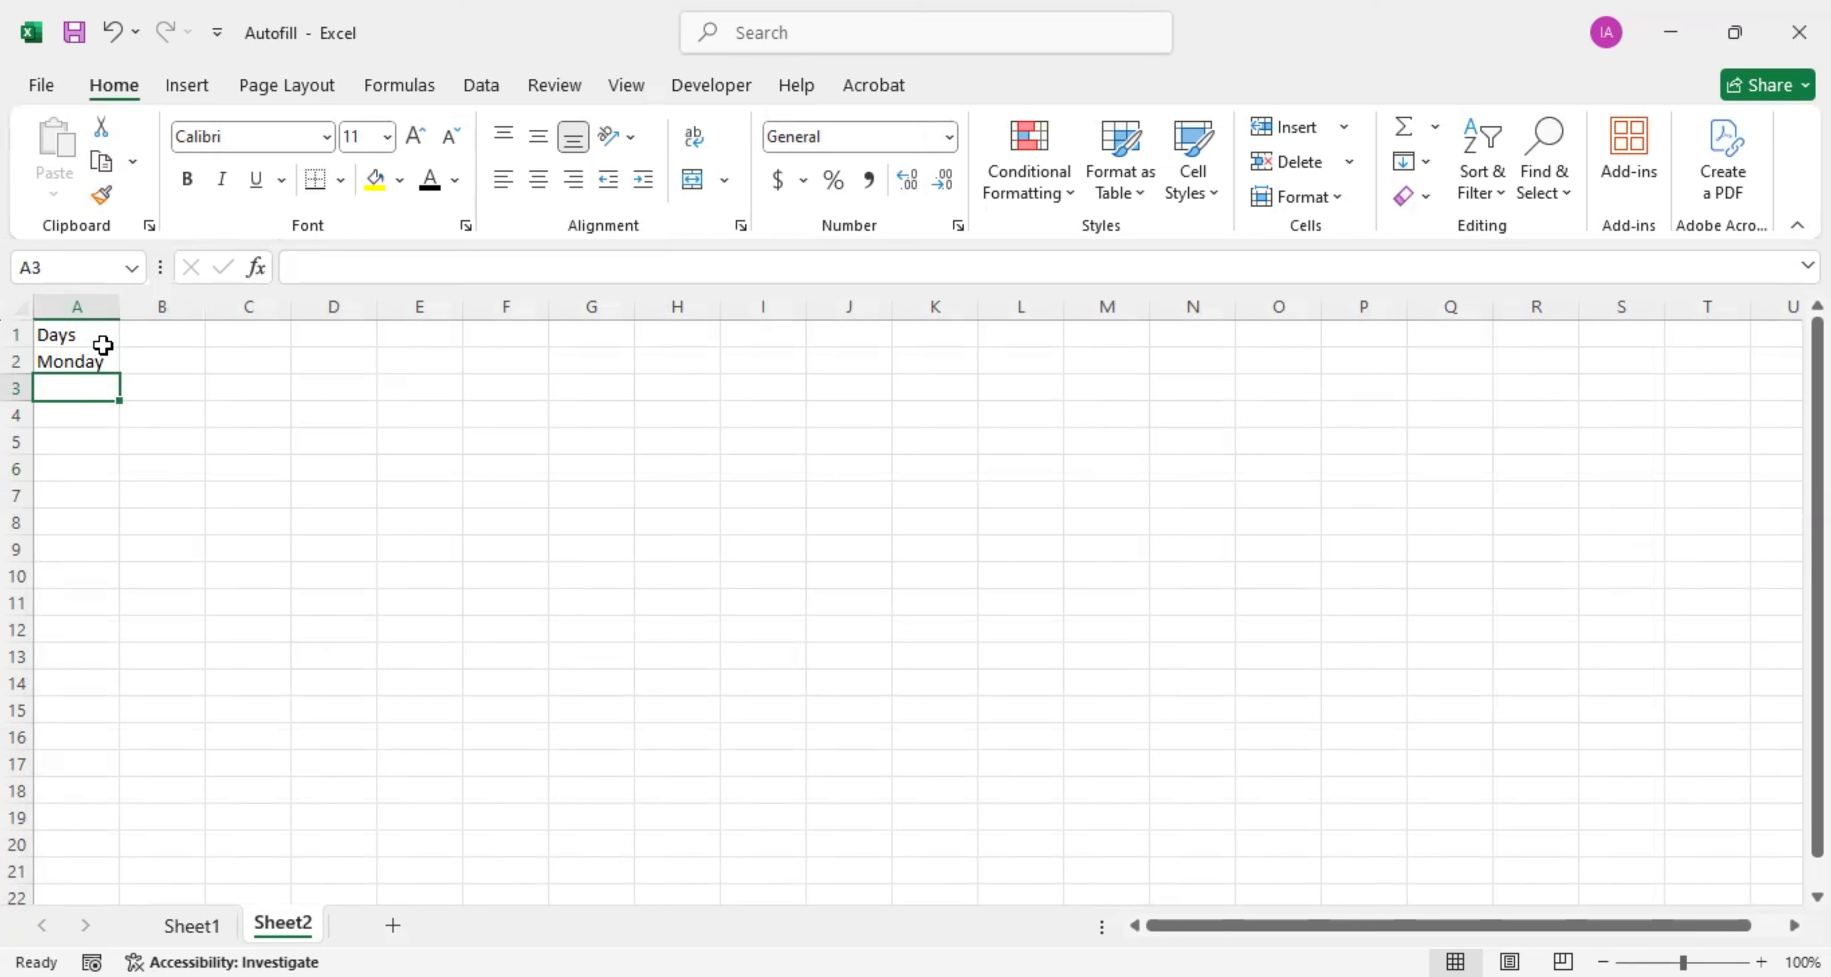
Autofill the Days column from Monday in A2 down to A16 using the Fill Weekdays option
{"action": "left_click", "coordinate": [95, 360]}
{"action": "left_click_drag", "start_coordinate": [119, 373], "coordinate": [109, 402]}
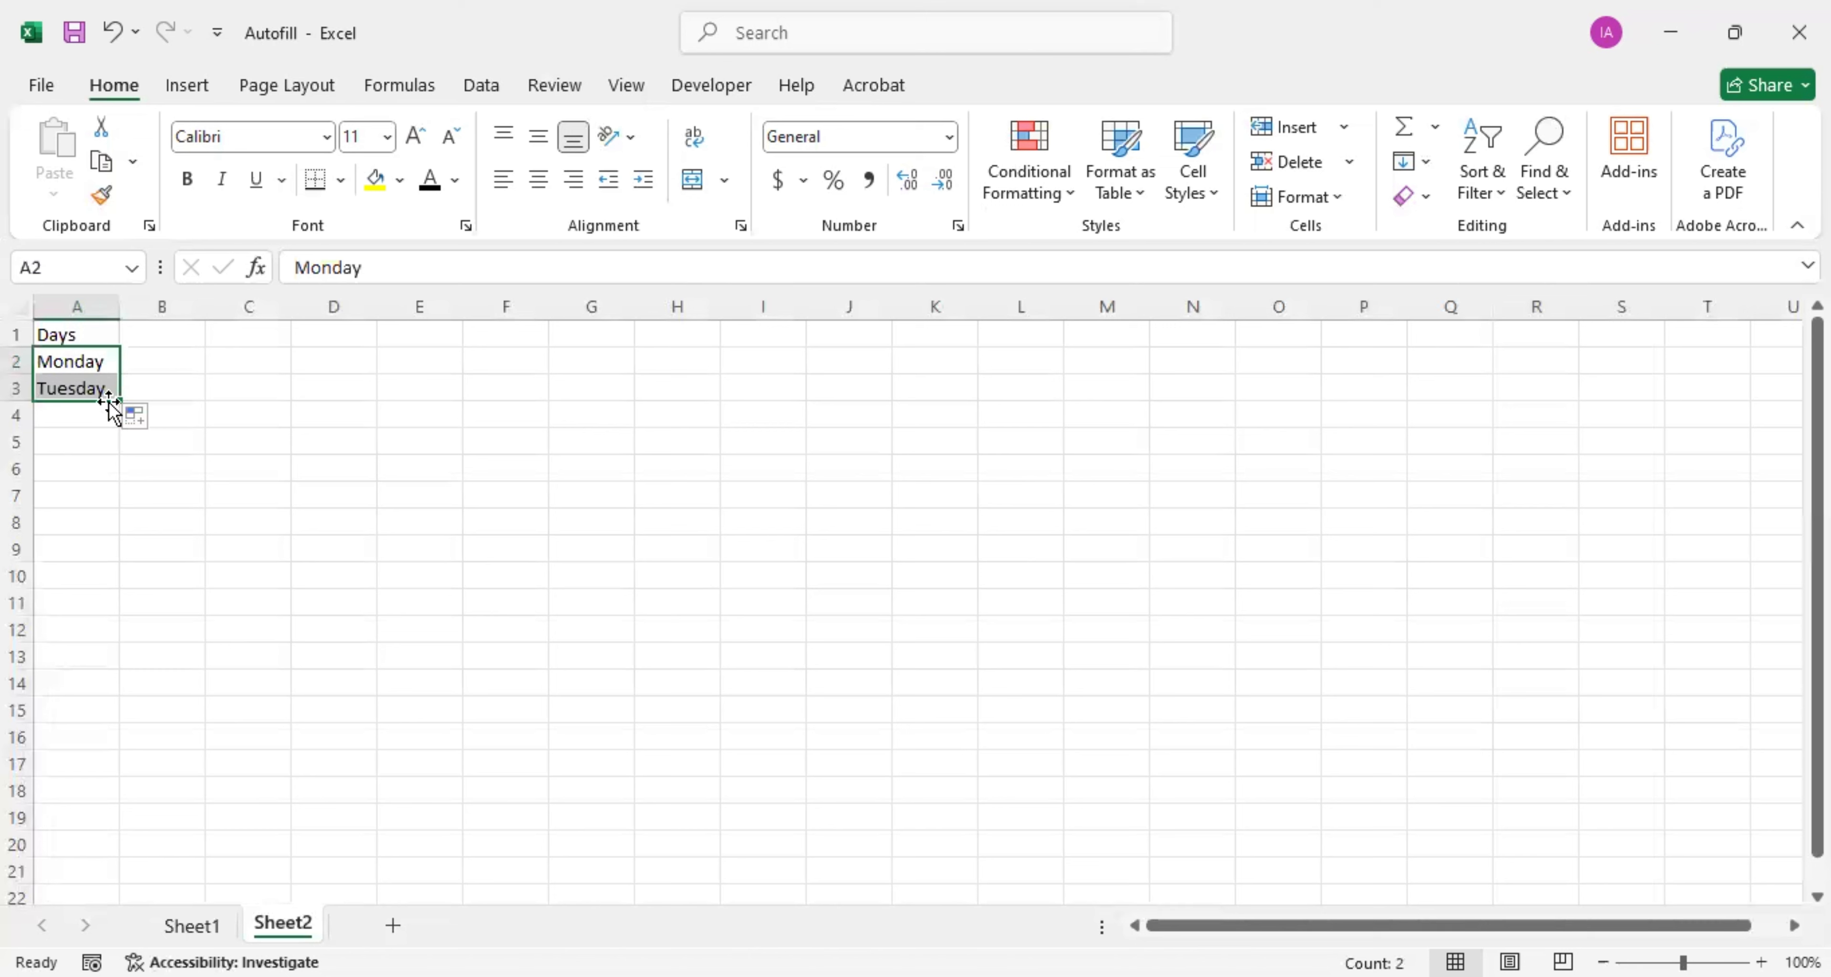
{"action": "key", "text": "ctrl+z"}
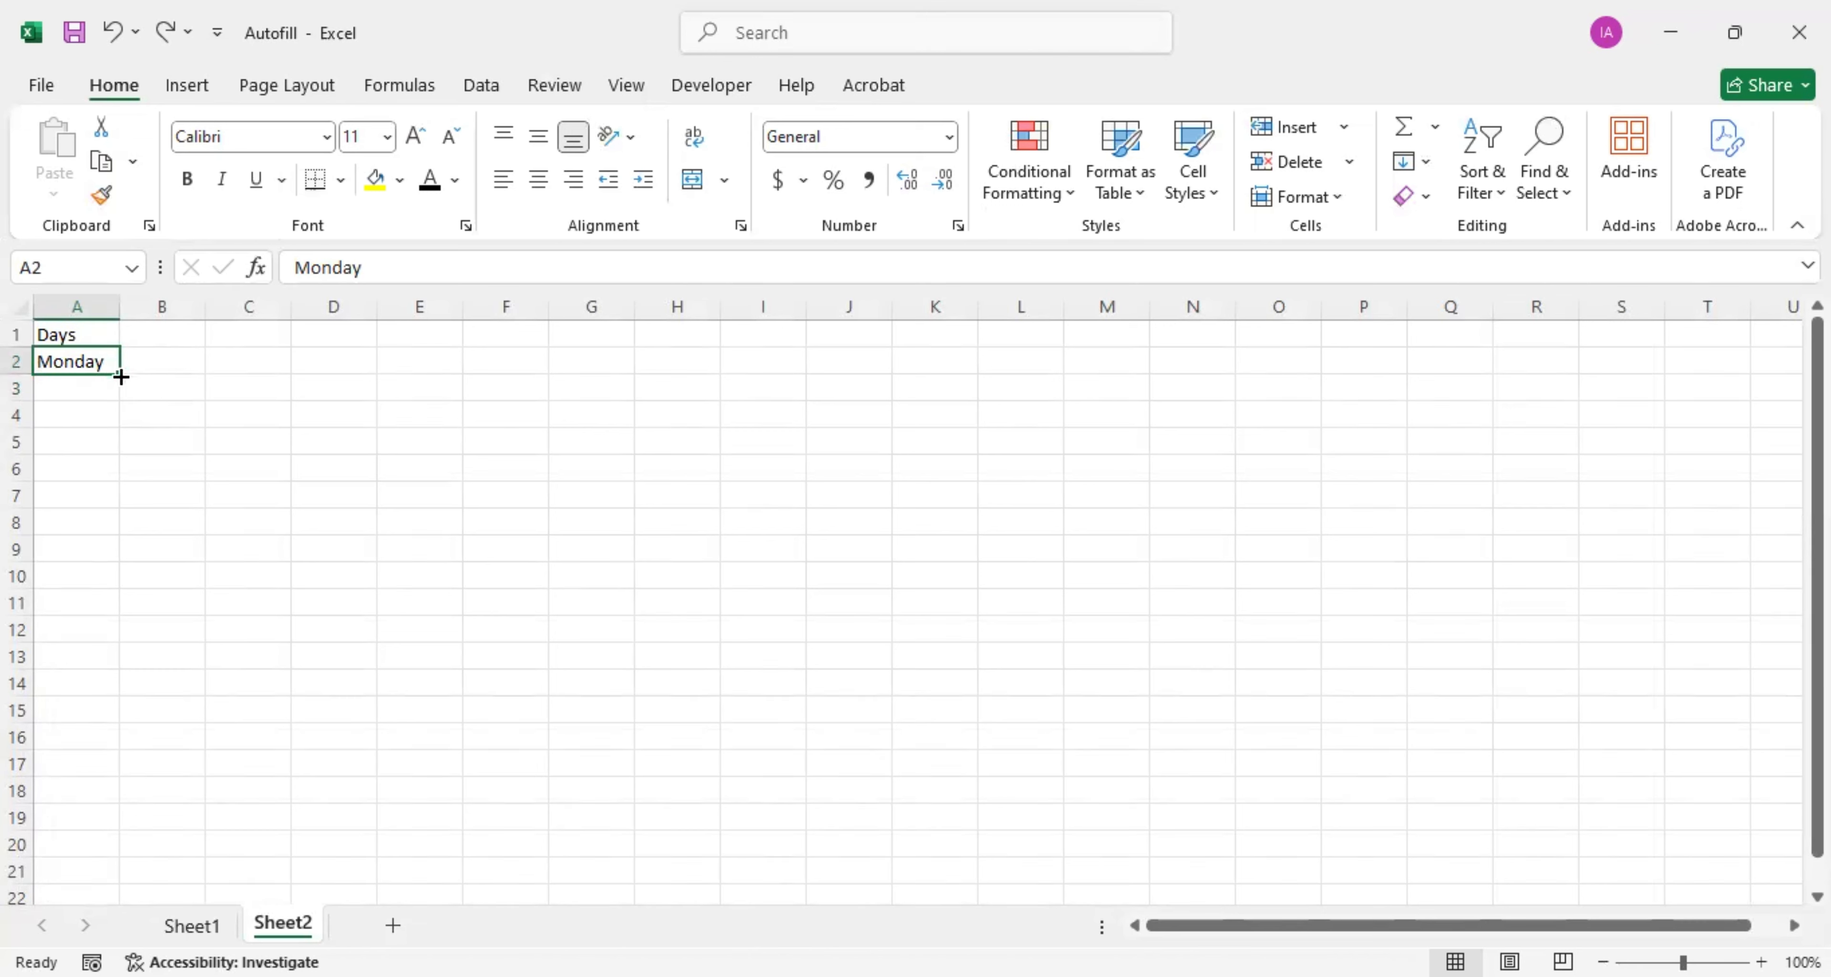
{"action": "left_click_drag", "start_coordinate": [121, 377], "coordinate": [116, 397]}
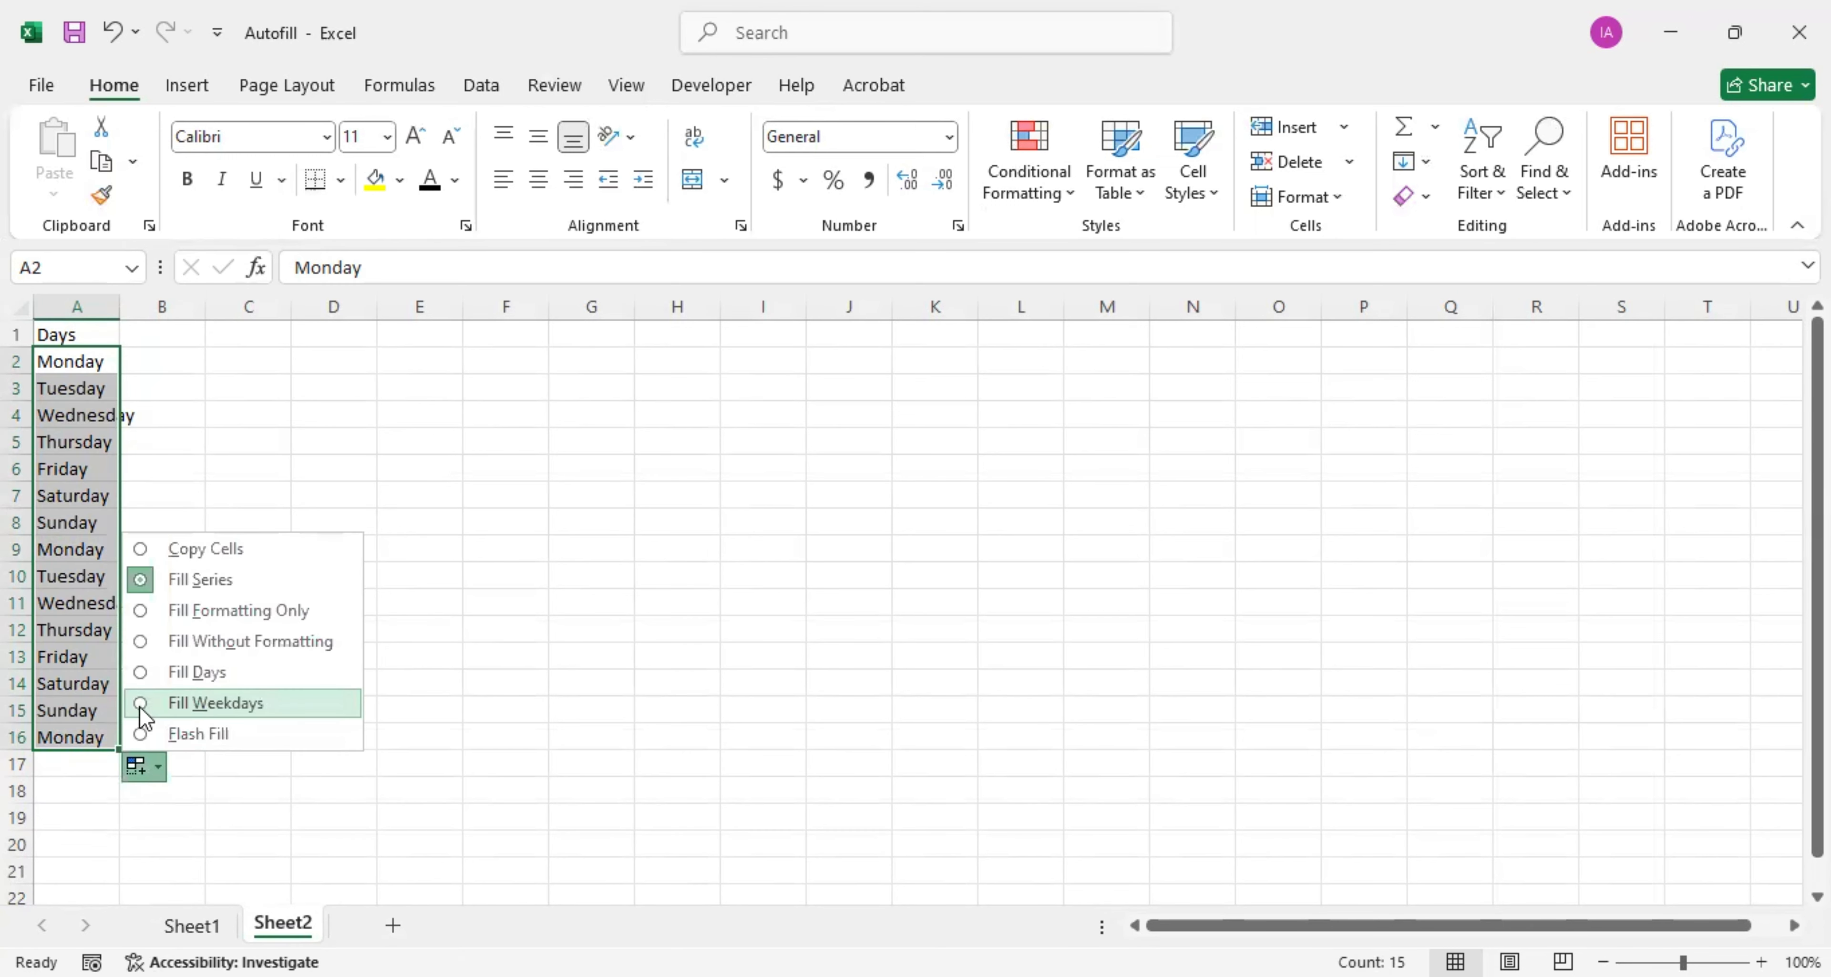
{"action": "left_click", "coordinate": [147, 707]}
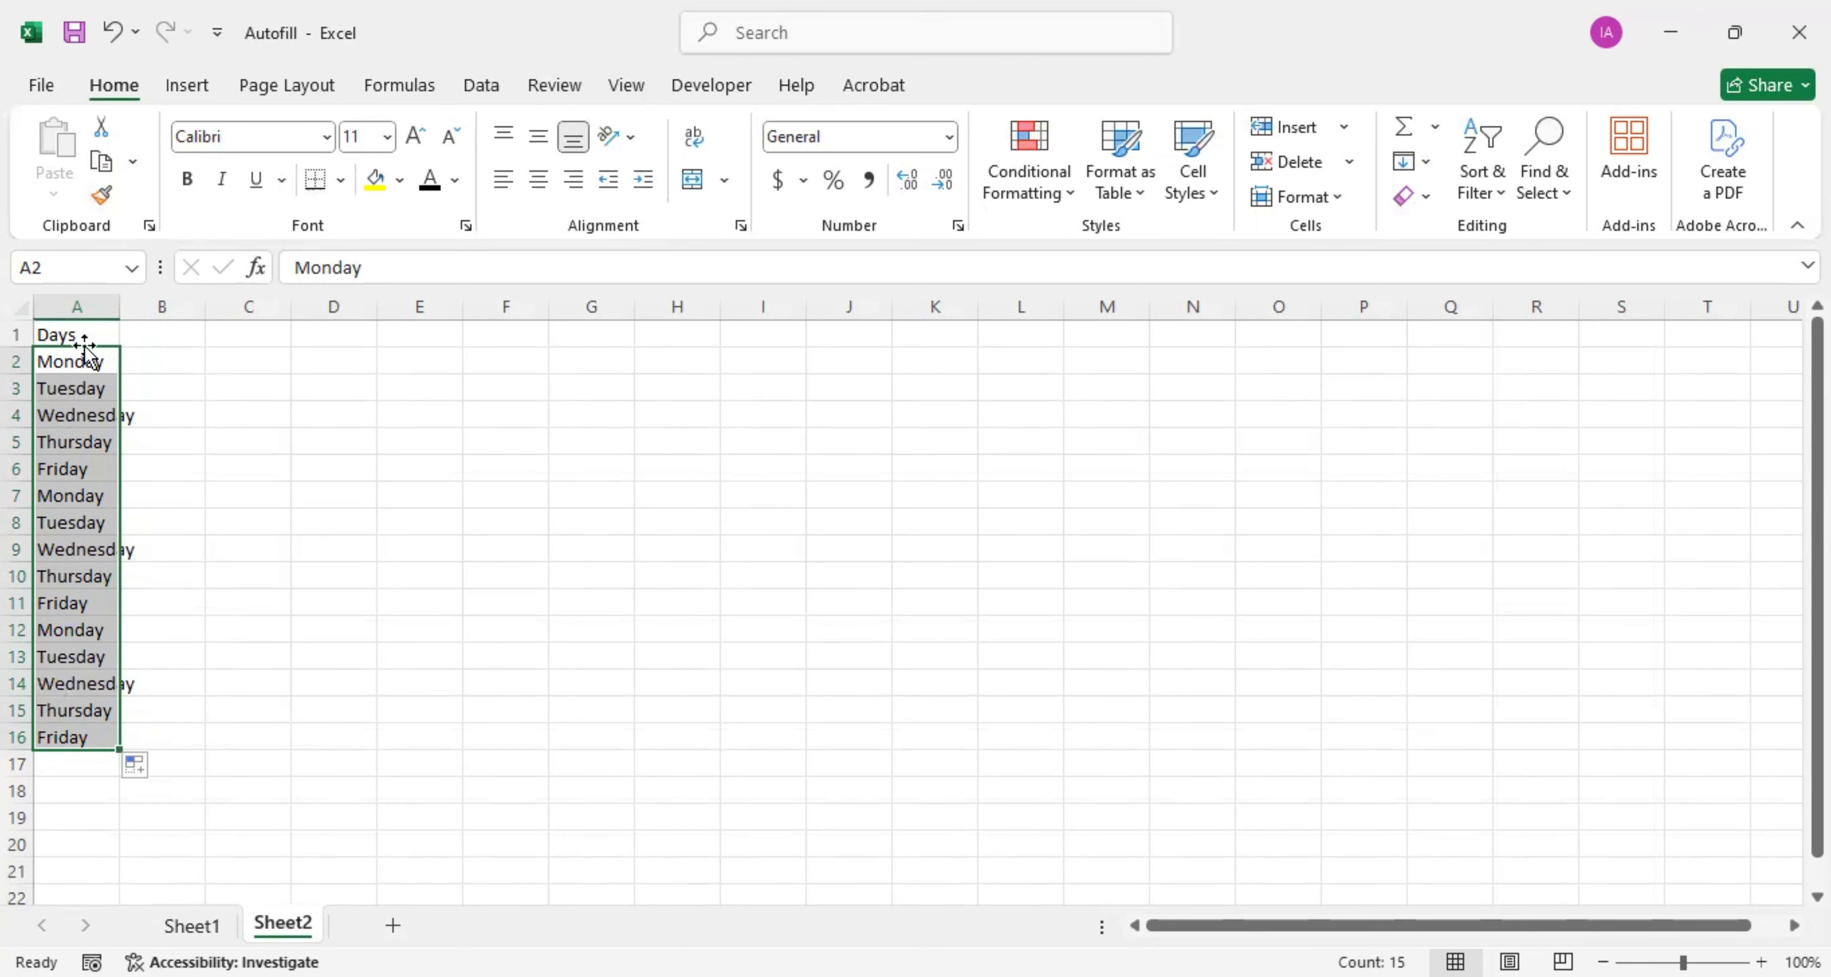
Examine the filled Days column, checking which day follows each Friday
{"action": "key", "text": "Down"}
{"action": "key", "text": "Down"}
{"action": "key", "text": "Down"}
{"action": "key", "text": "Down"}
{"action": "key", "text": "Down"}
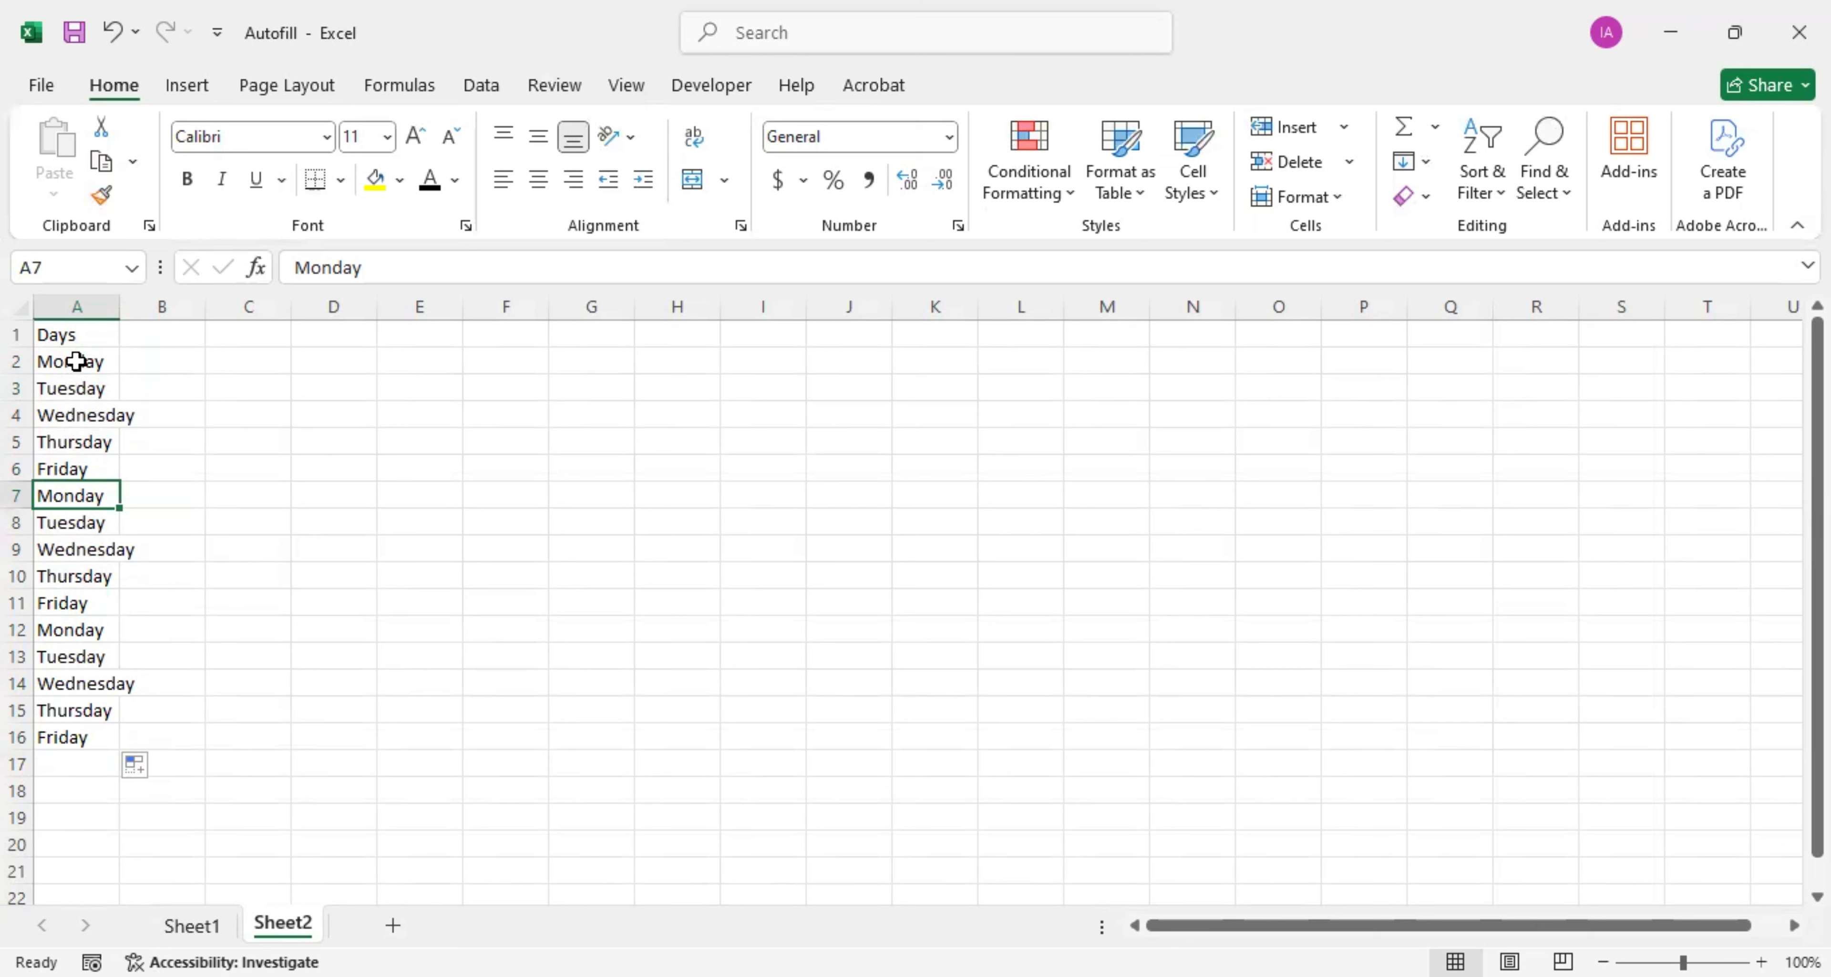
{"action": "left_click", "coordinate": [77, 467]}
{"action": "left_click", "coordinate": [72, 518]}
{"action": "left_click", "coordinate": [57, 632]}
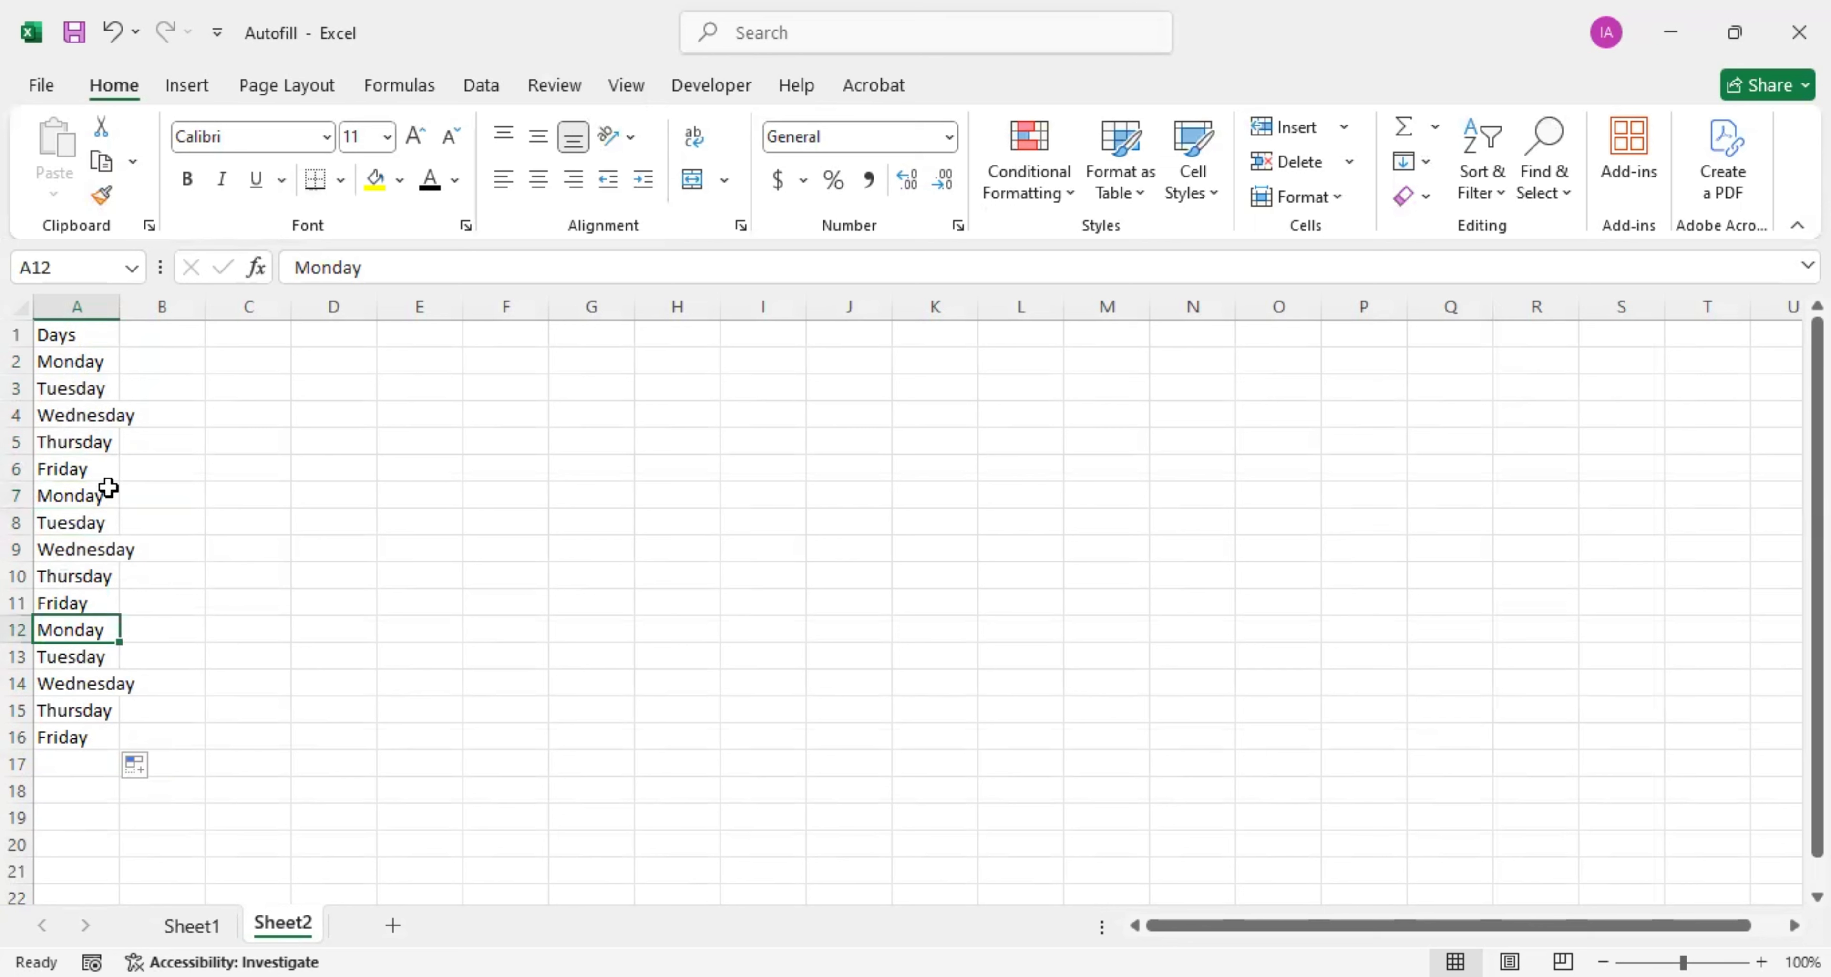